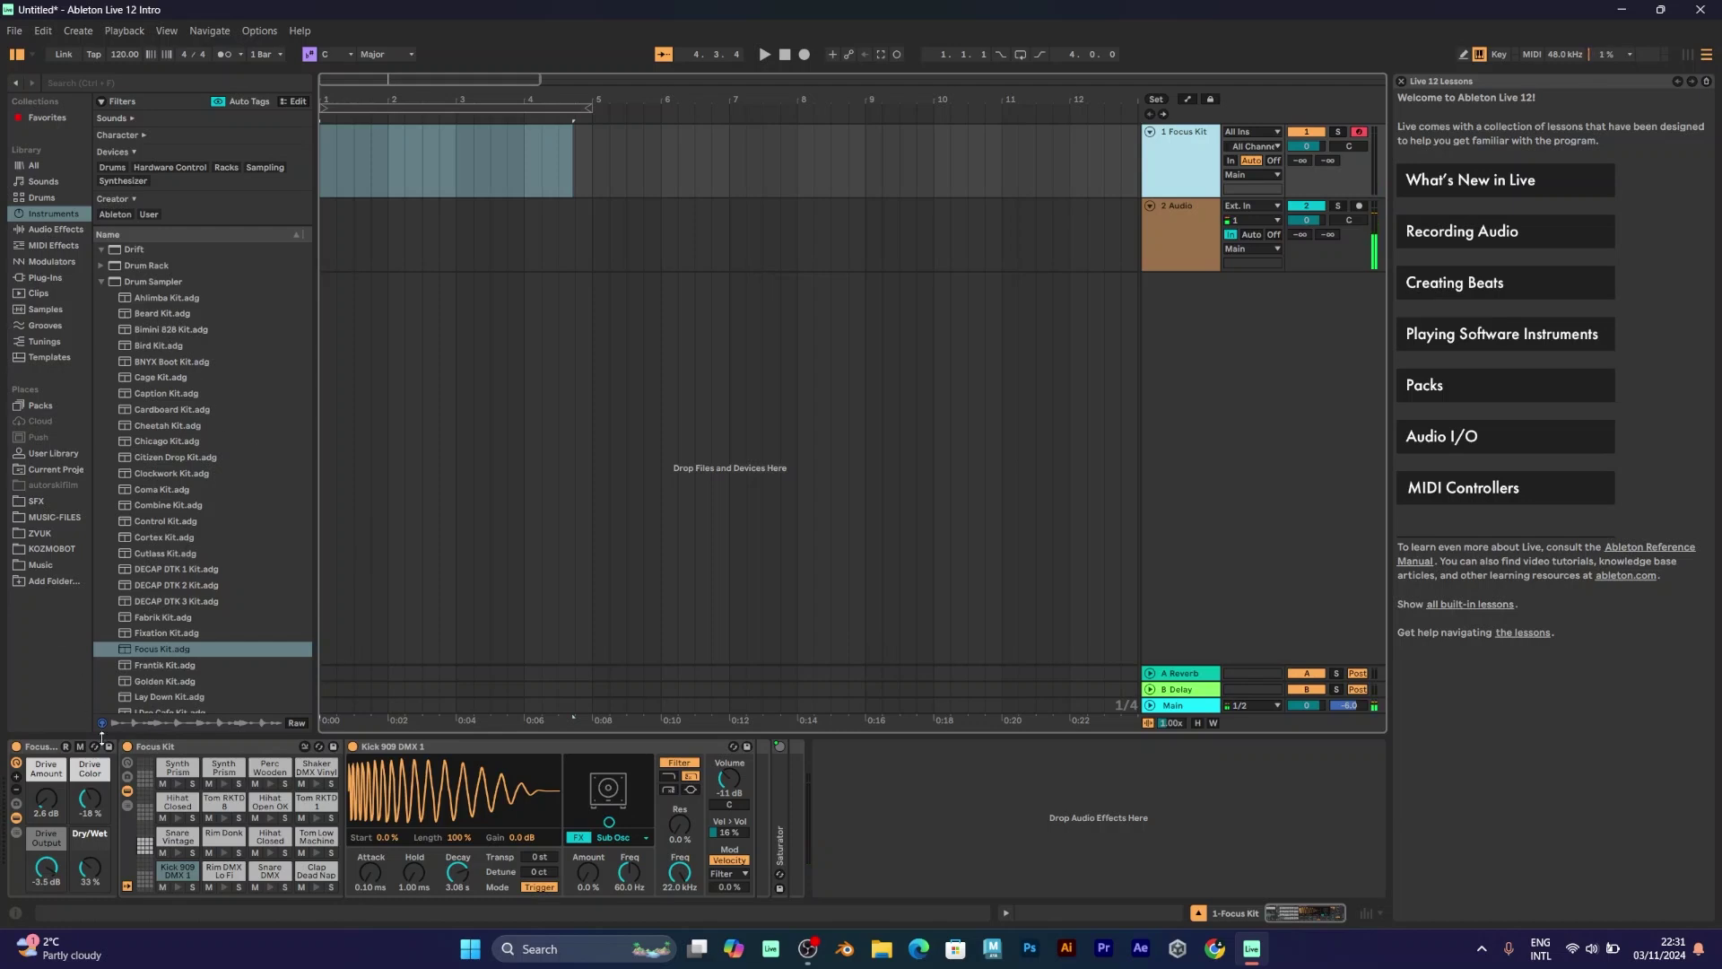
Reveal the Focus Kit drum rack's chain list and scroll down through its chains.
click(127, 806)
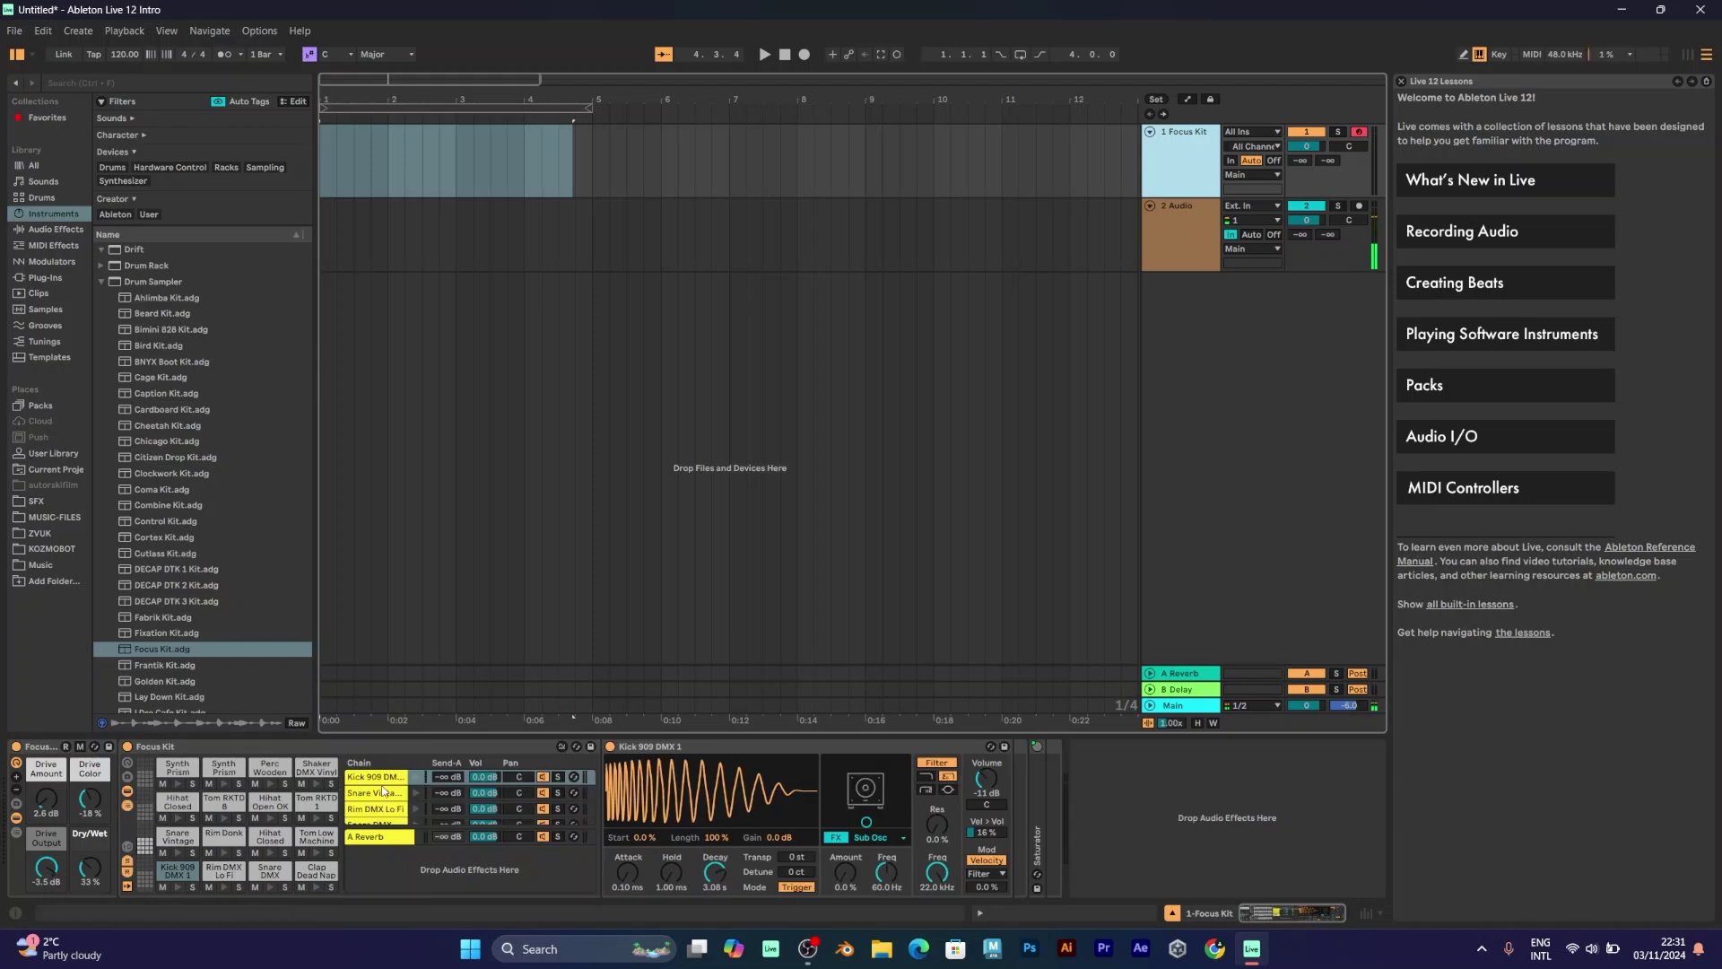
scroll(383, 791, down, 5)
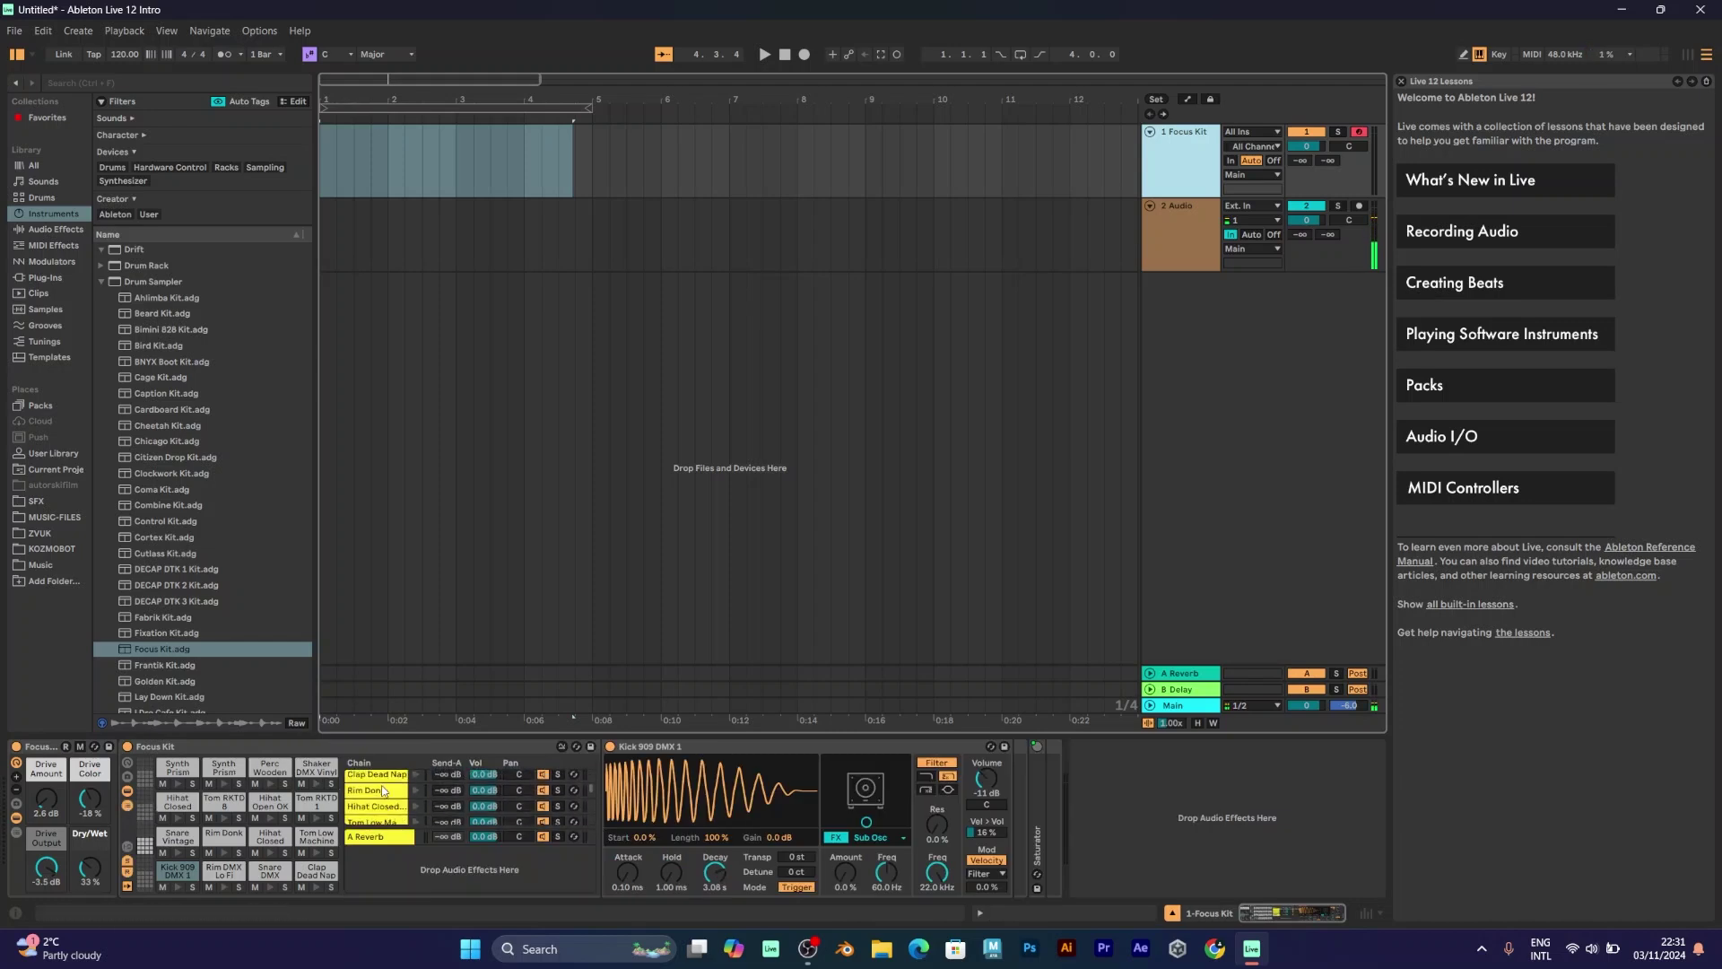
scroll(383, 791, down, 5)
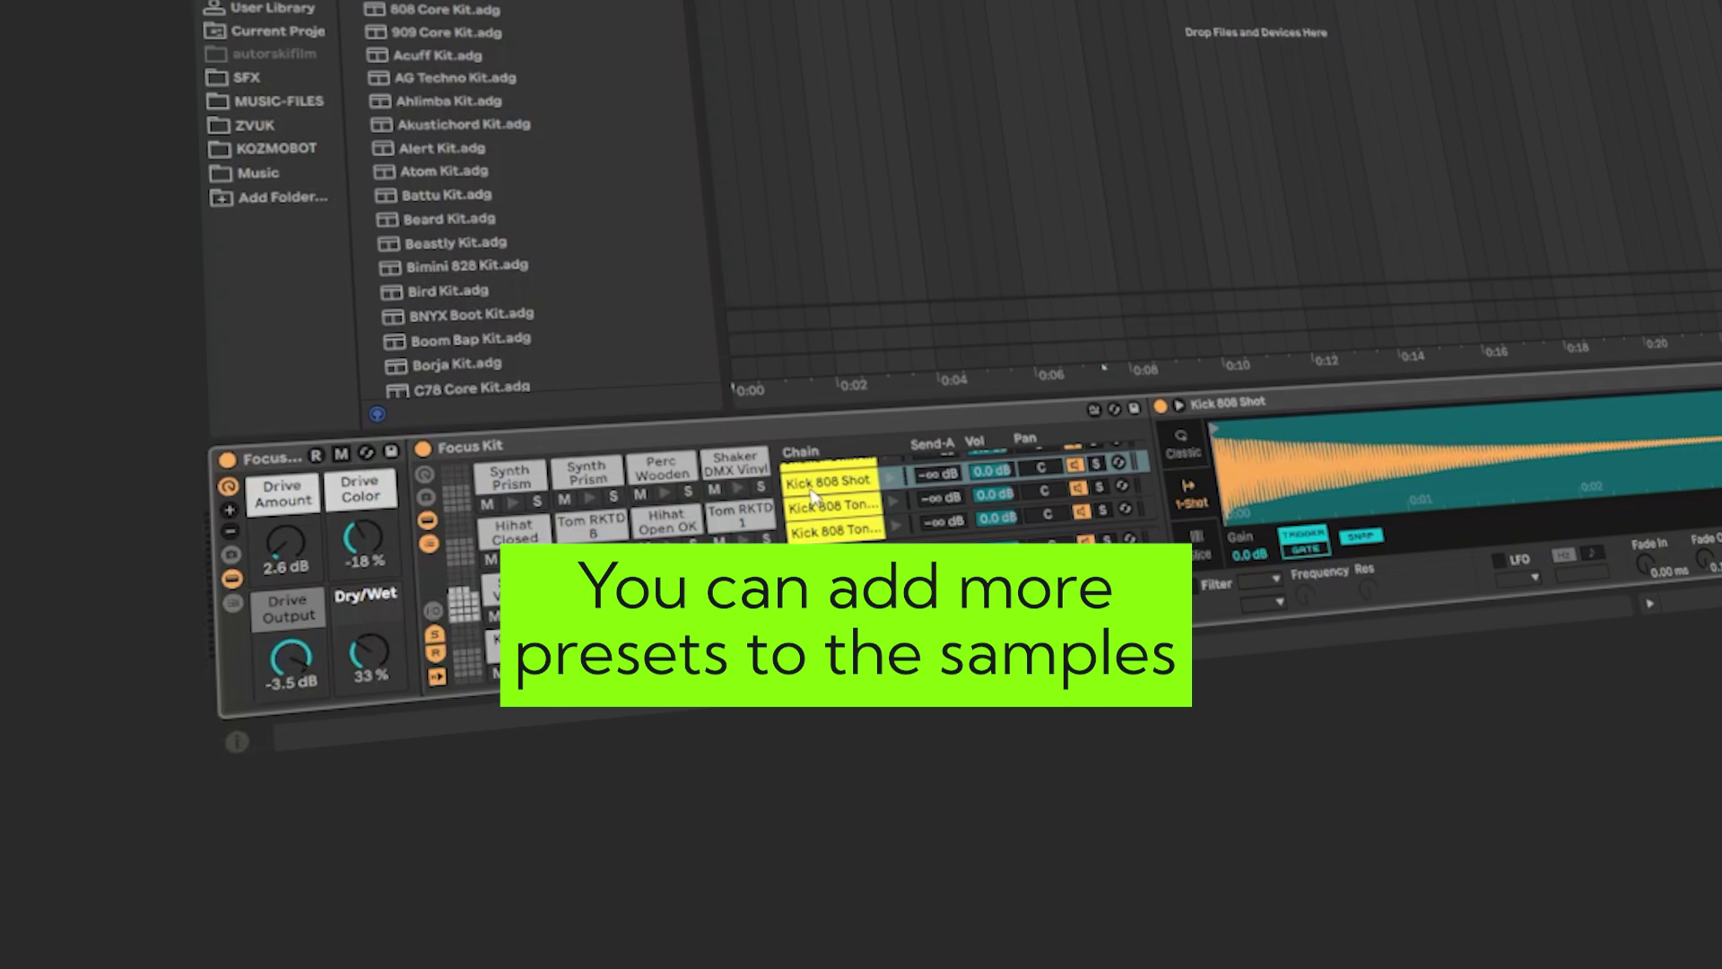
Select the Synth Prism chain in the Focus Kit rack and delete its Simpler sample.
key(l)
key(Down)
key(Down)
key(Down)
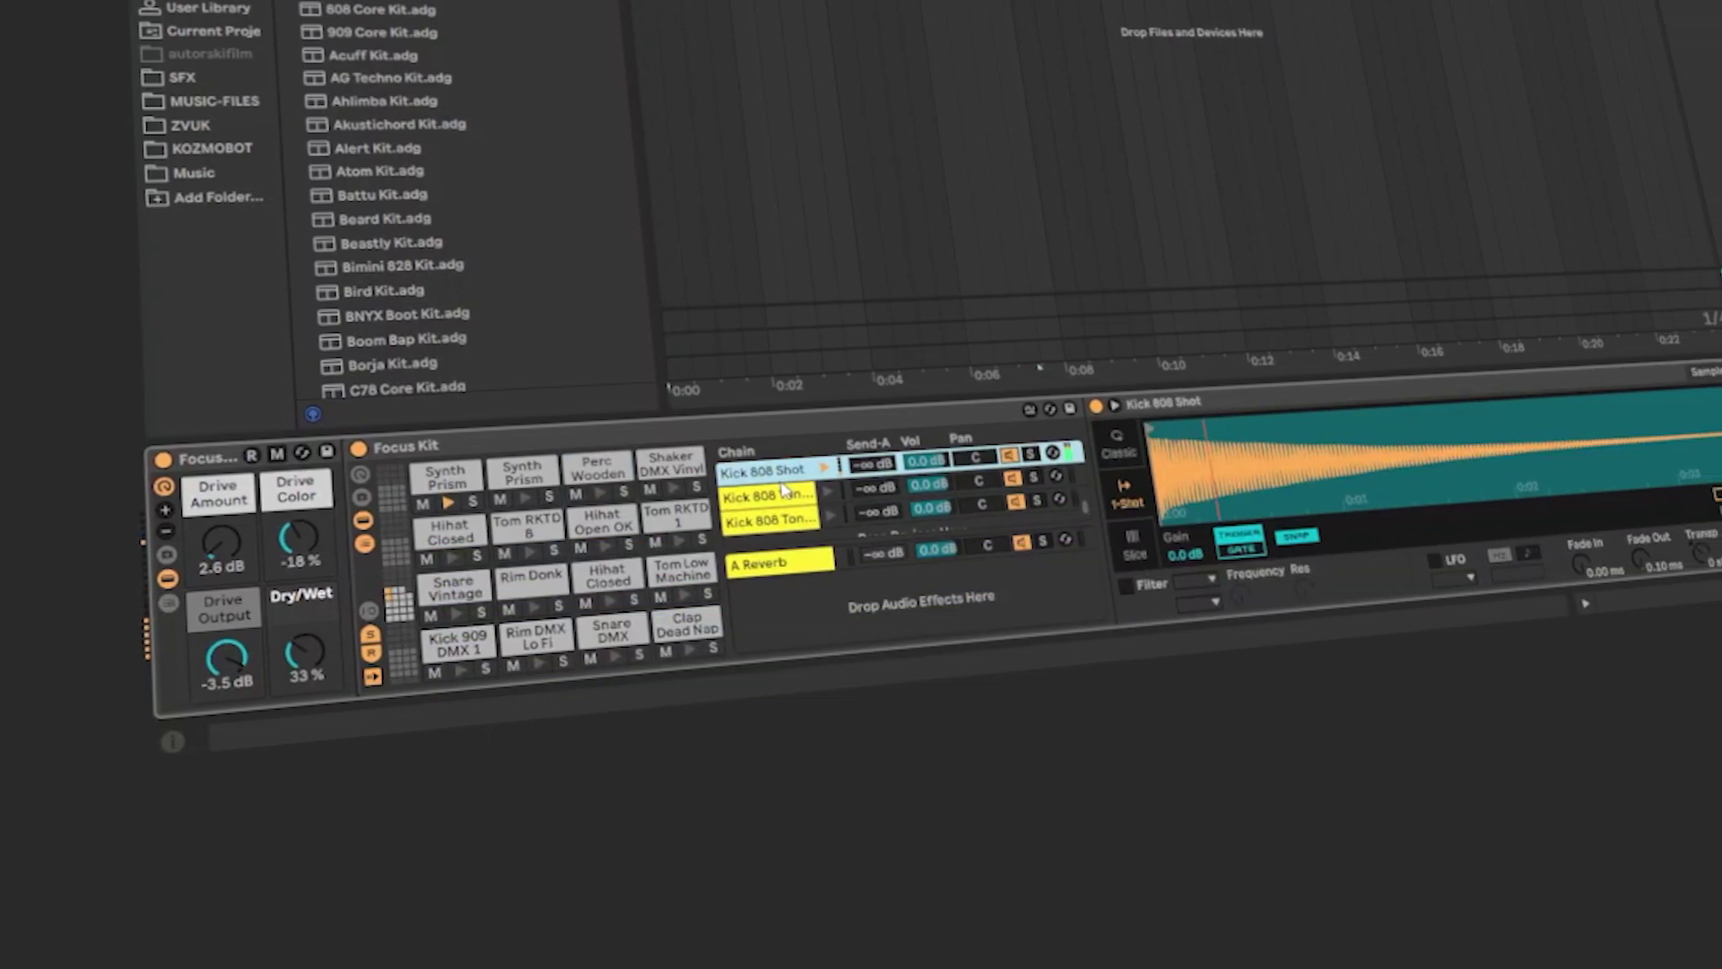
key(Up)
key(Up)
key(Up)
key(Up)
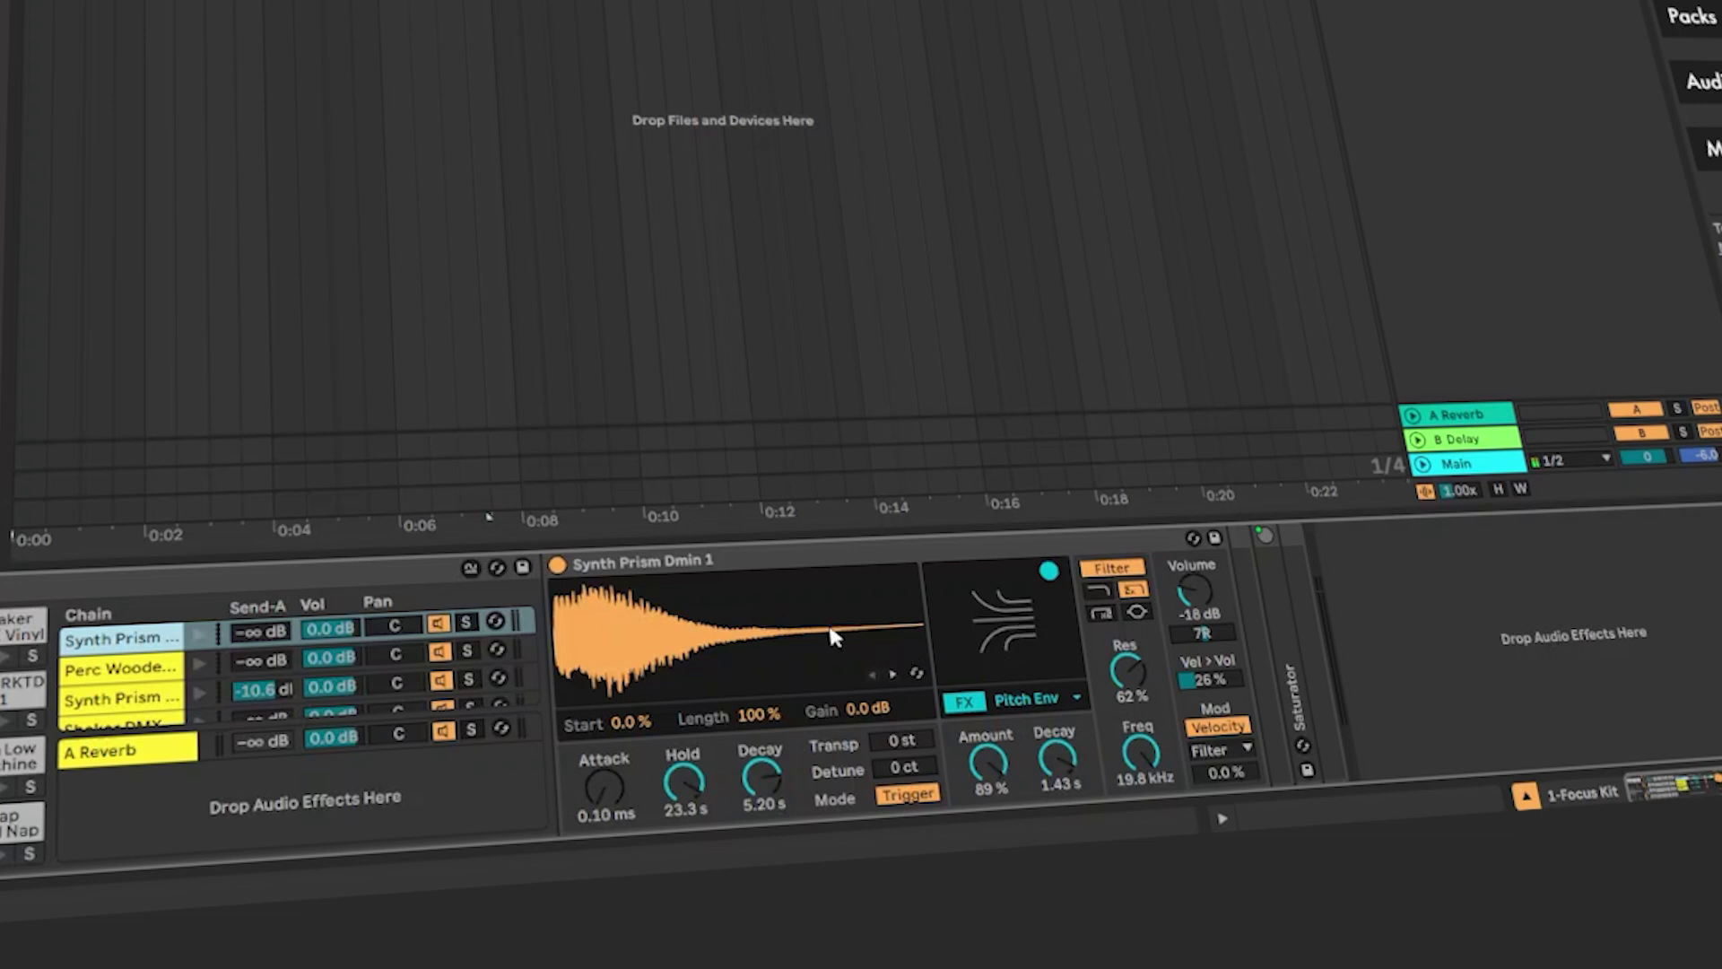
key(Delete)
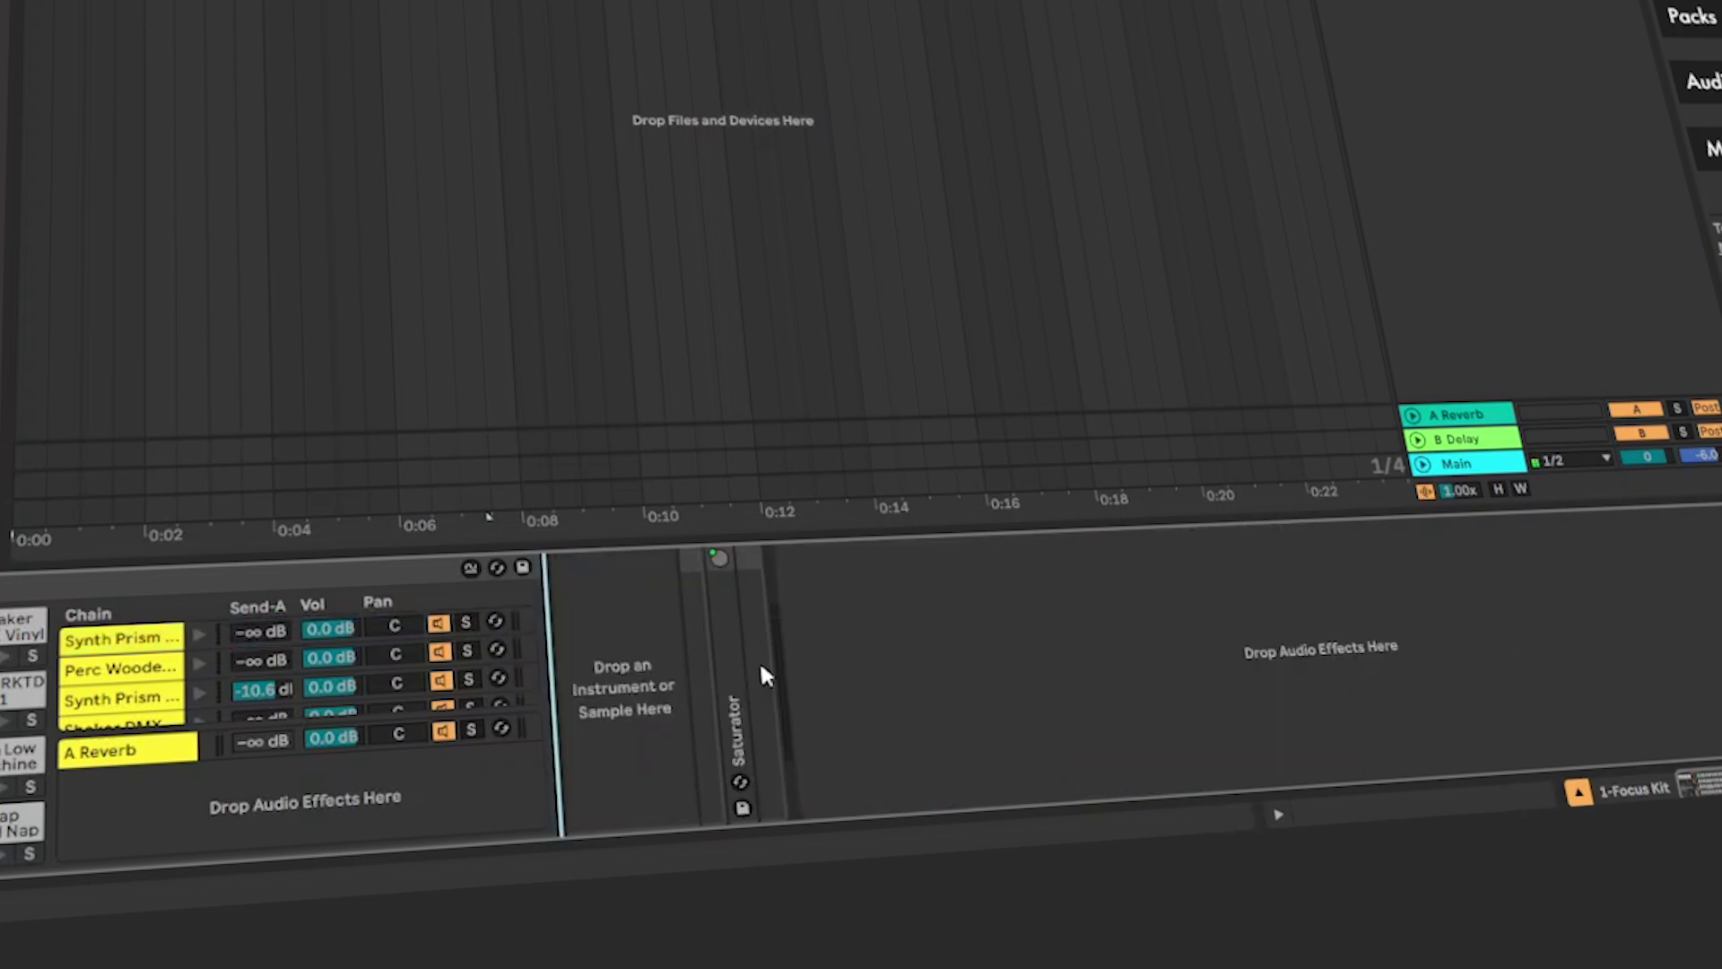
scroll(195, 627, down, 5)
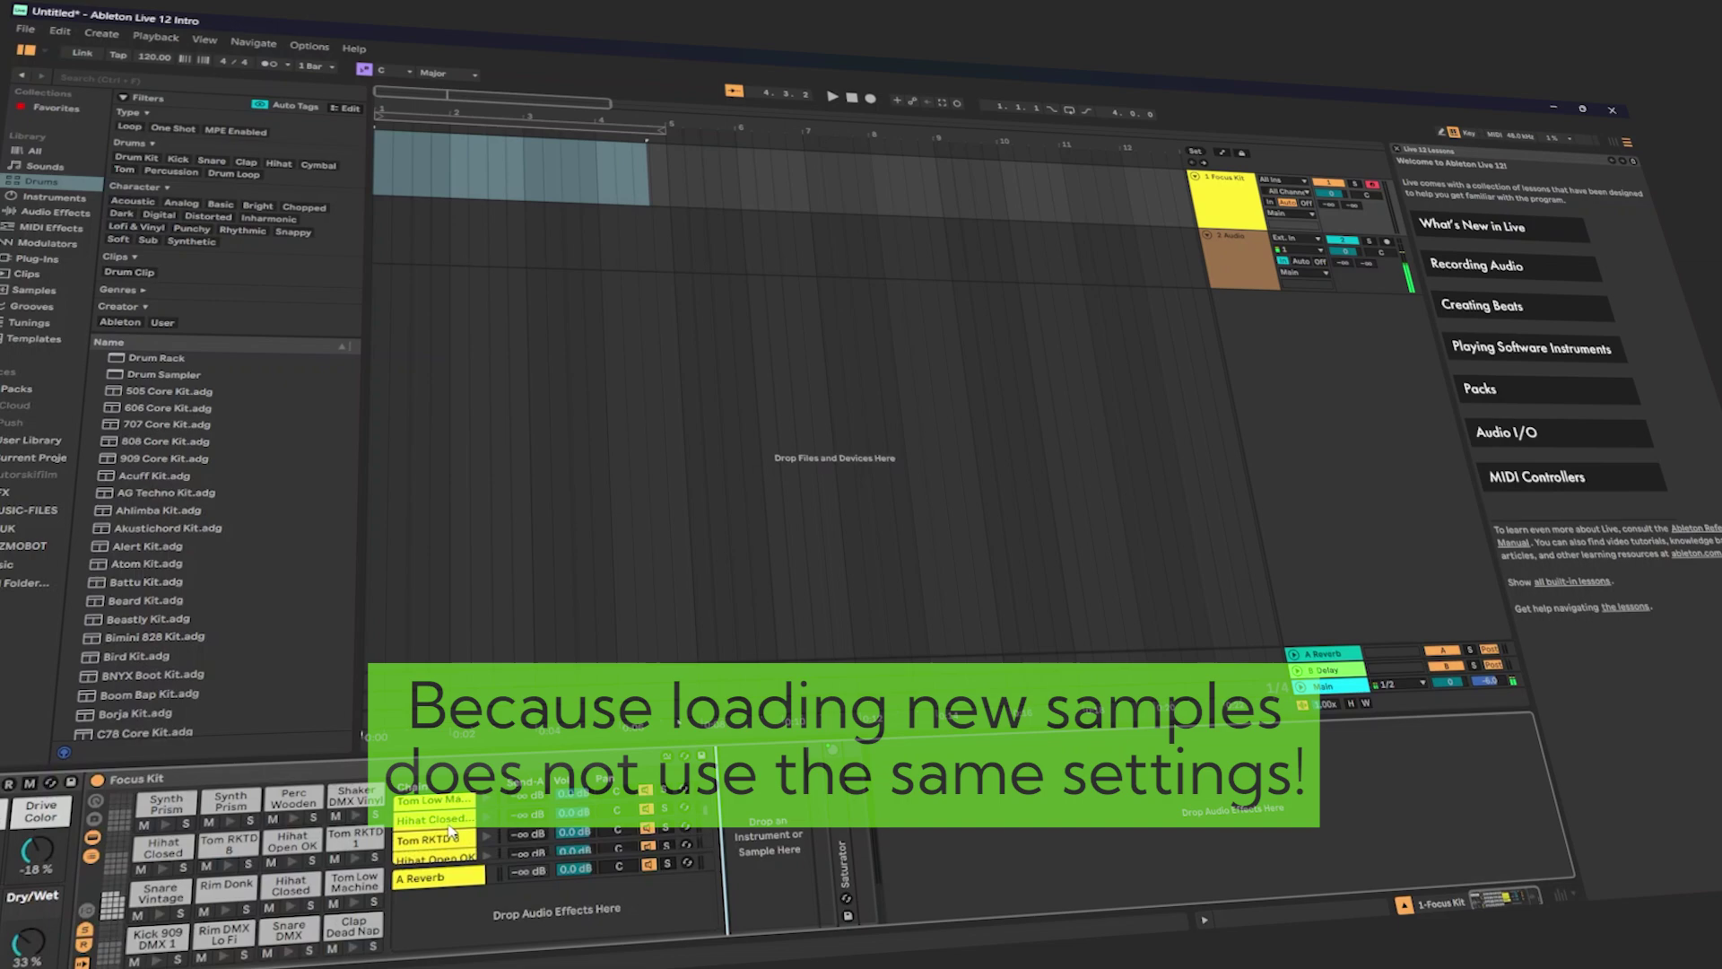
scroll(451, 832, down, 6)
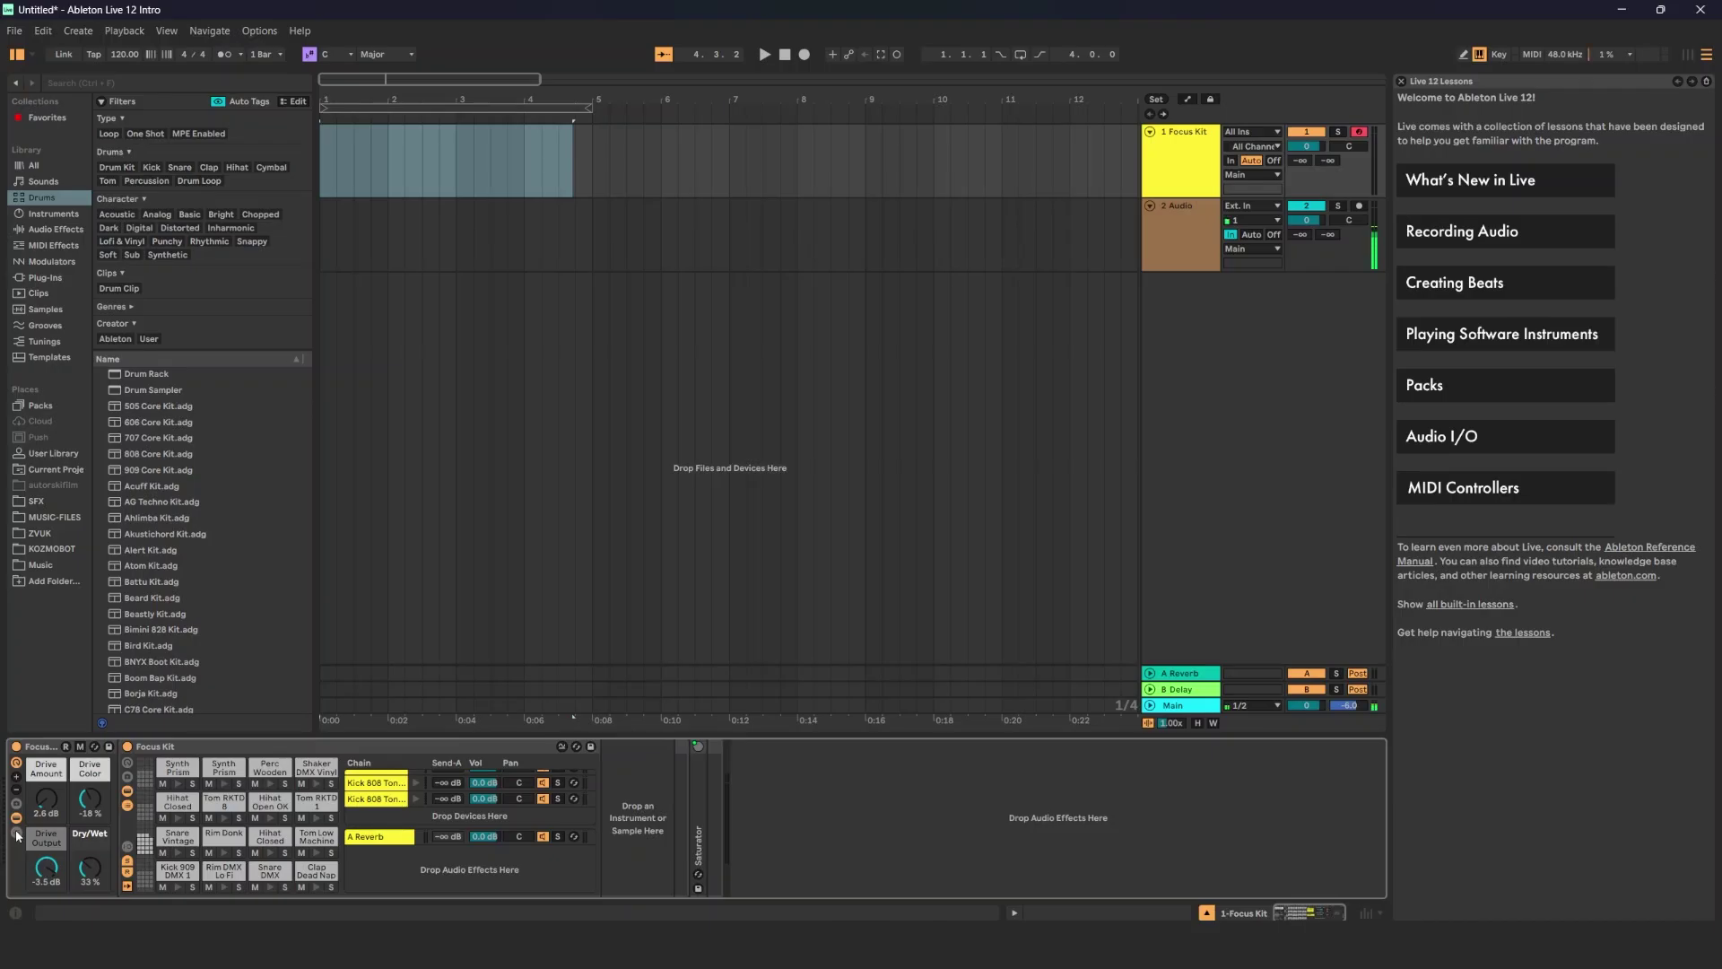
Show the outer Focus Kit rack's chains and add Battu Kit as a chain below Focus Kit.
click(15, 830)
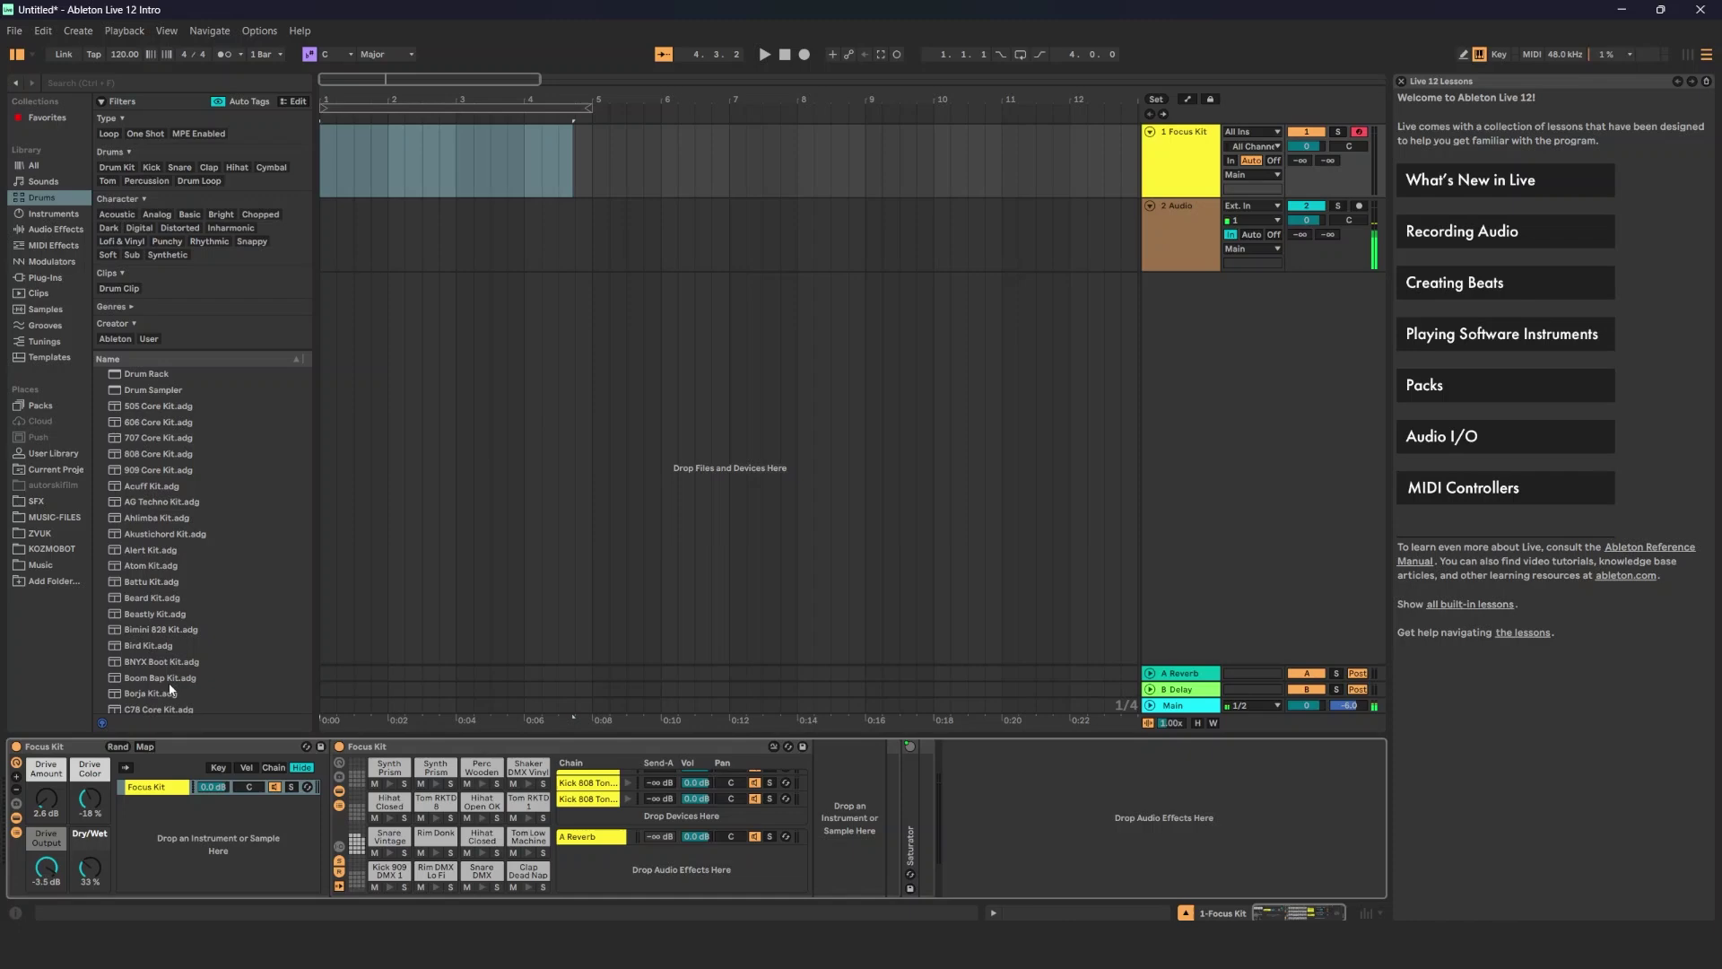
scroll(148, 552, down, 1)
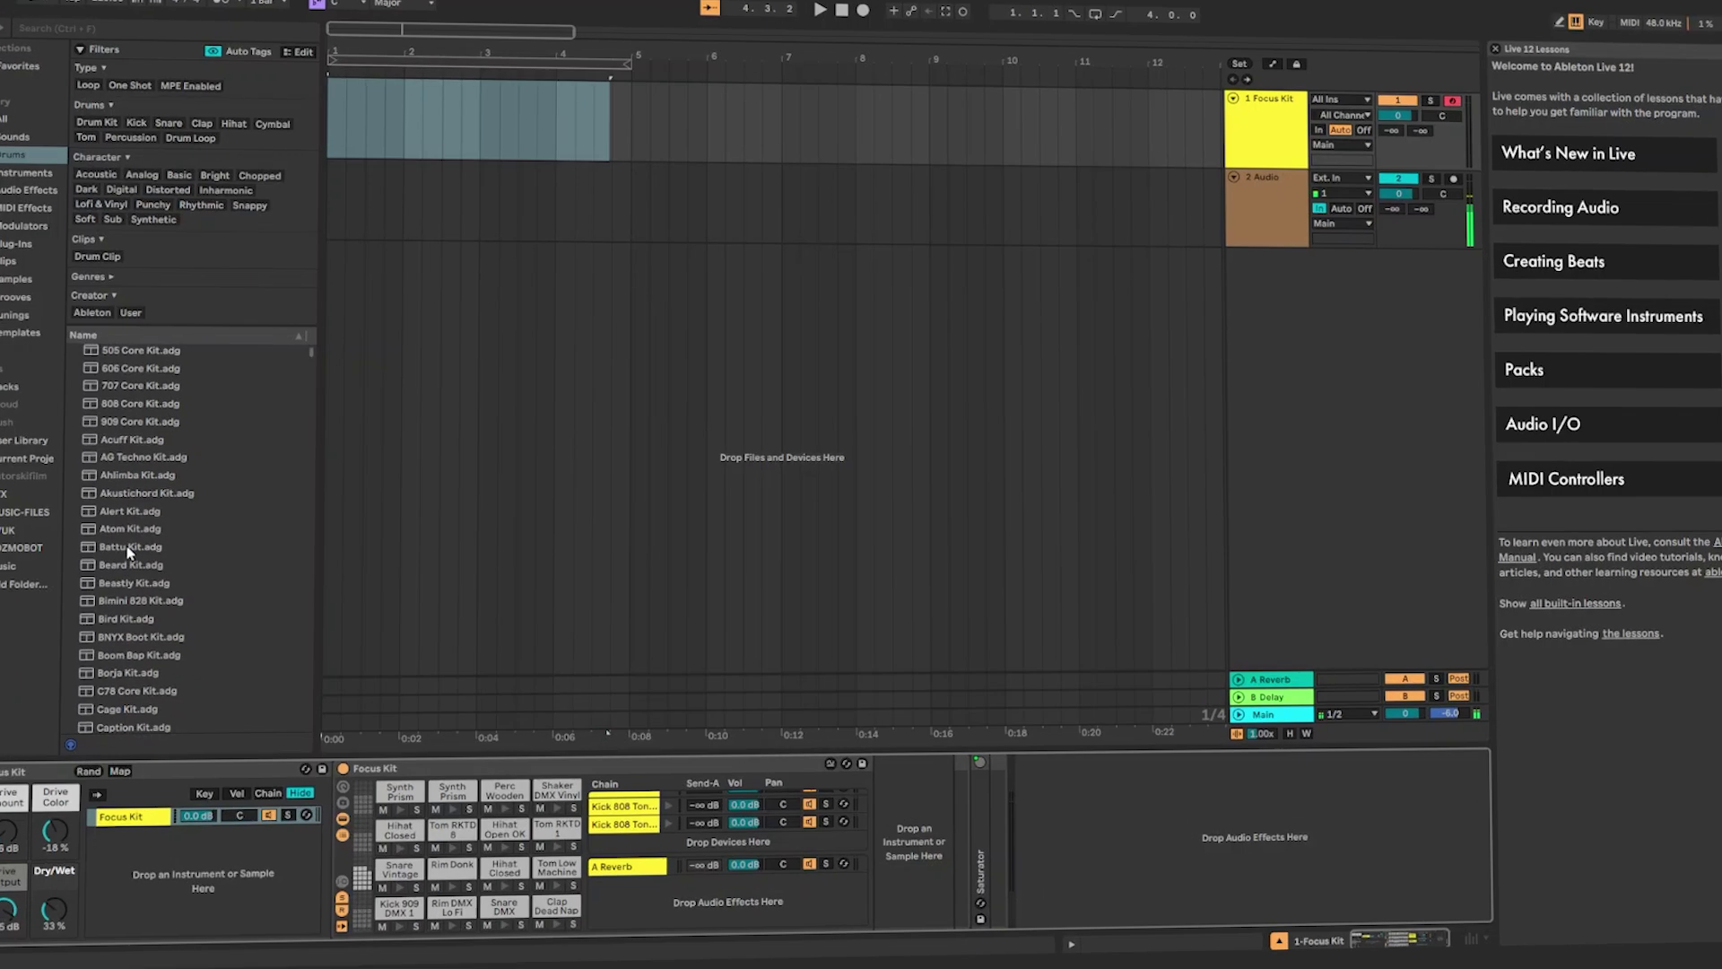
drag(156, 549, 298, 694)
drag(557, 869, 408, 848)
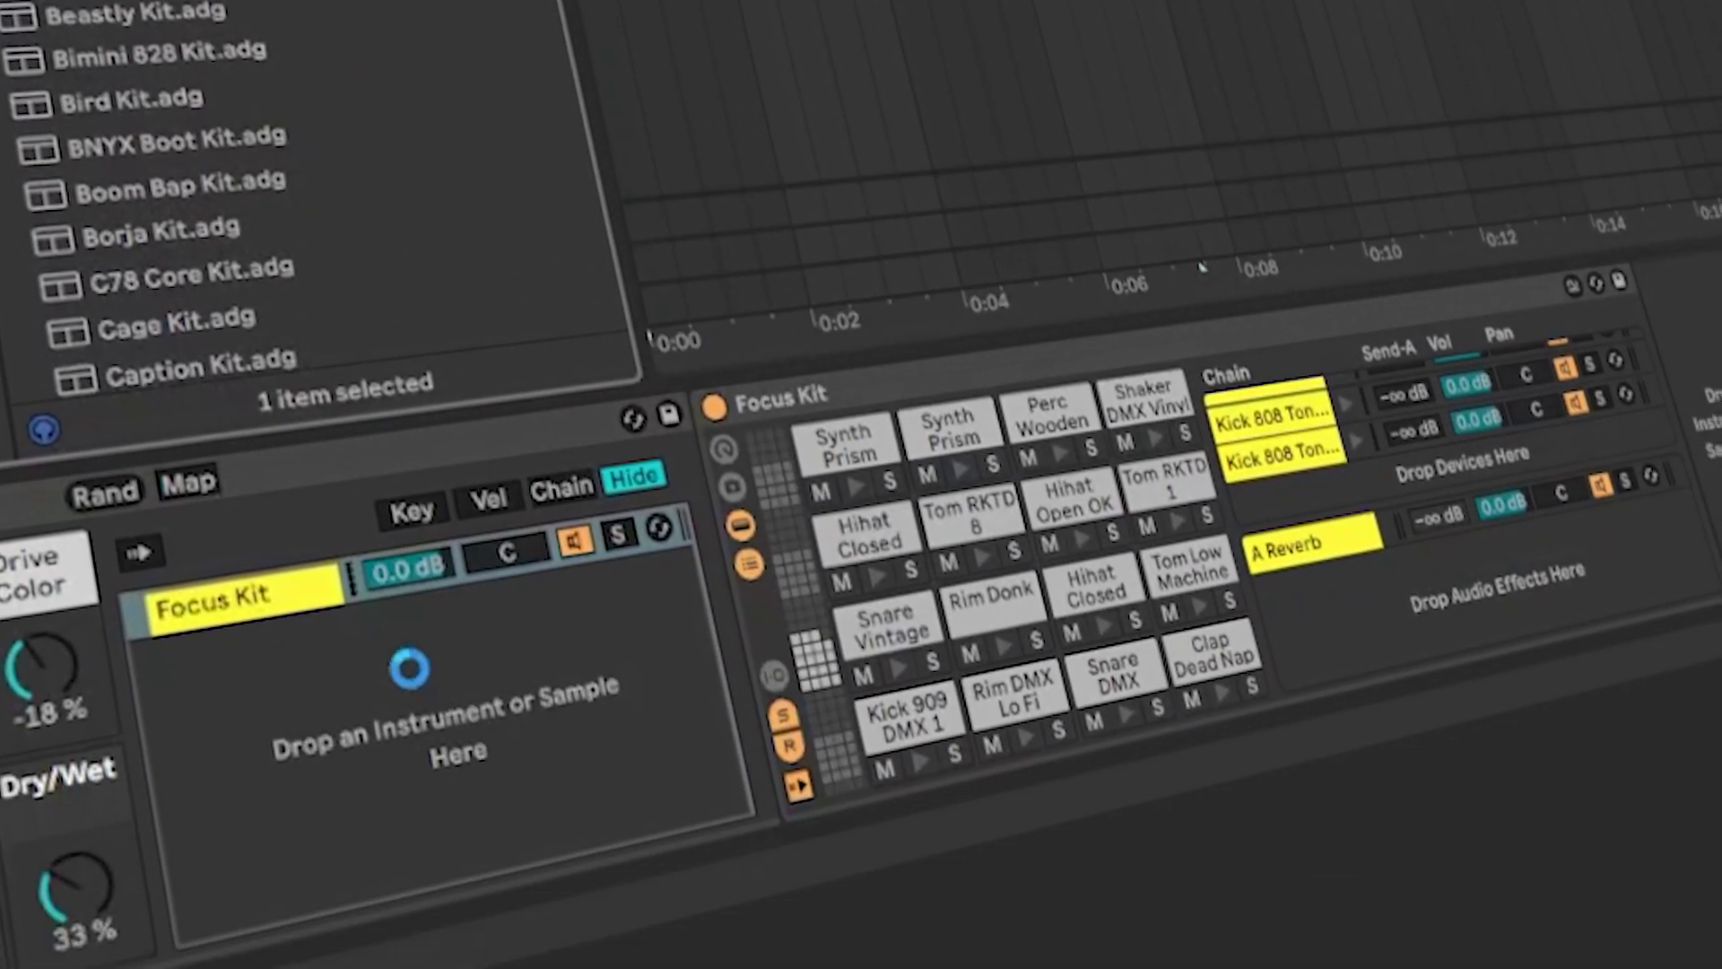
drag(408, 668, 413, 672)
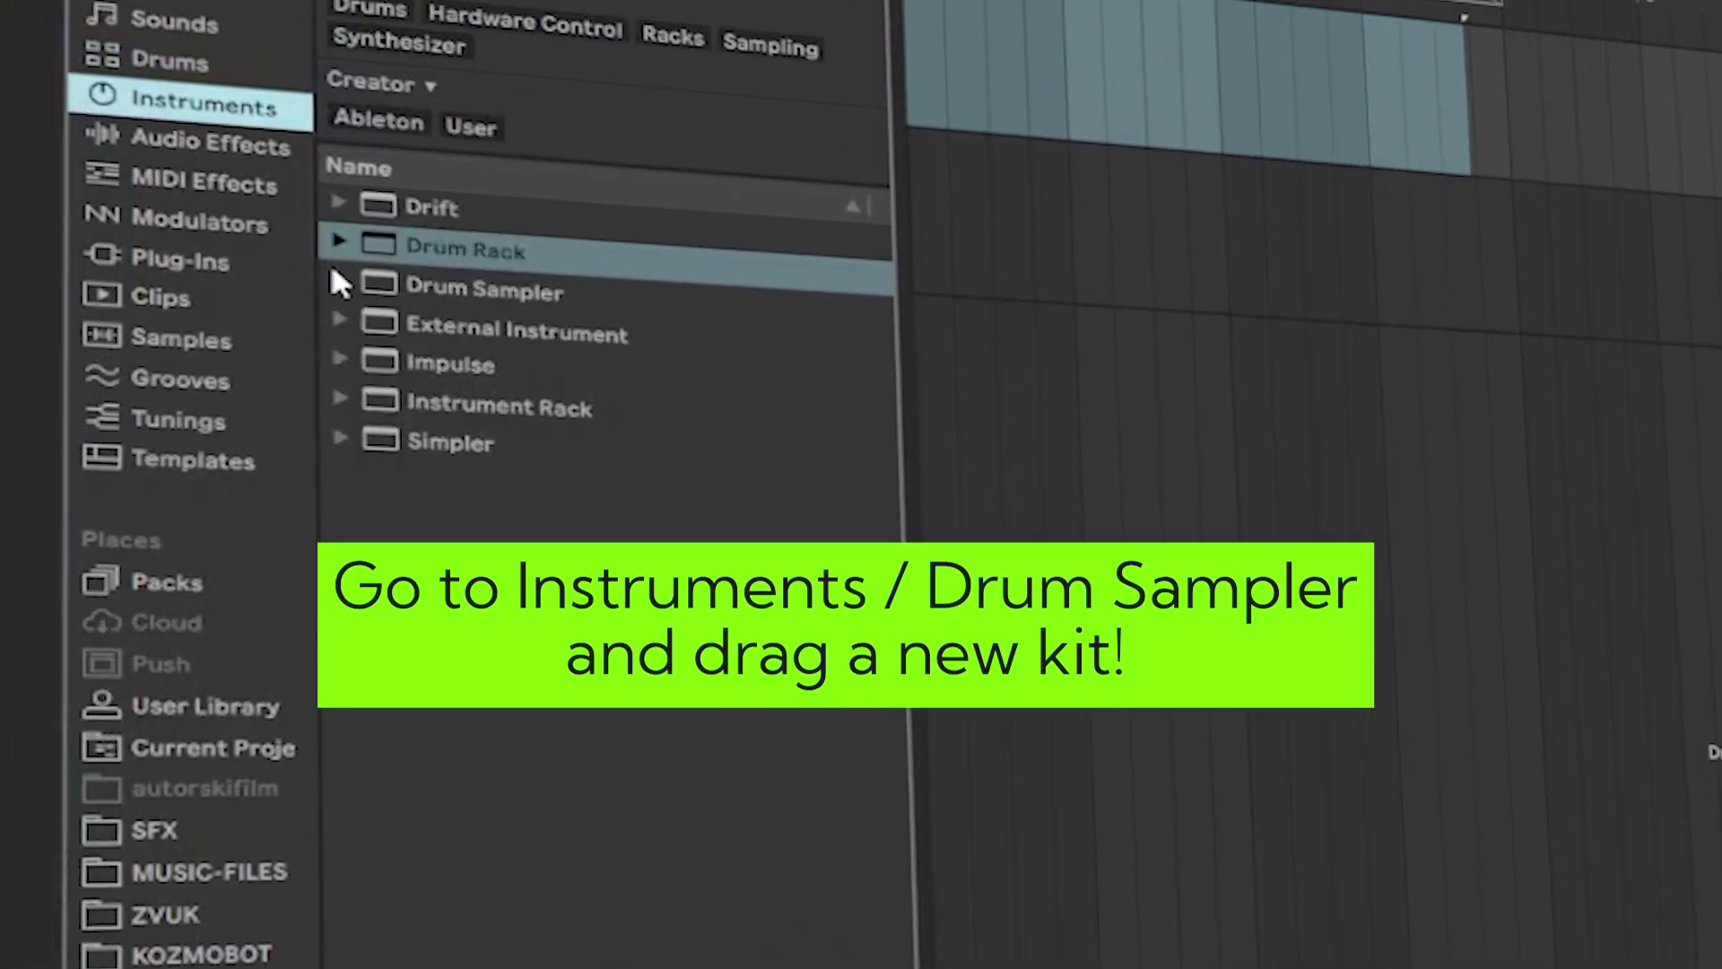
Hot-swap the new chain to Lunacy Kit from the Drum Sampler kits.
click(339, 279)
drag(470, 787, 619, 491)
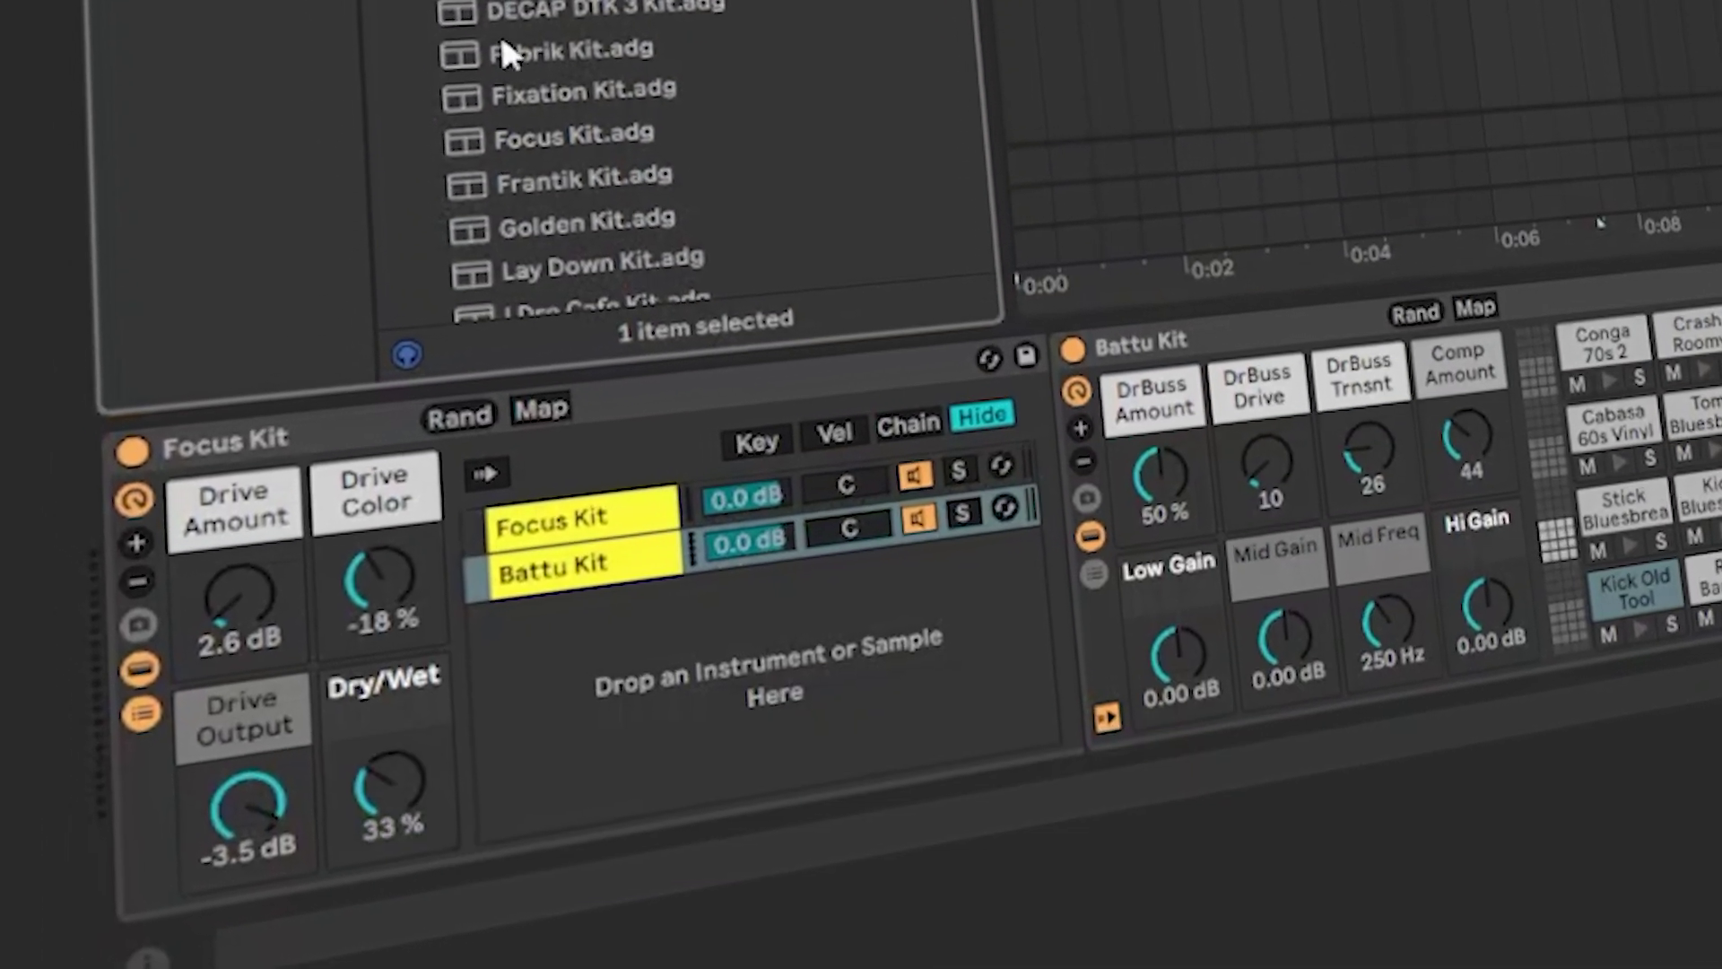
click(494, 126)
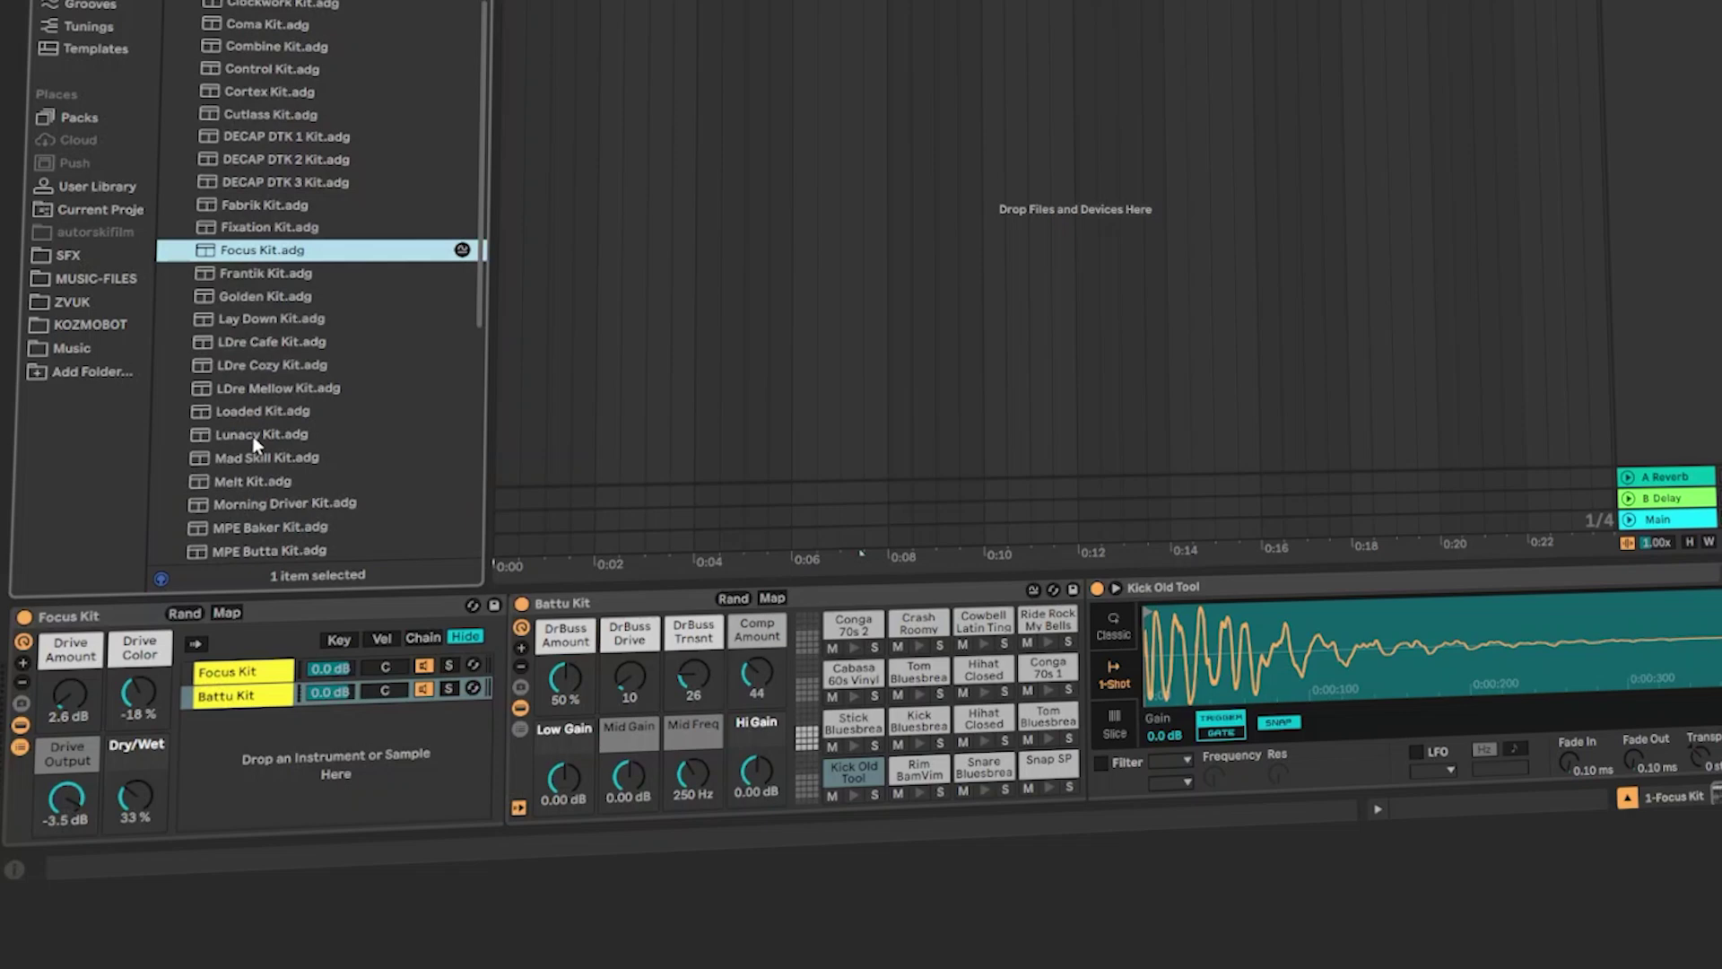
drag(253, 440, 176, 808)
key(Return)
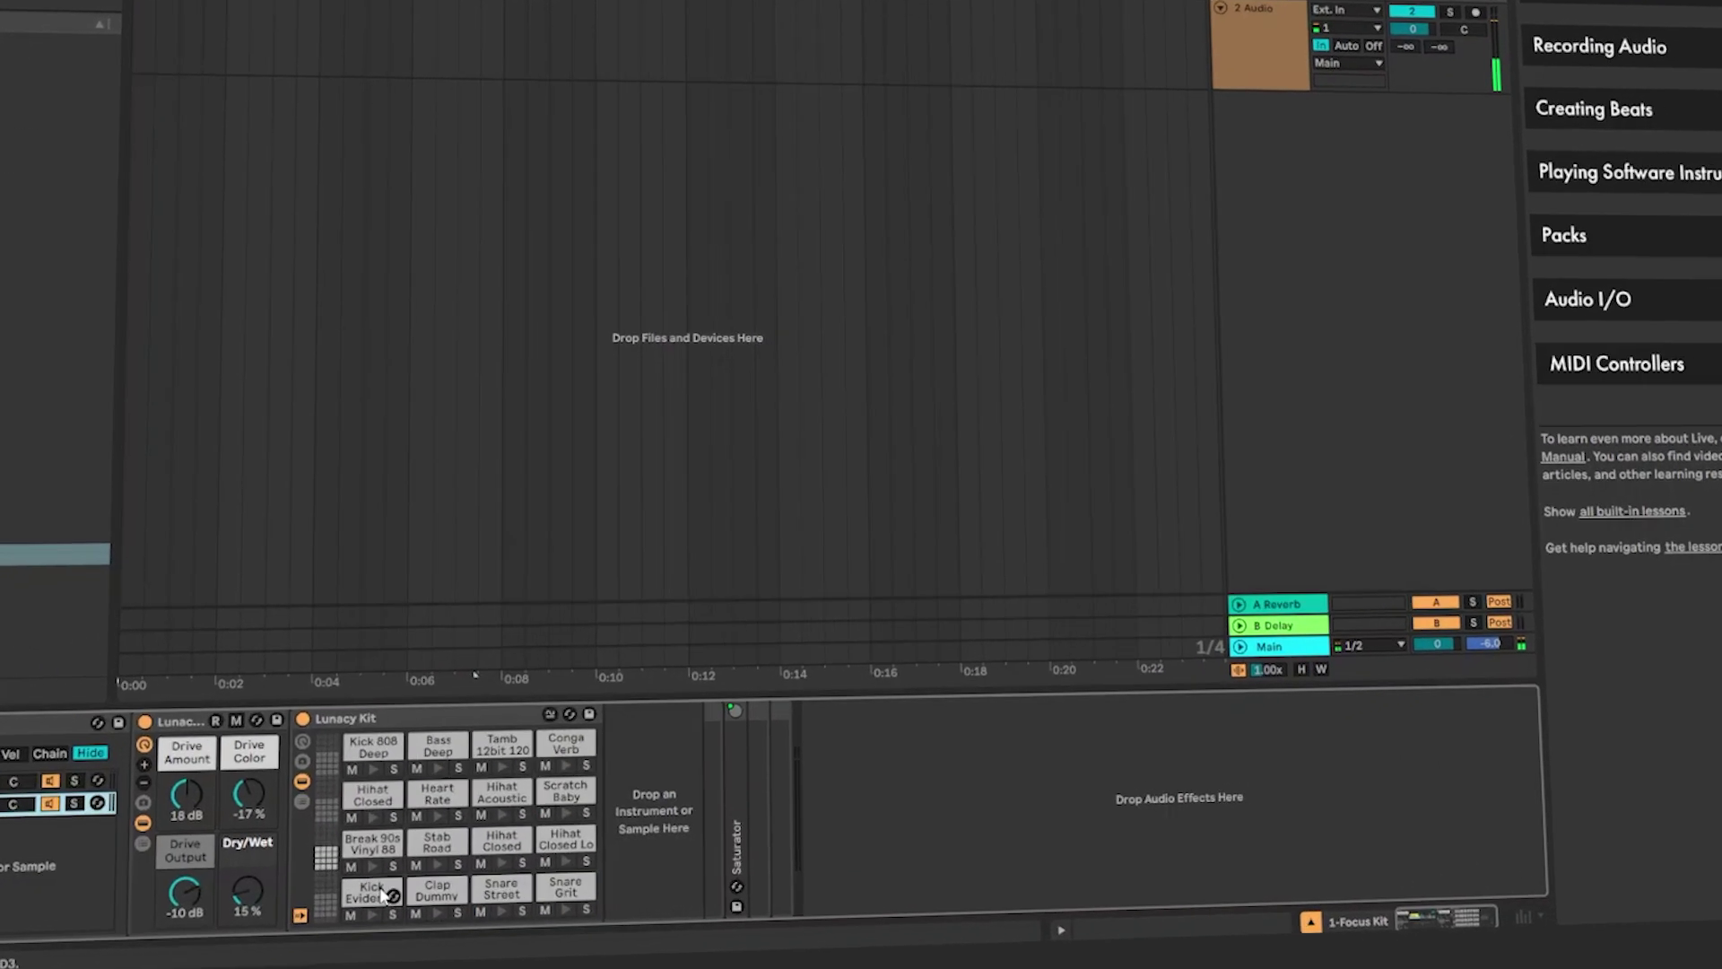
Change the Kick Evidence pad's sample to alimbaK using the sample browse arrows.
click(502, 871)
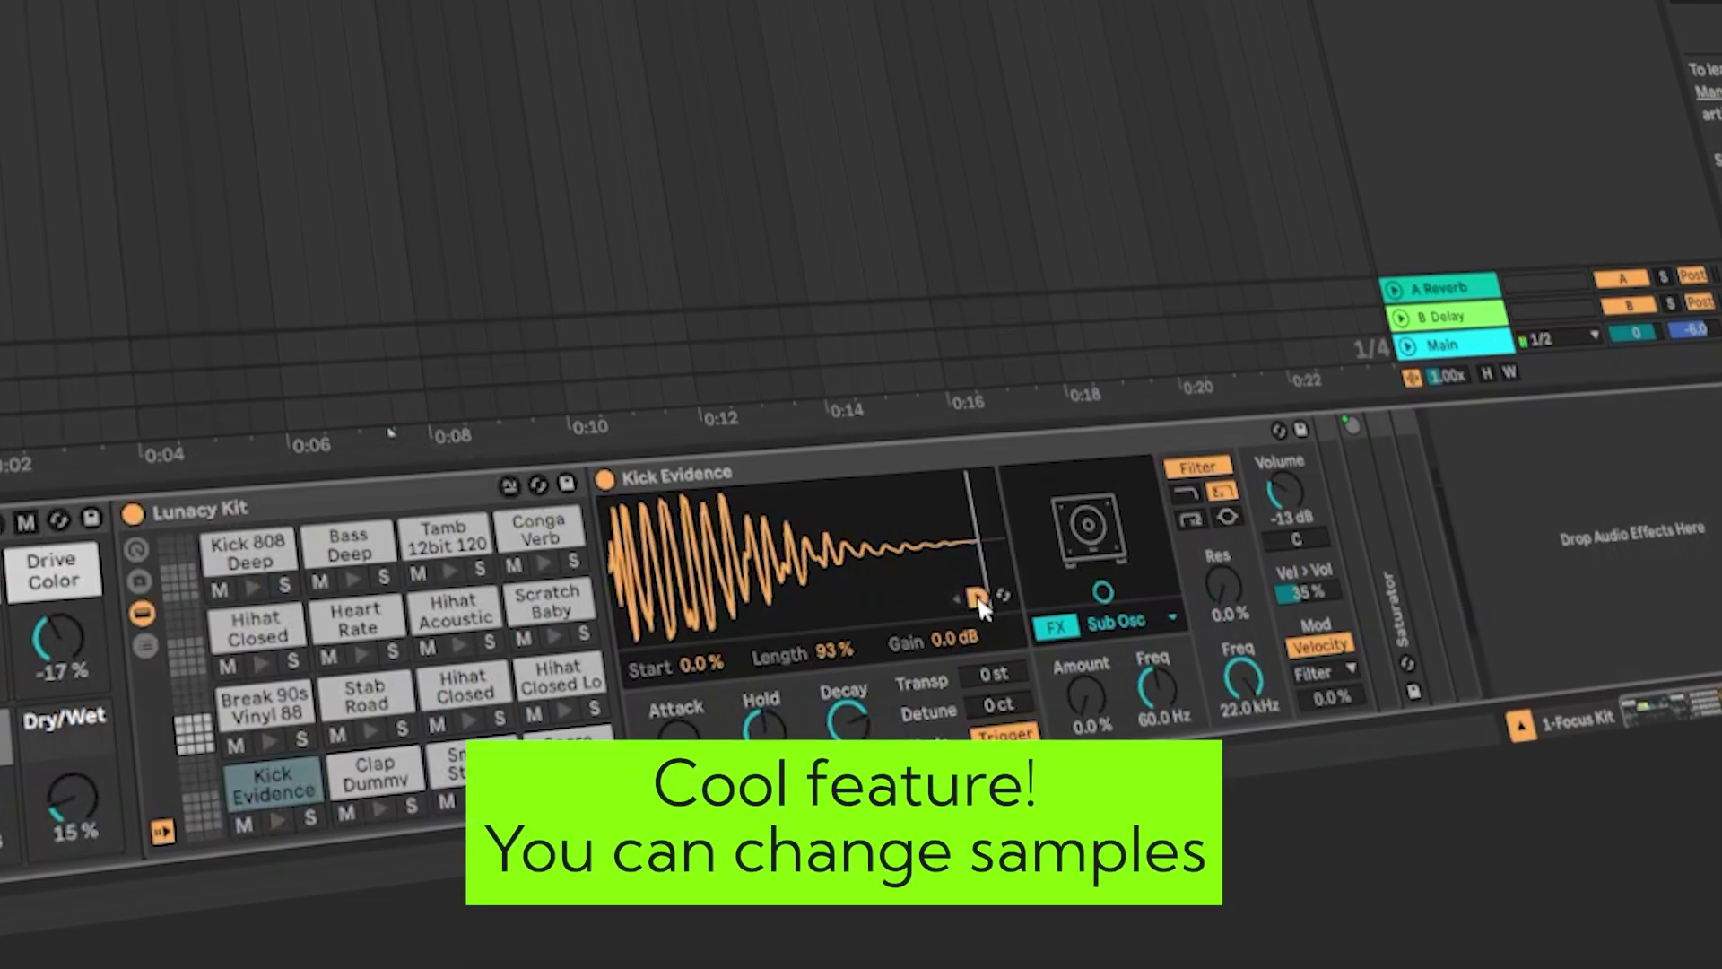
click(978, 599)
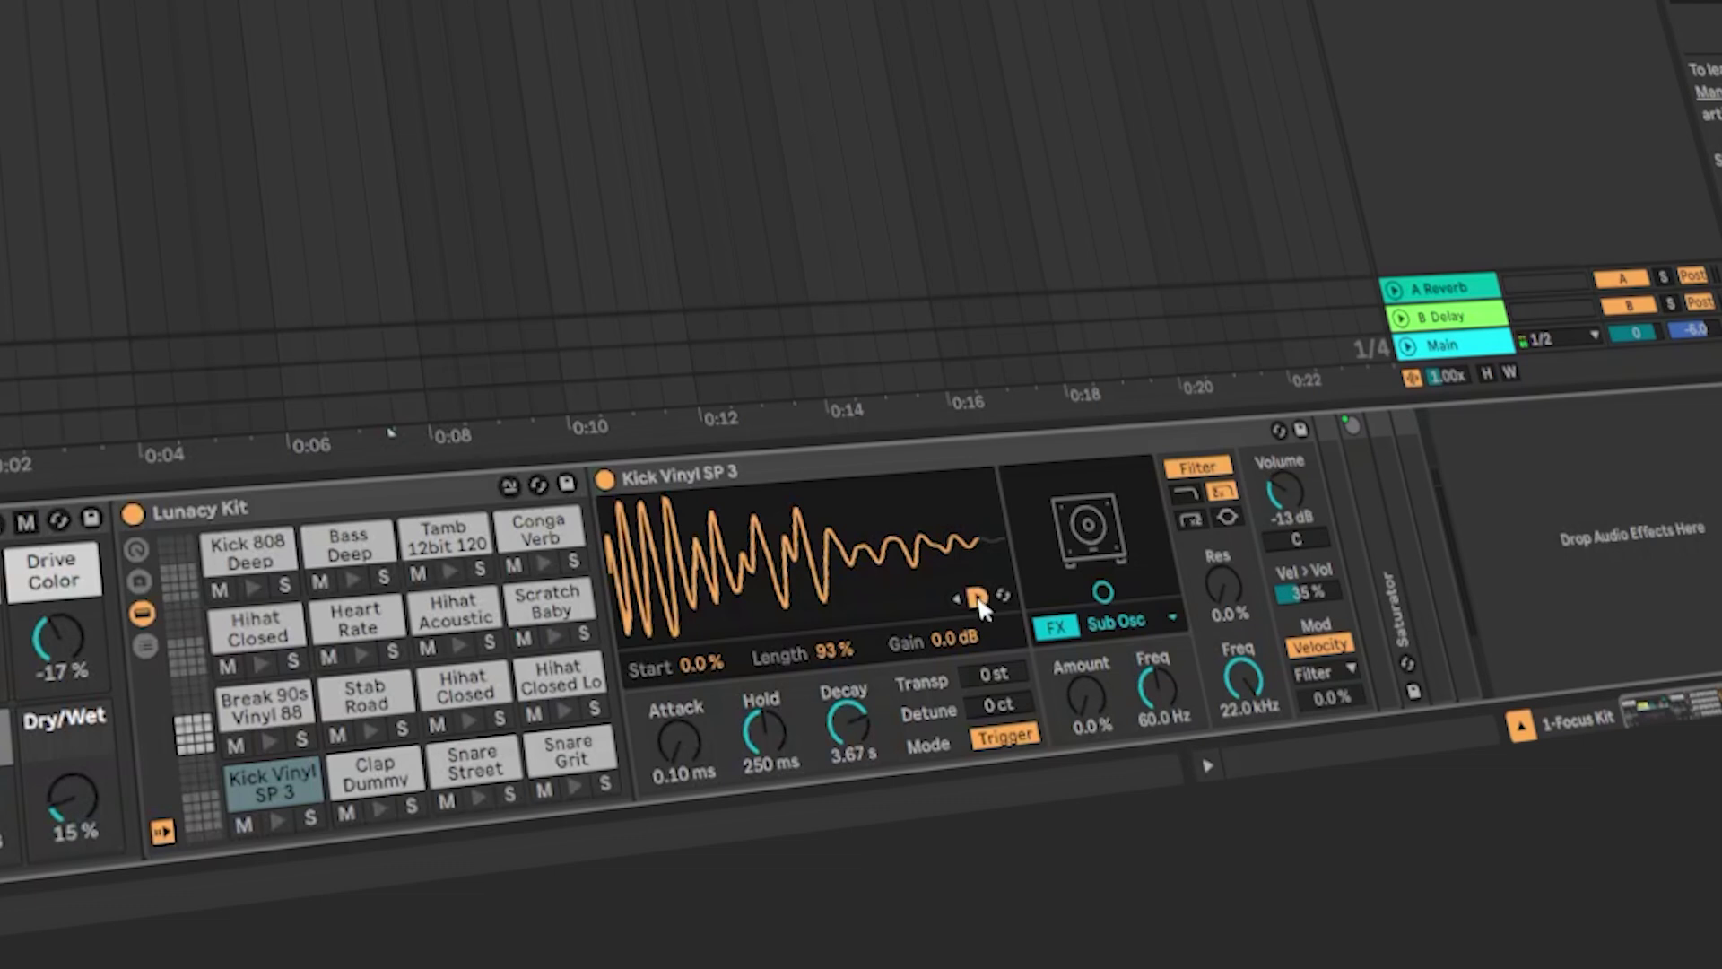
click(978, 594)
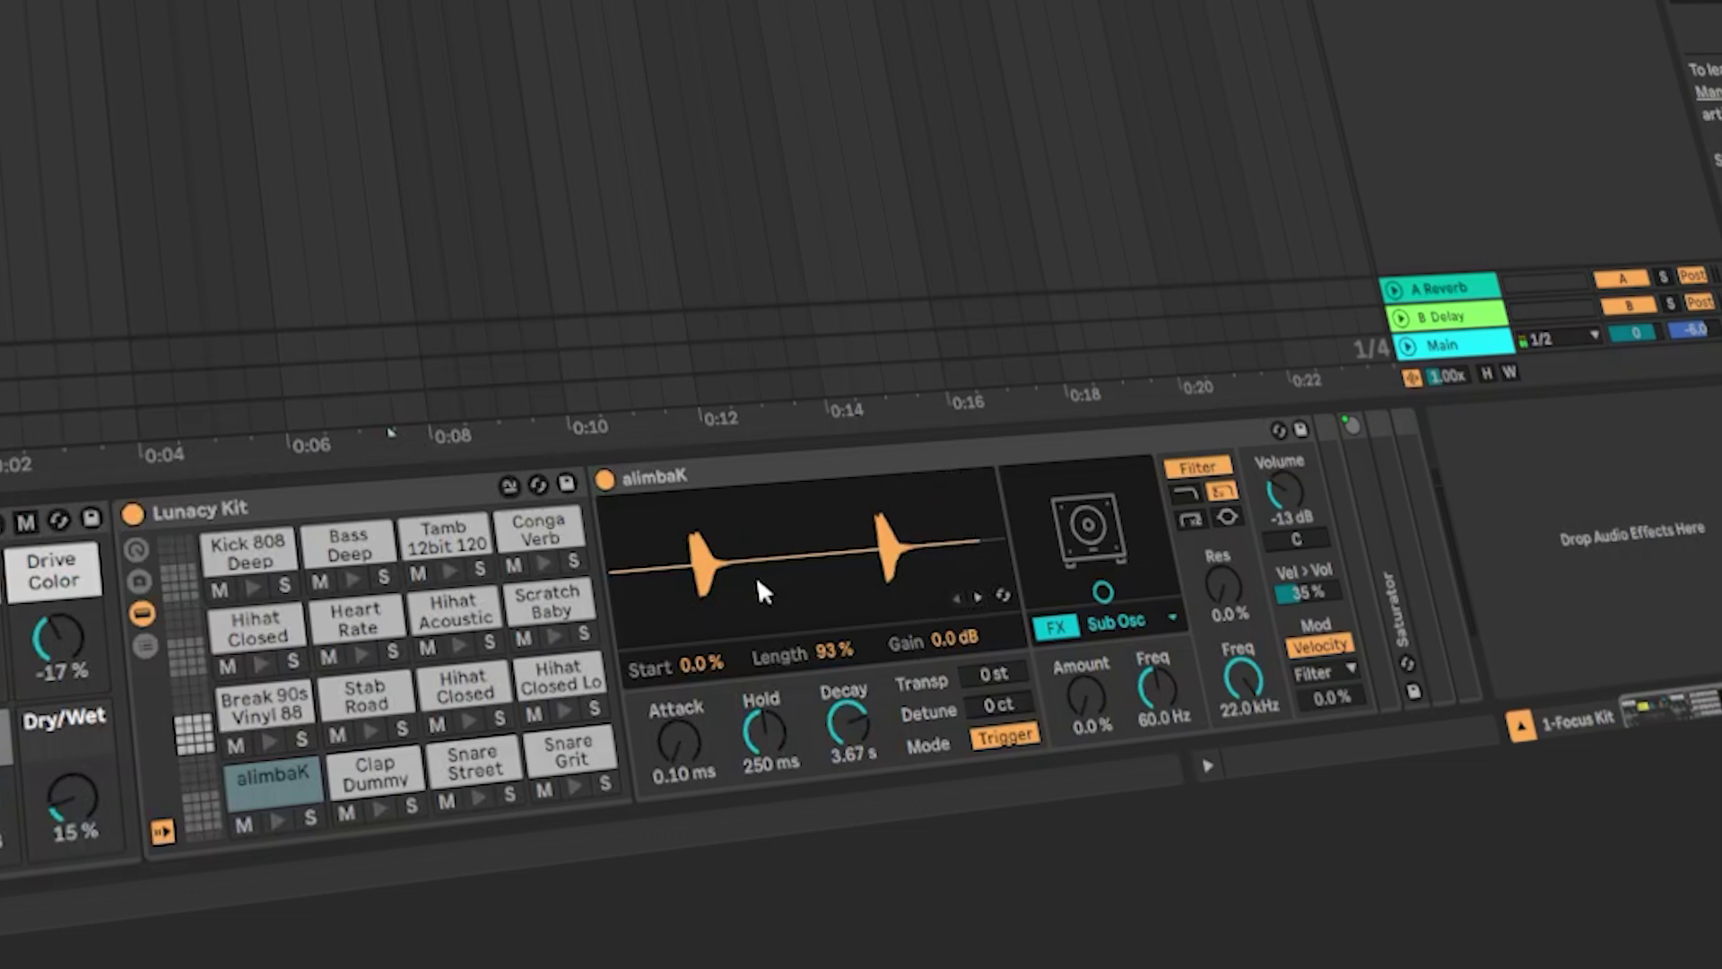
Audition the Lunacy Kit pads, from Clap Dummy and Snare Street up to Kick 808 Deep.
key(w)
key(w)
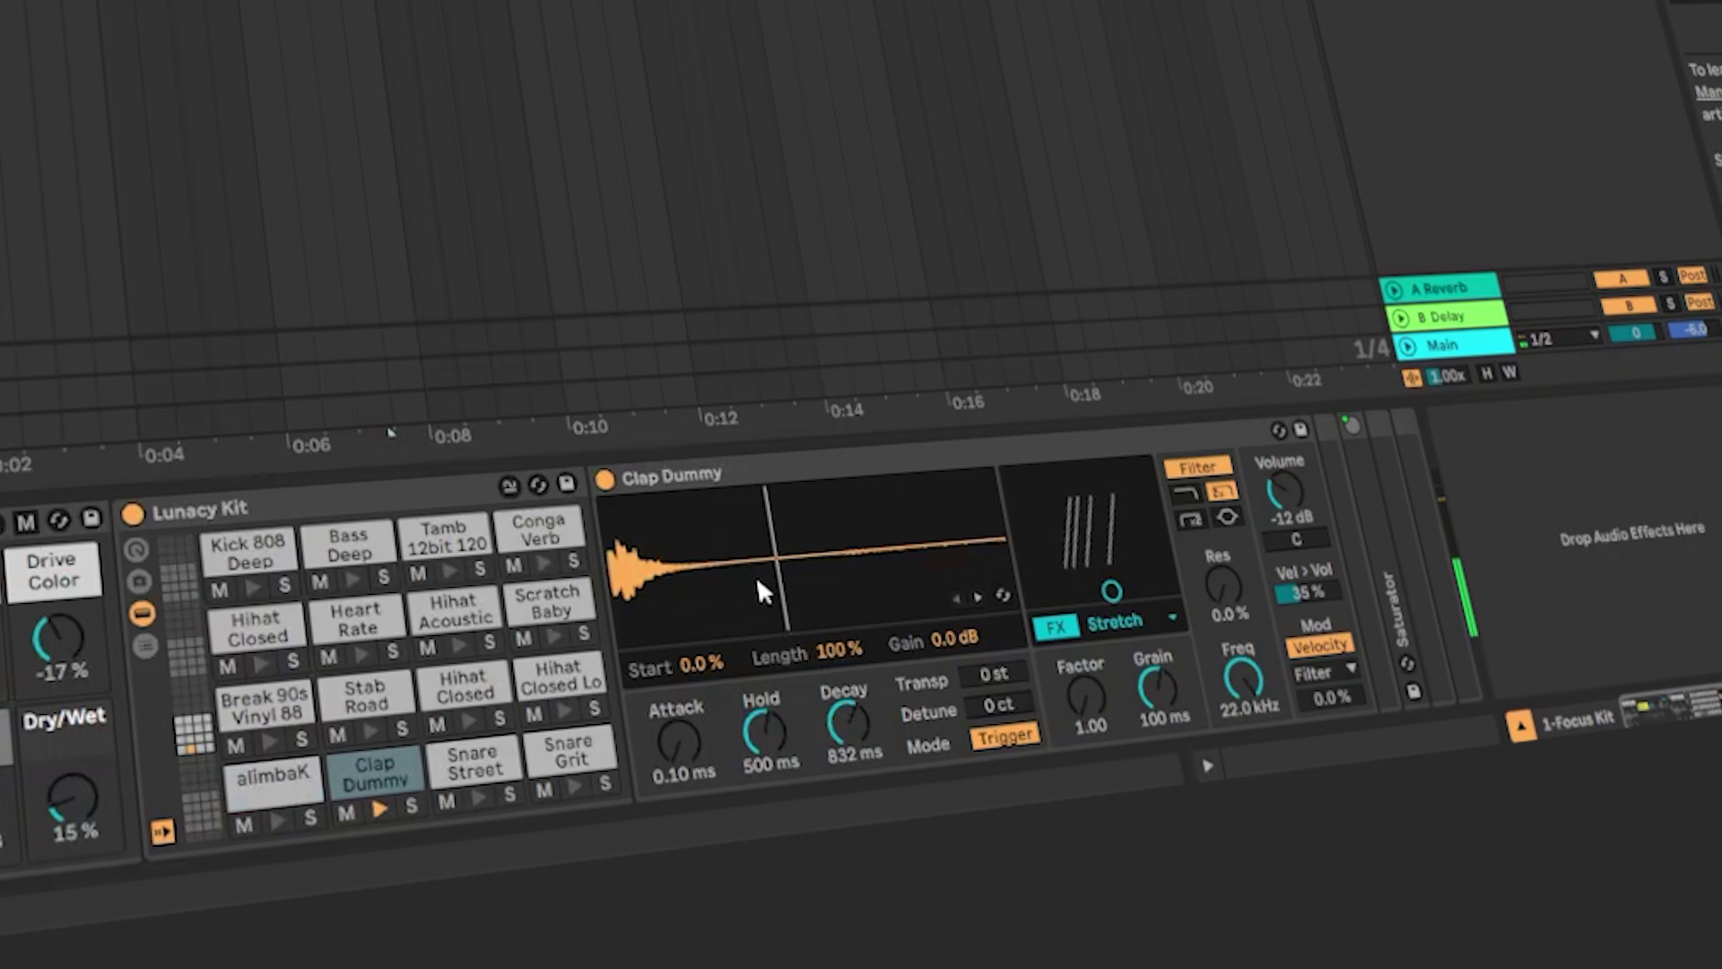
key(s)
key(d)
key(g)
key(h)
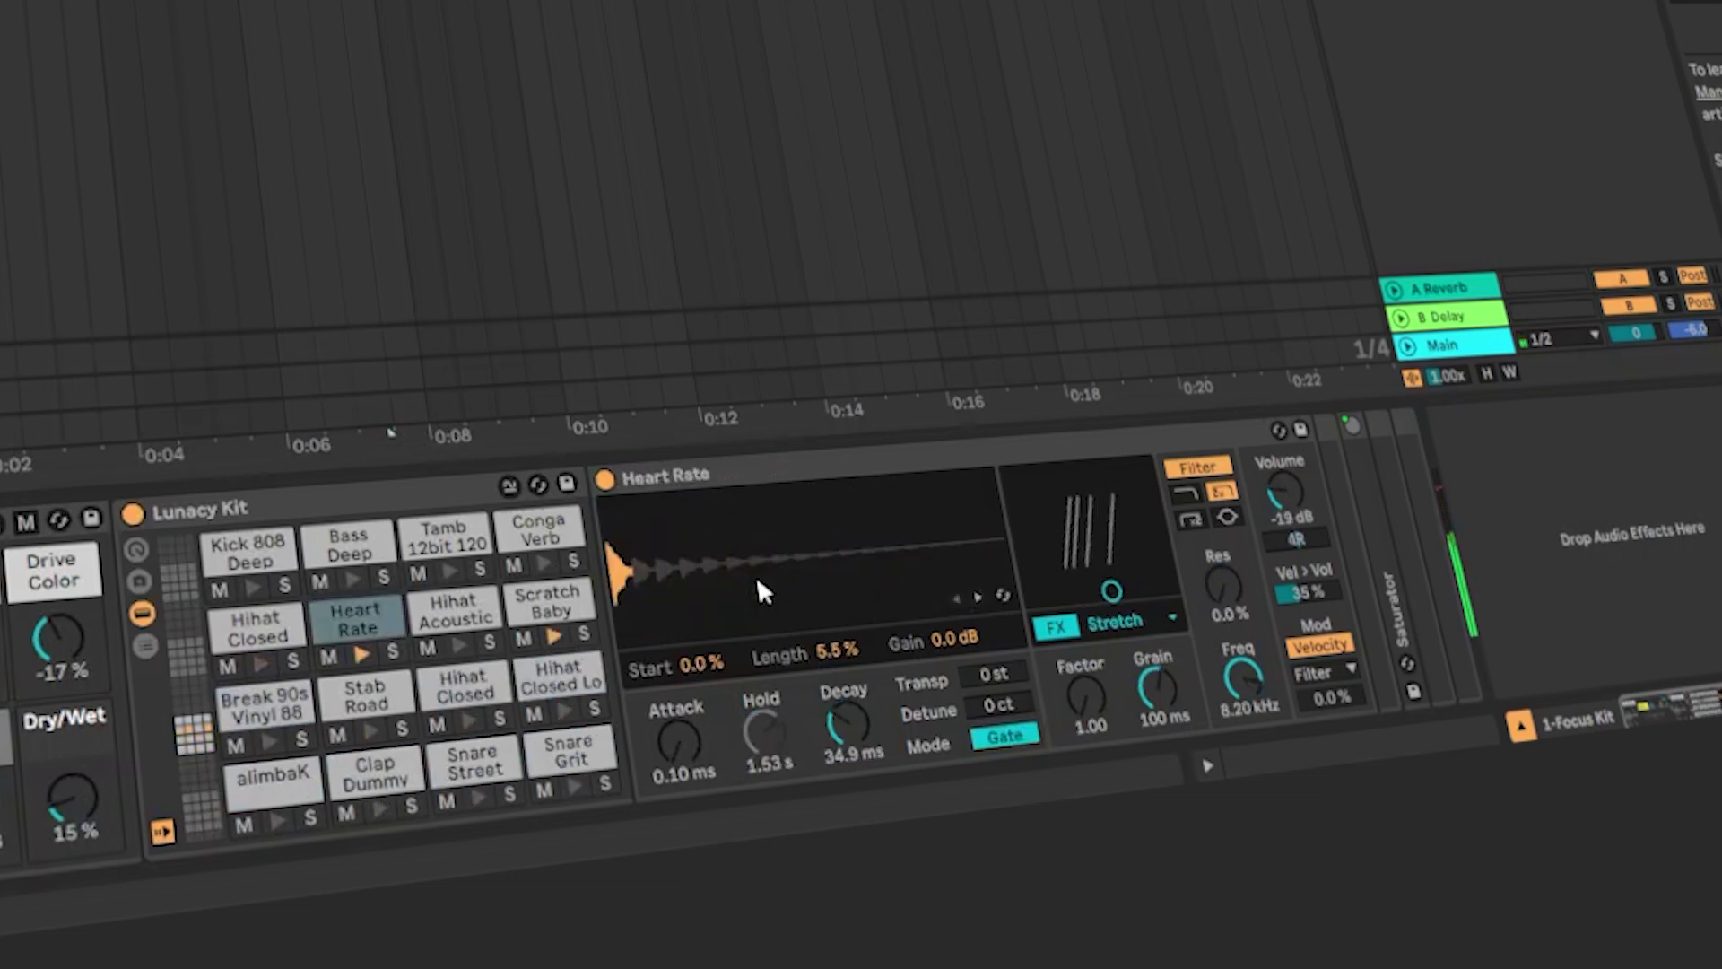
key(k)
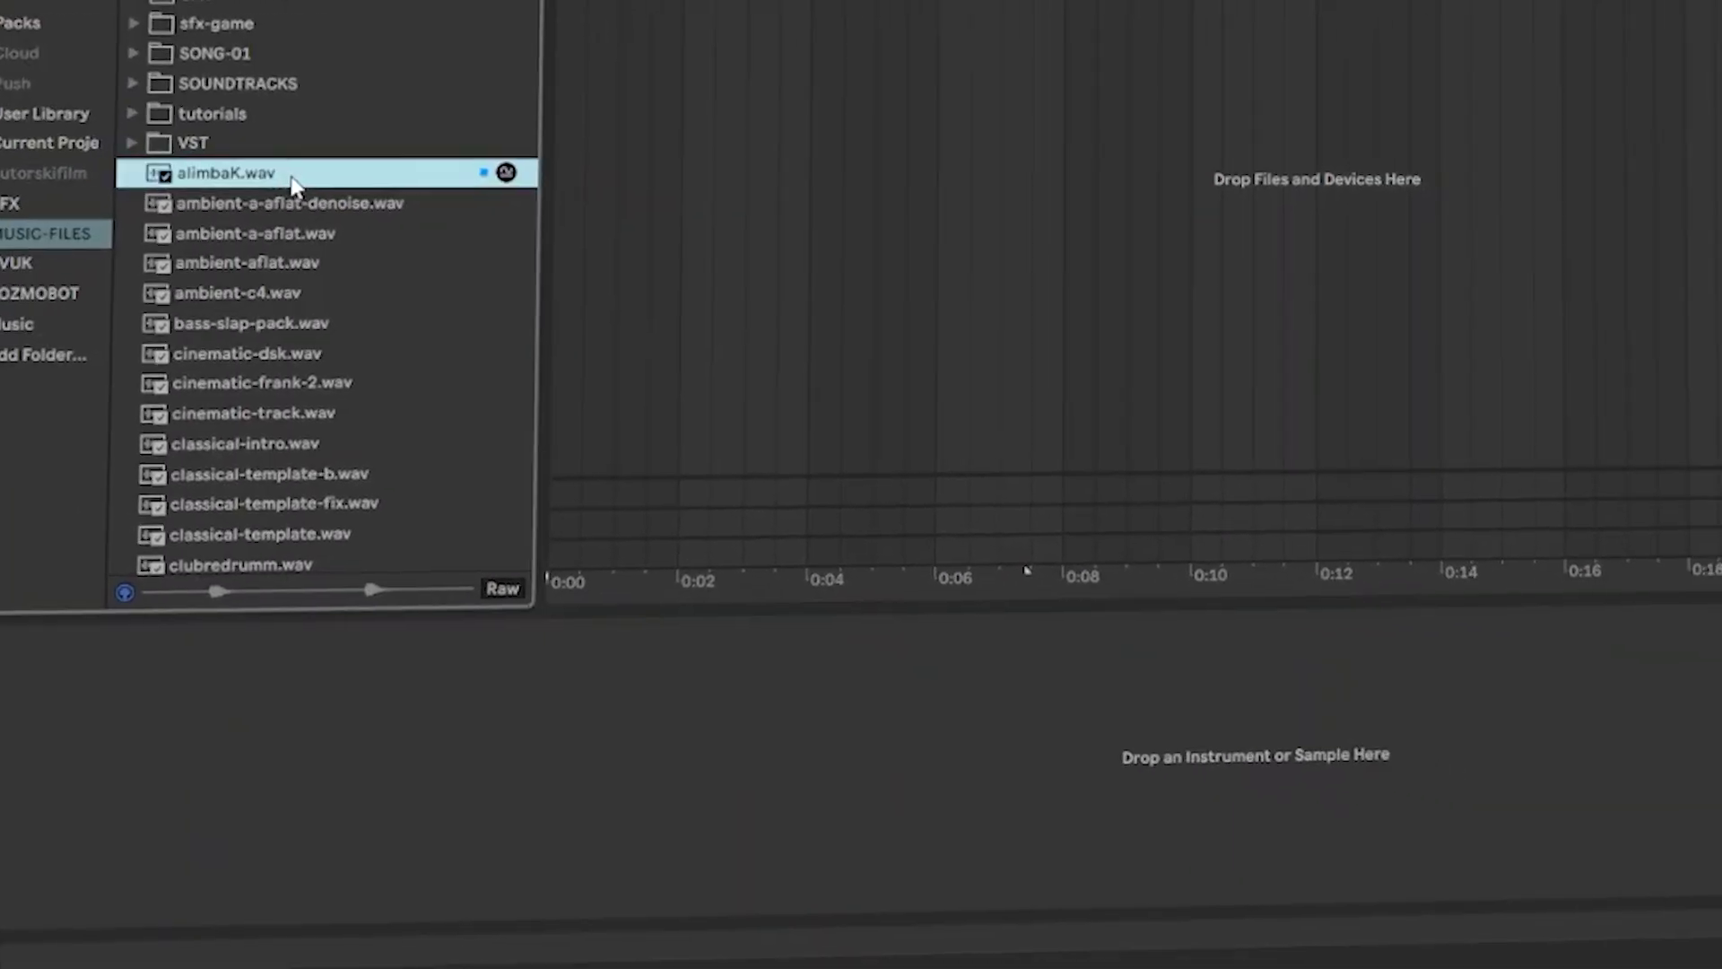
Load alimbaK.wav into a new Simpler track and raise the keyboard octave to C4–D5.
drag(1085, 554, 1190, 701)
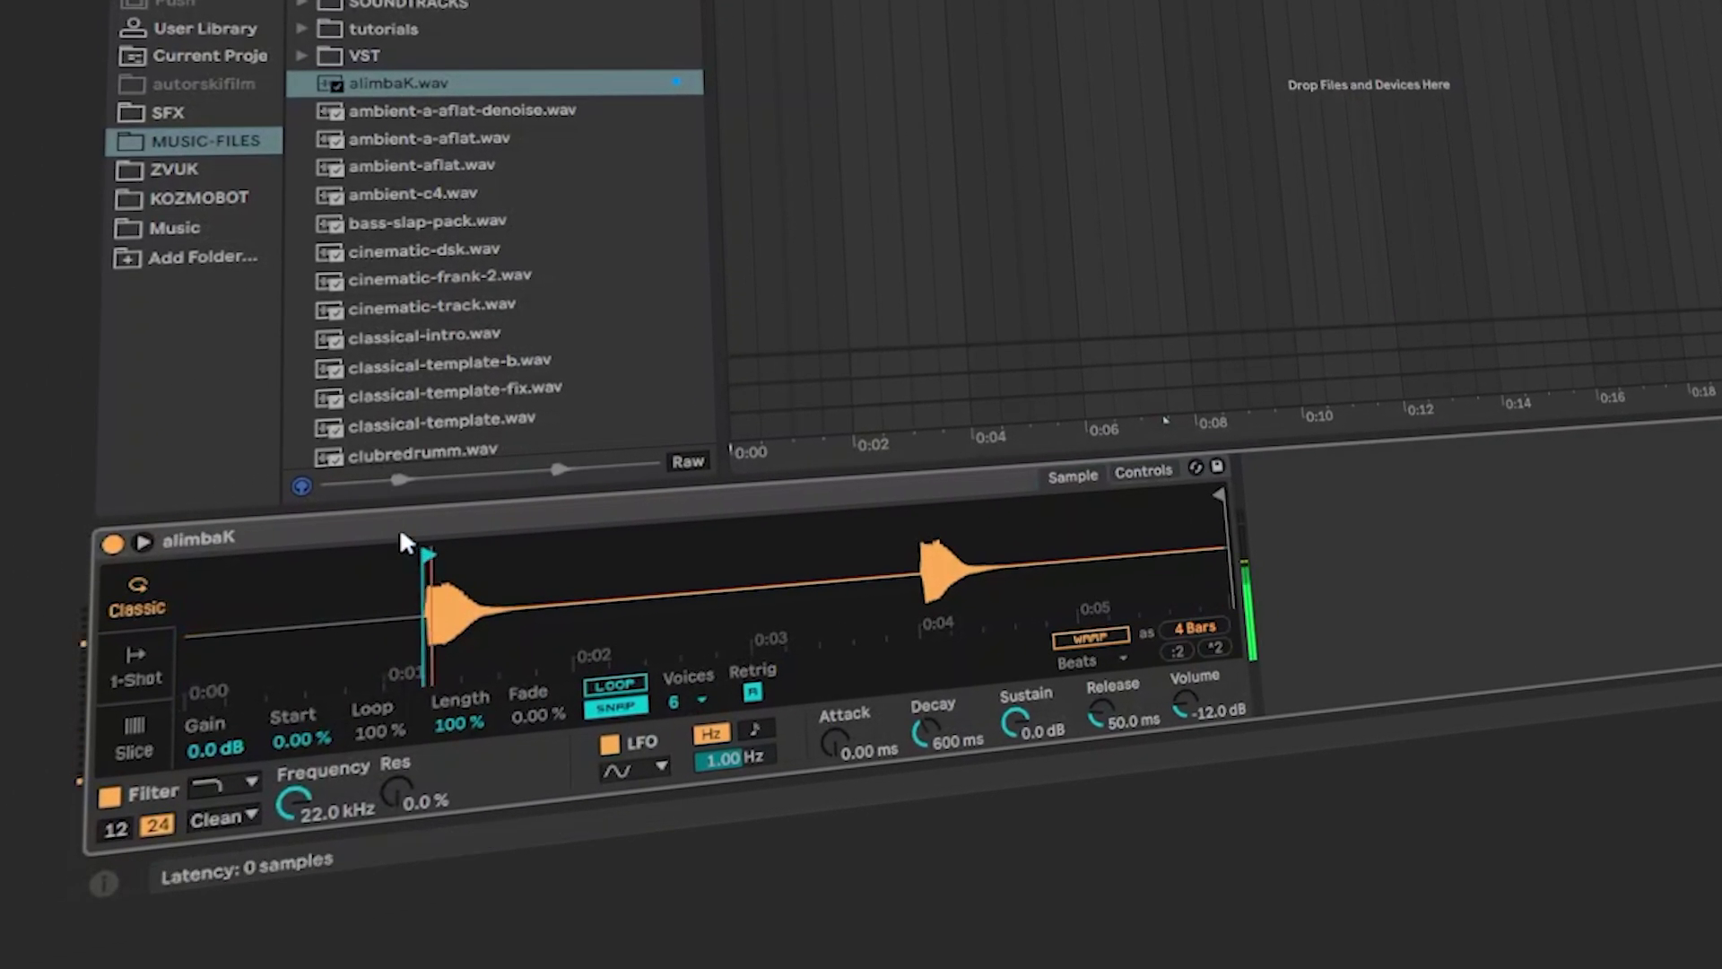
key(x)
key(x)
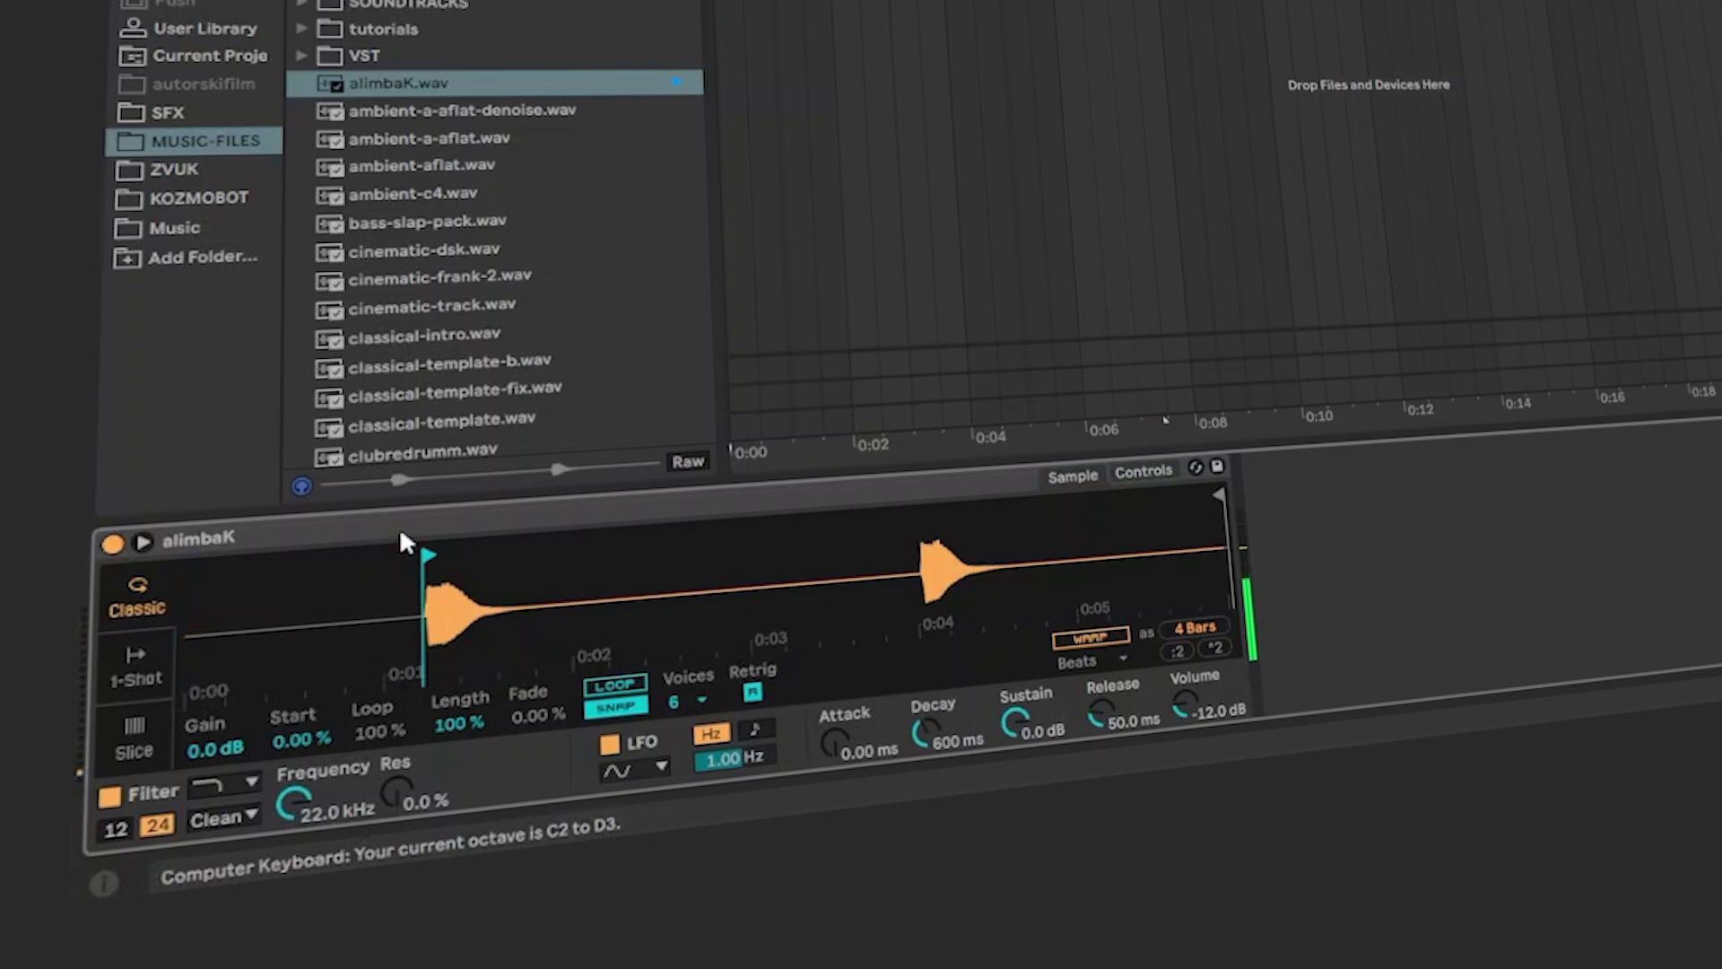
key(x)
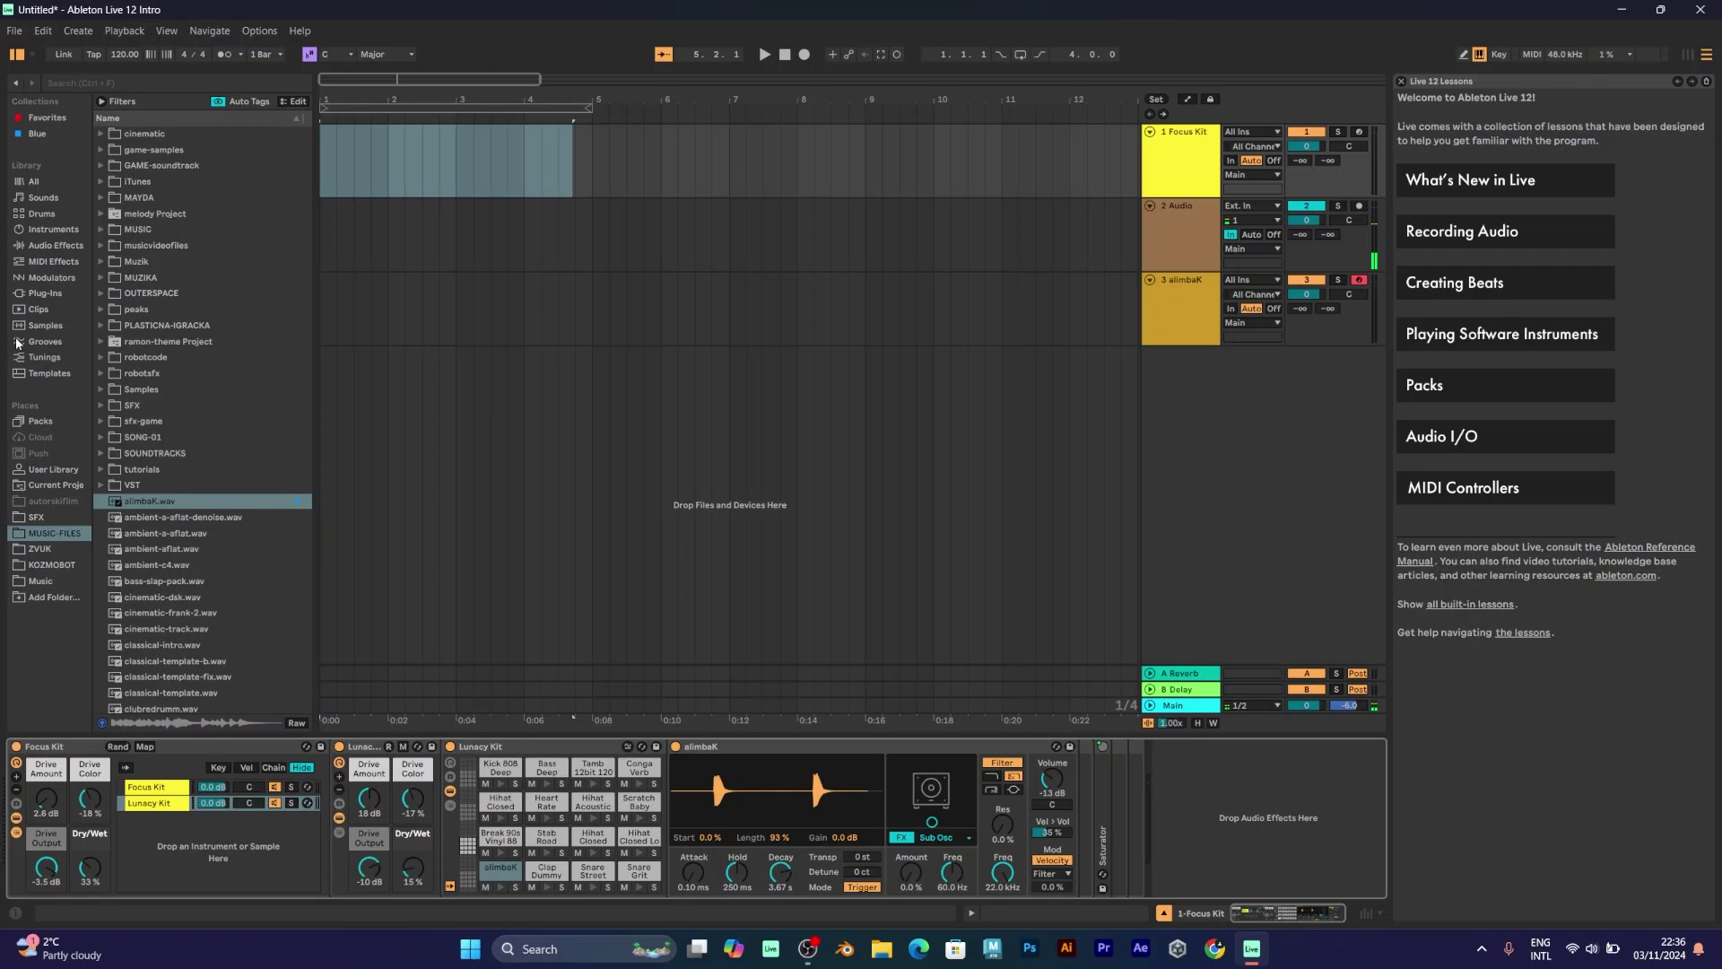
Select the Lunacy Kit chain, arm the Focus Kit track, and play the drum pads at C3–D4.
click(36, 235)
click(155, 625)
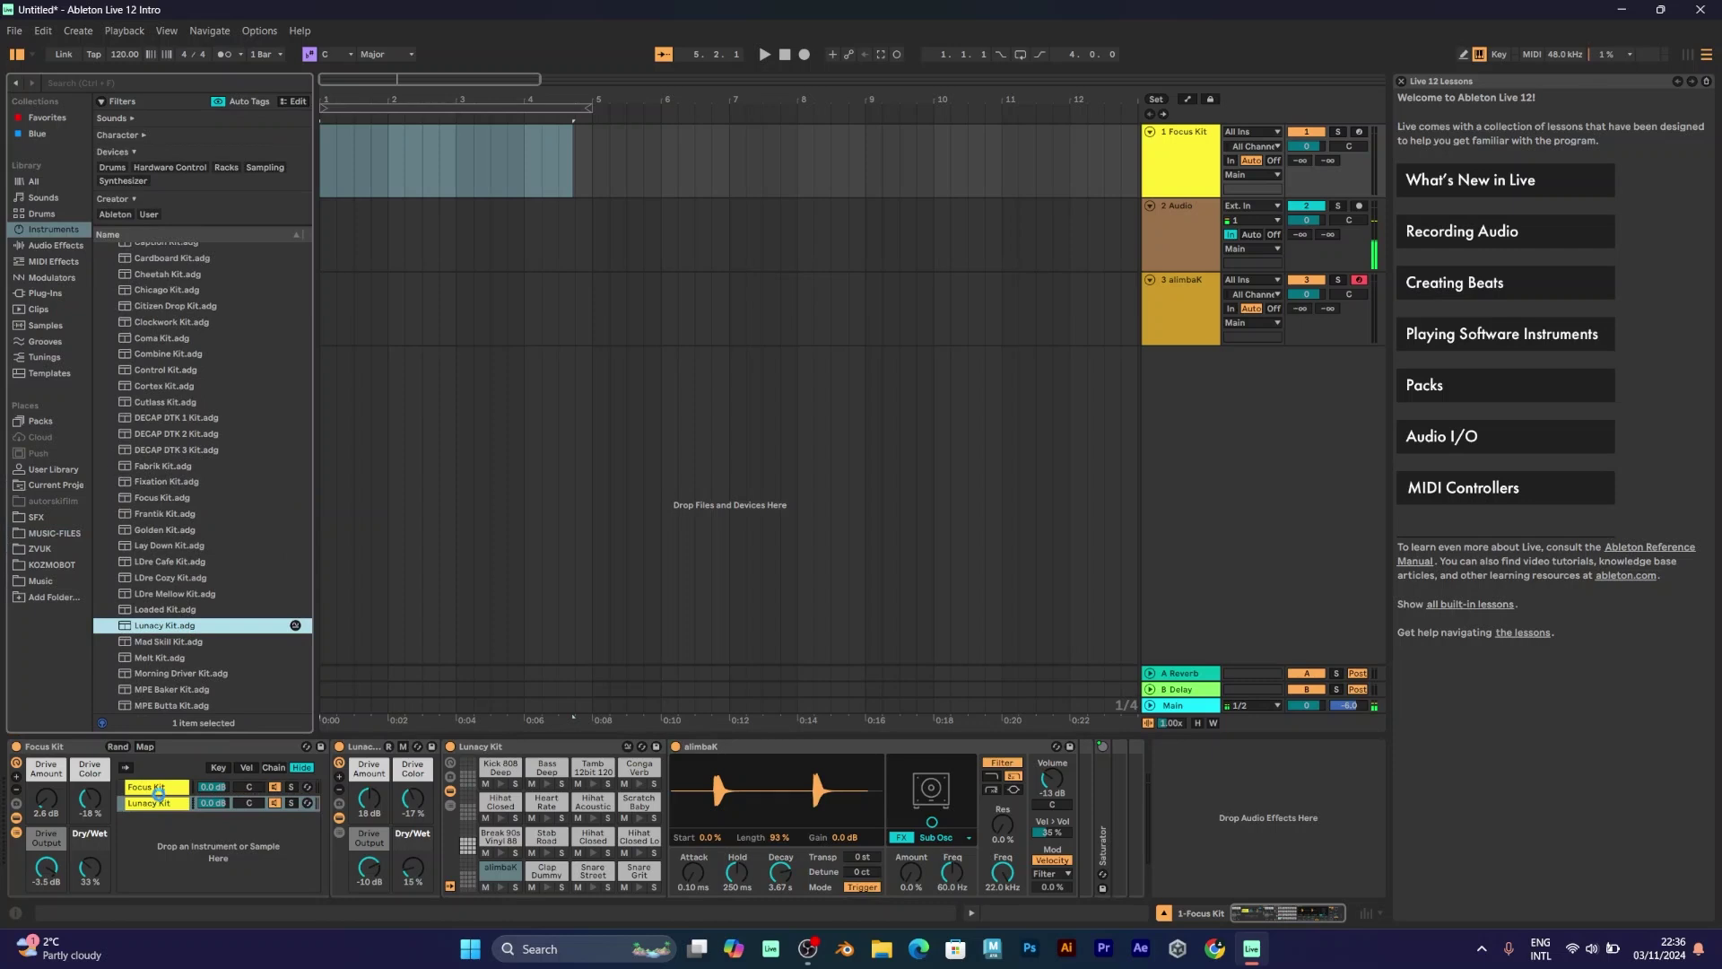
click(168, 801)
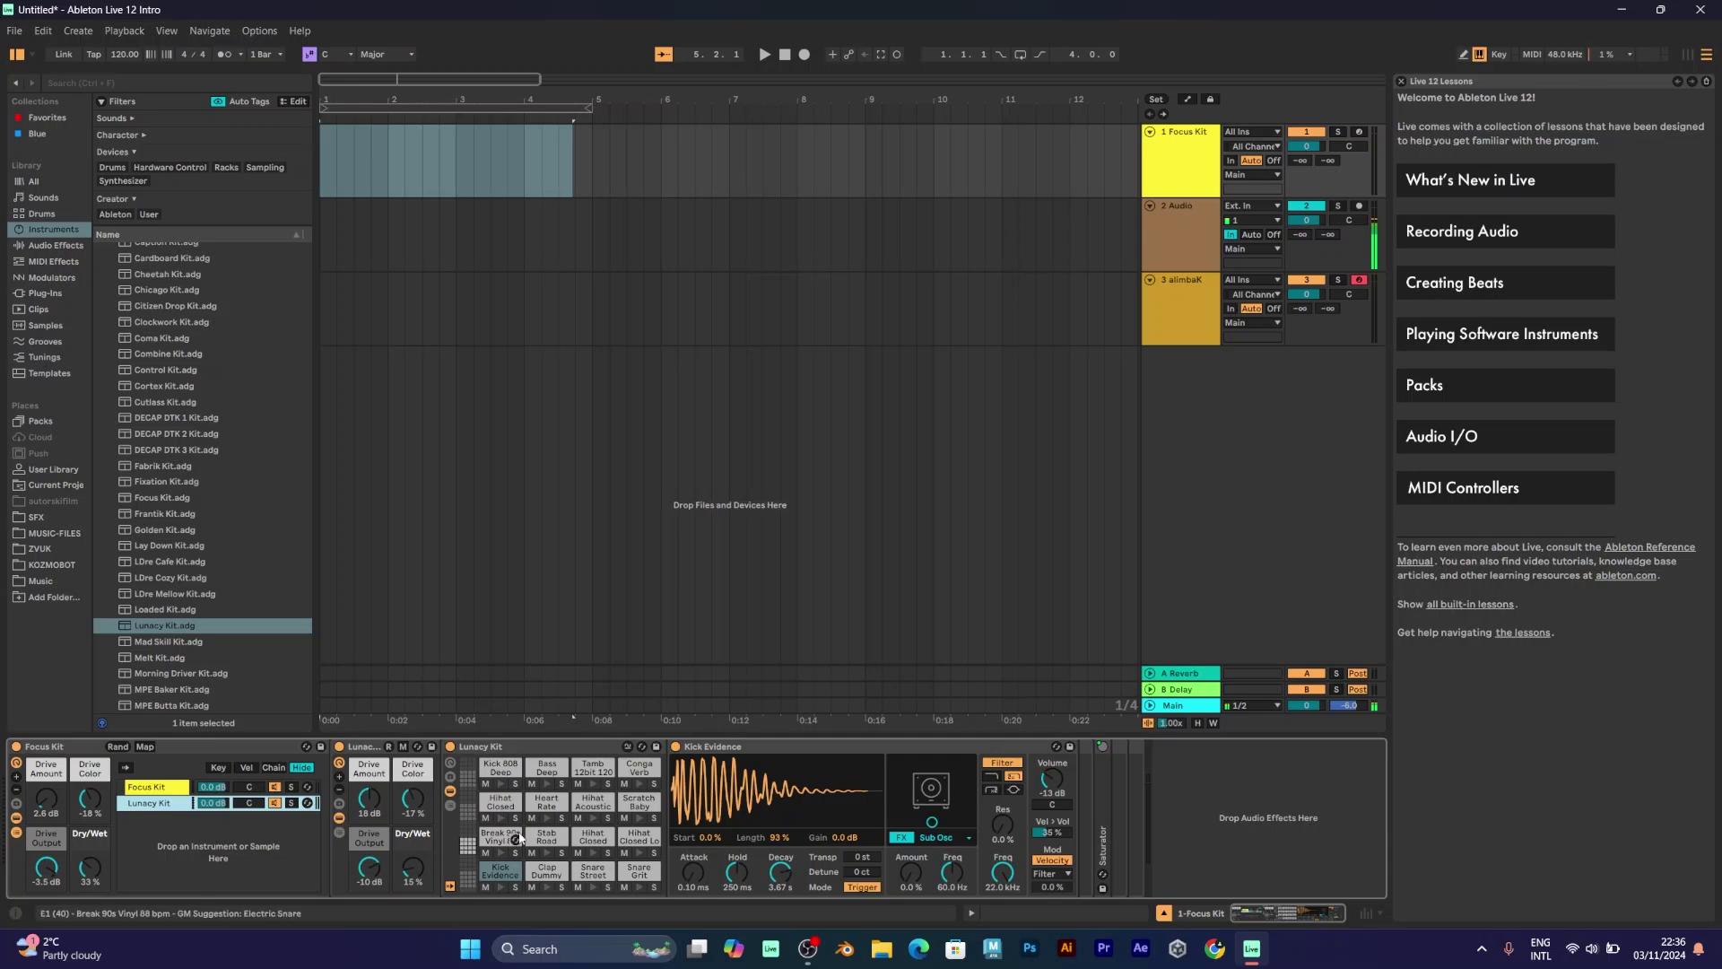
key(z)
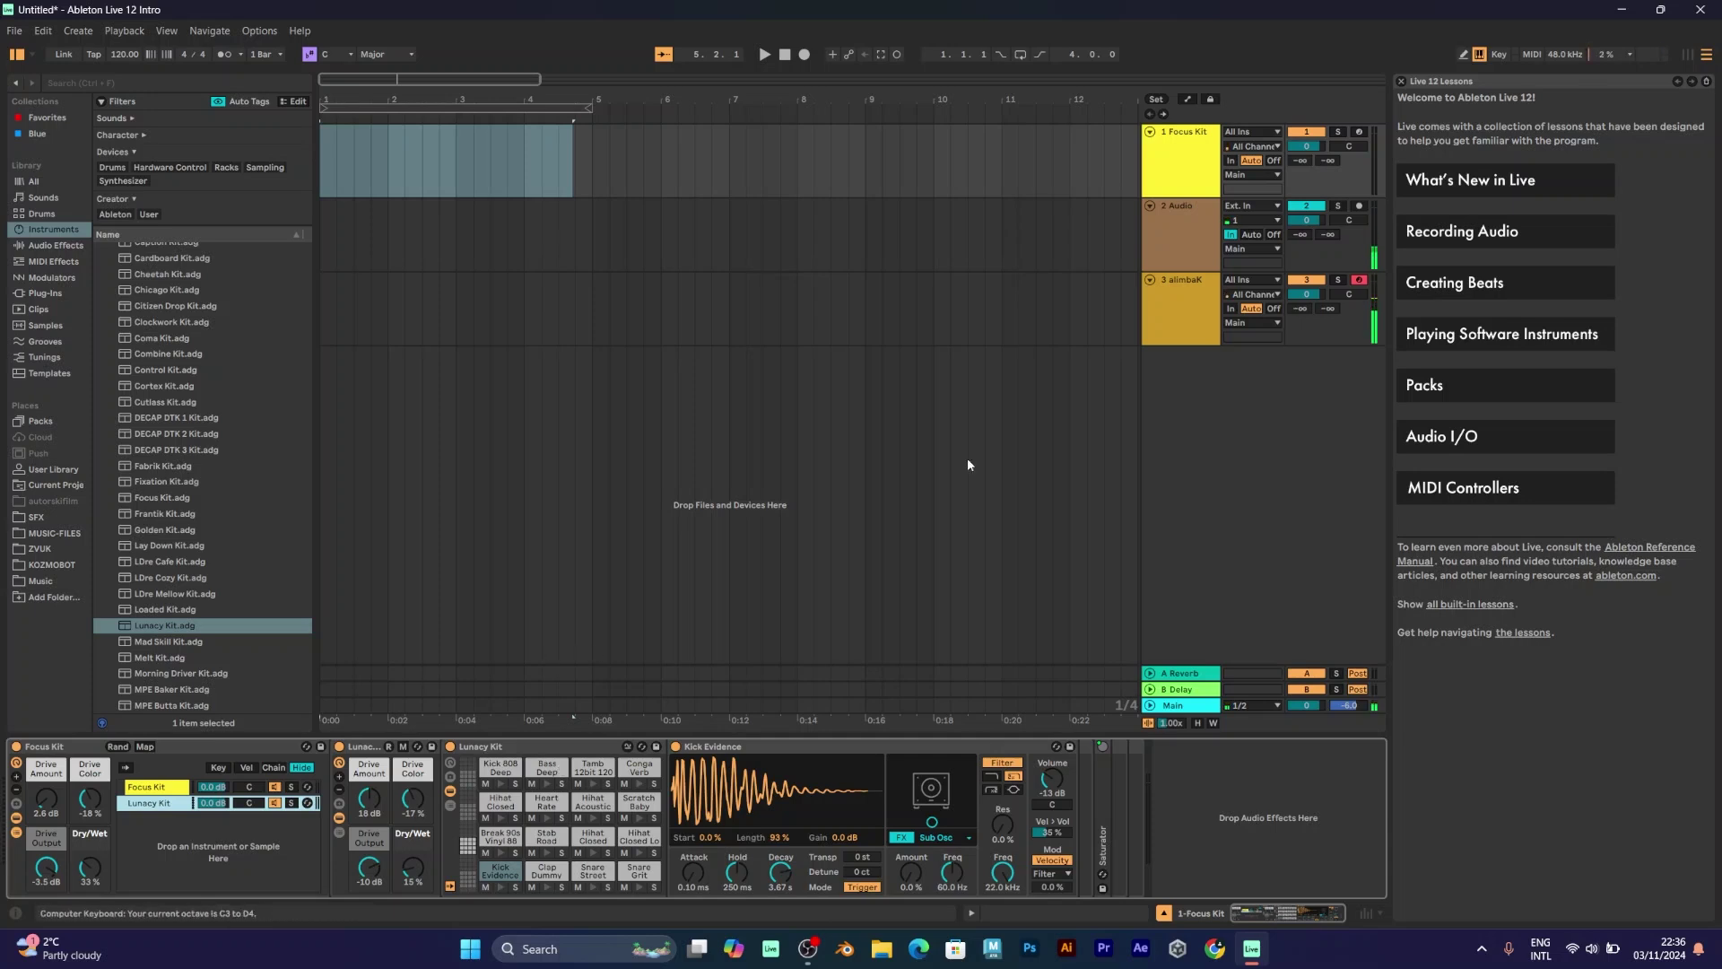
click(1359, 134)
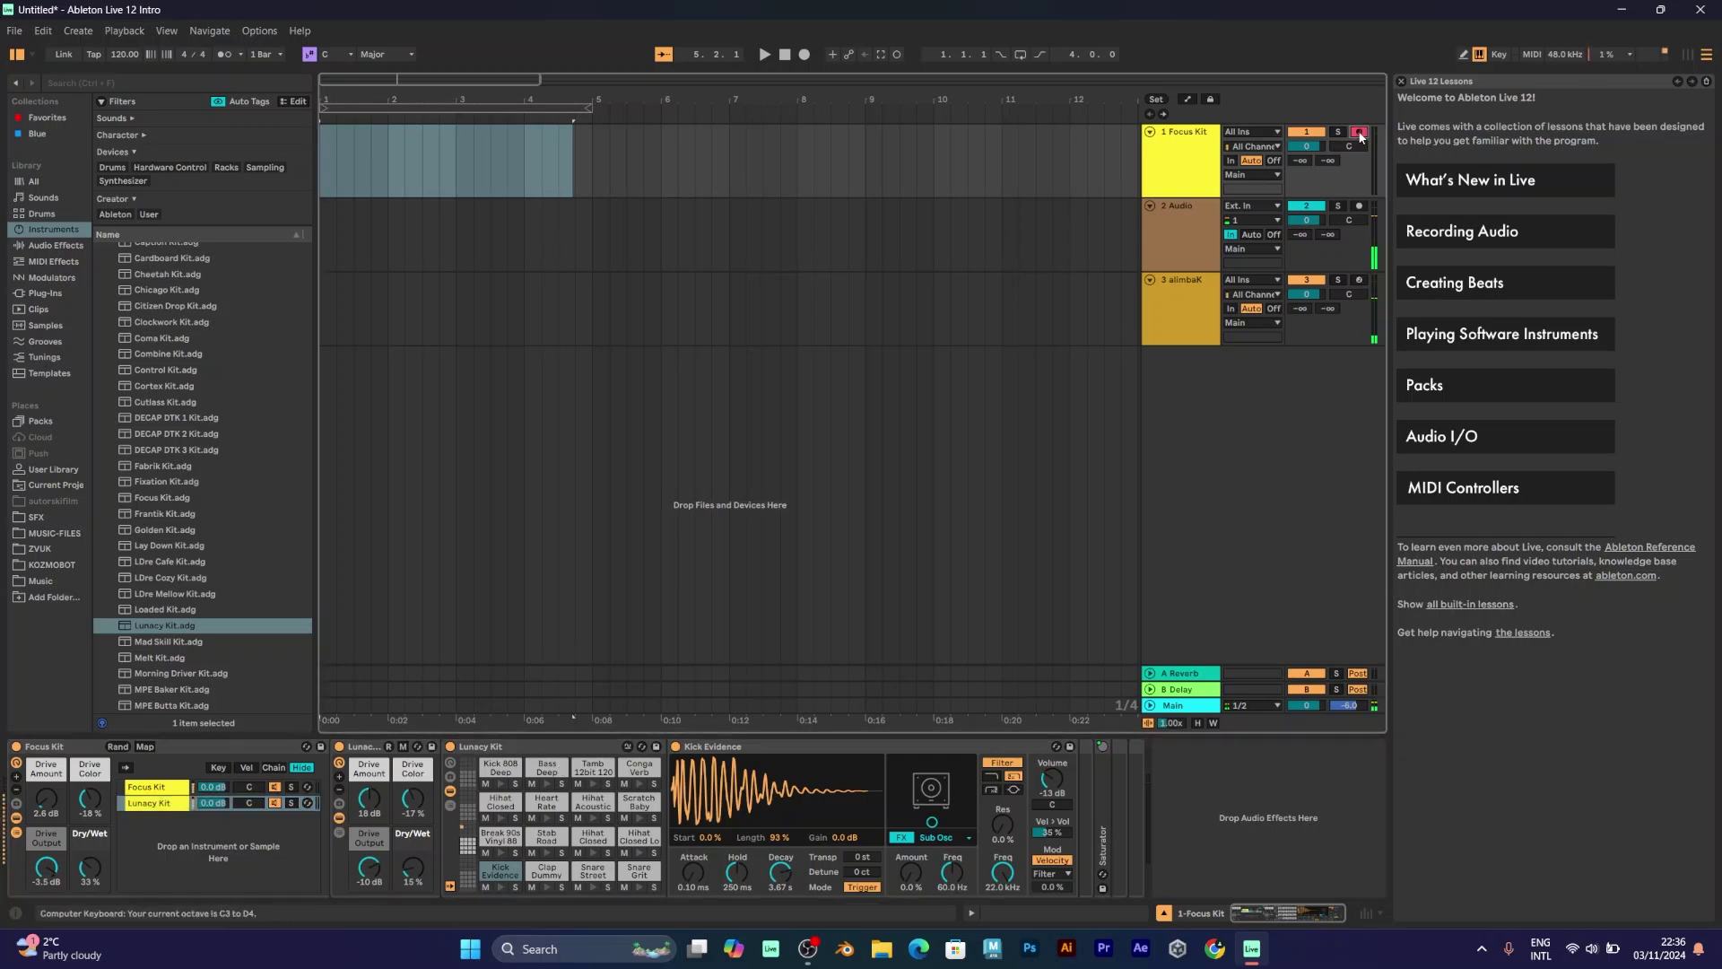
key(a)
key(z)
key(a)
key(z)
key(a)
key(a)
key(a)
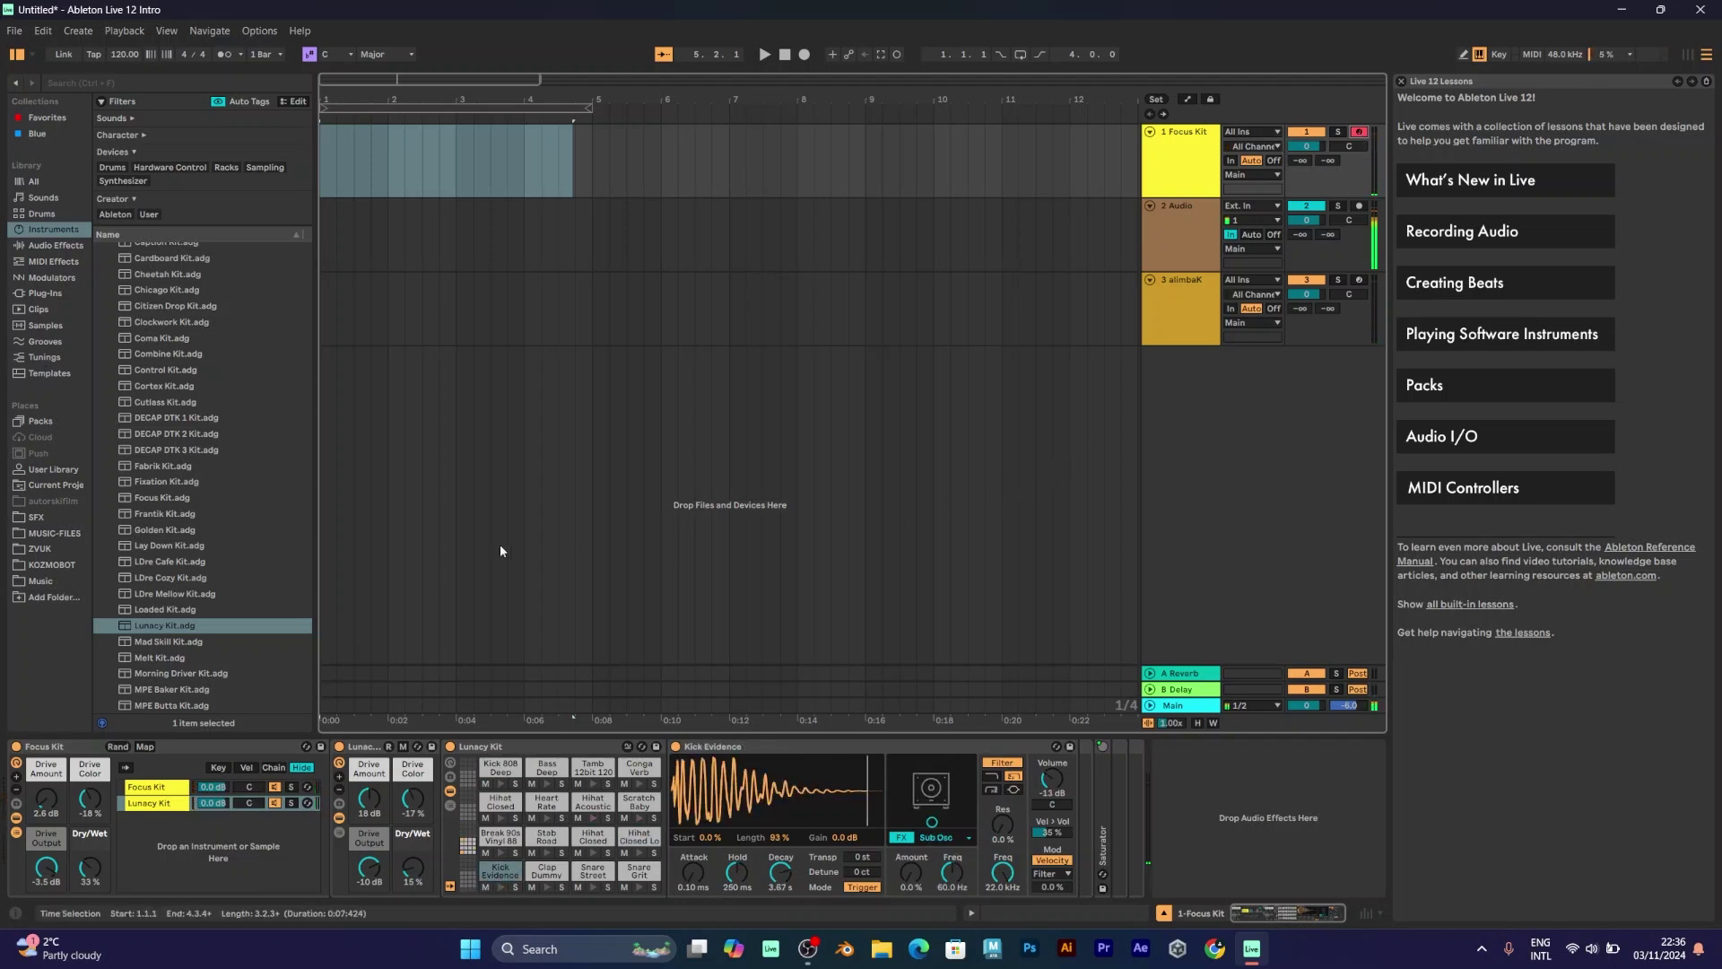
Drag Sticks Kit.adg into the rack's chain list as a third chain.
scroll(222, 471, down, 4)
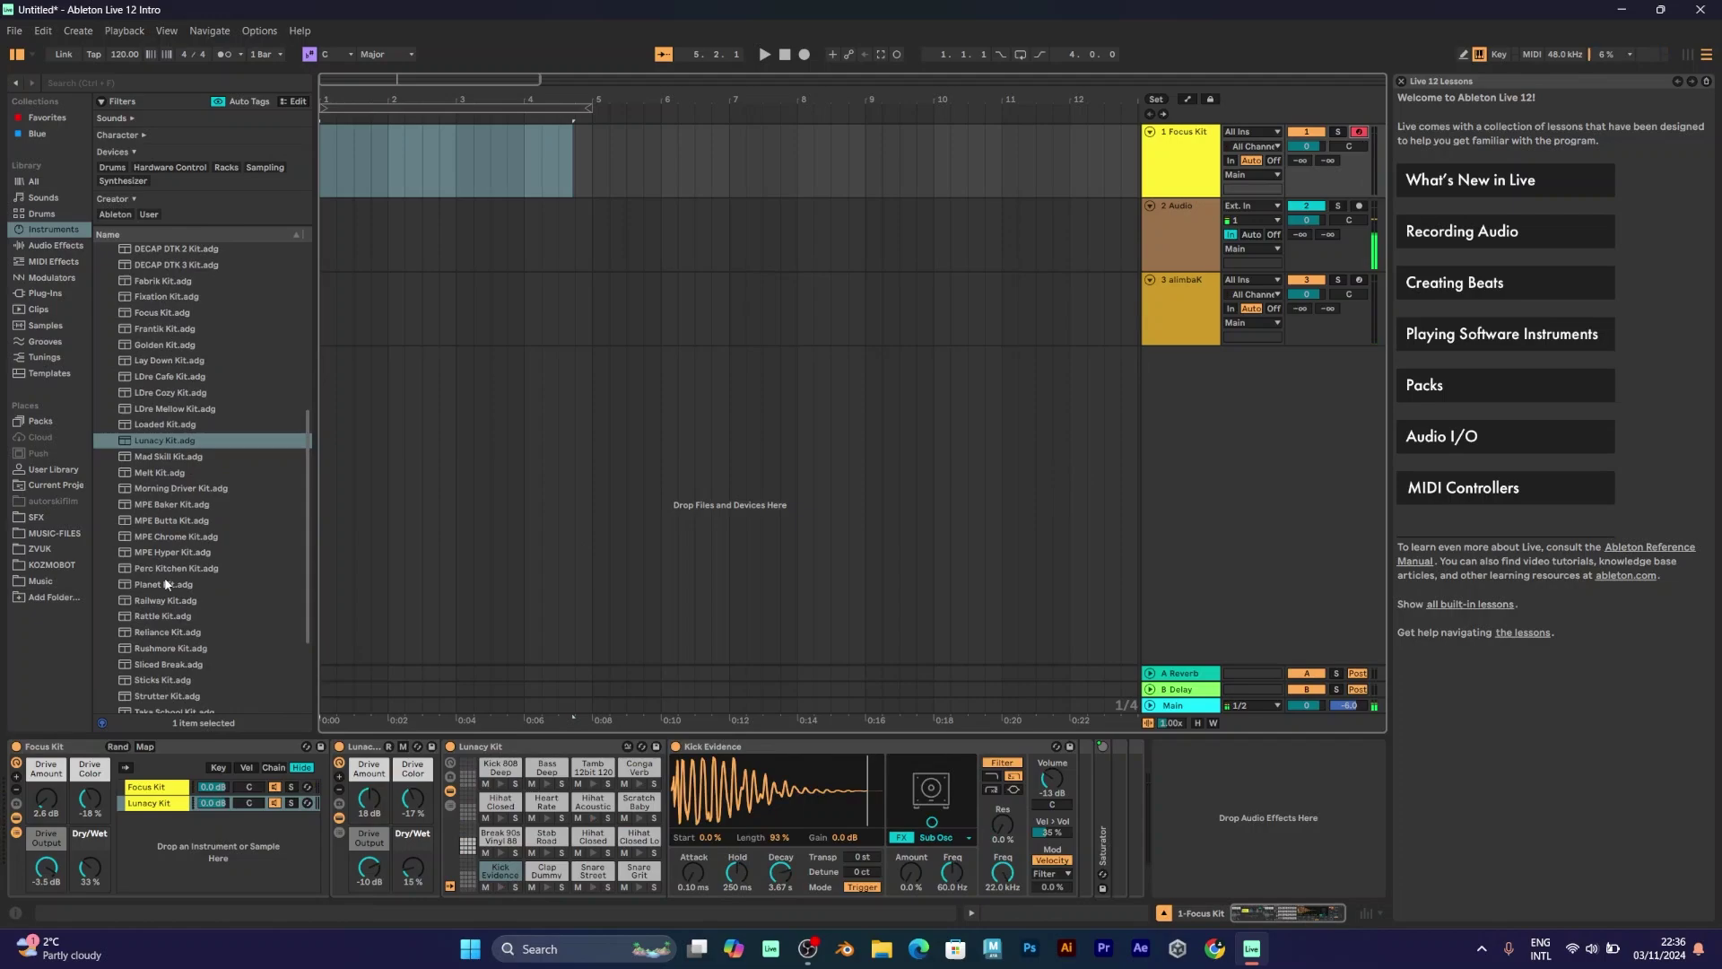
scroll(166, 584, down, 3)
drag(193, 545, 212, 827)
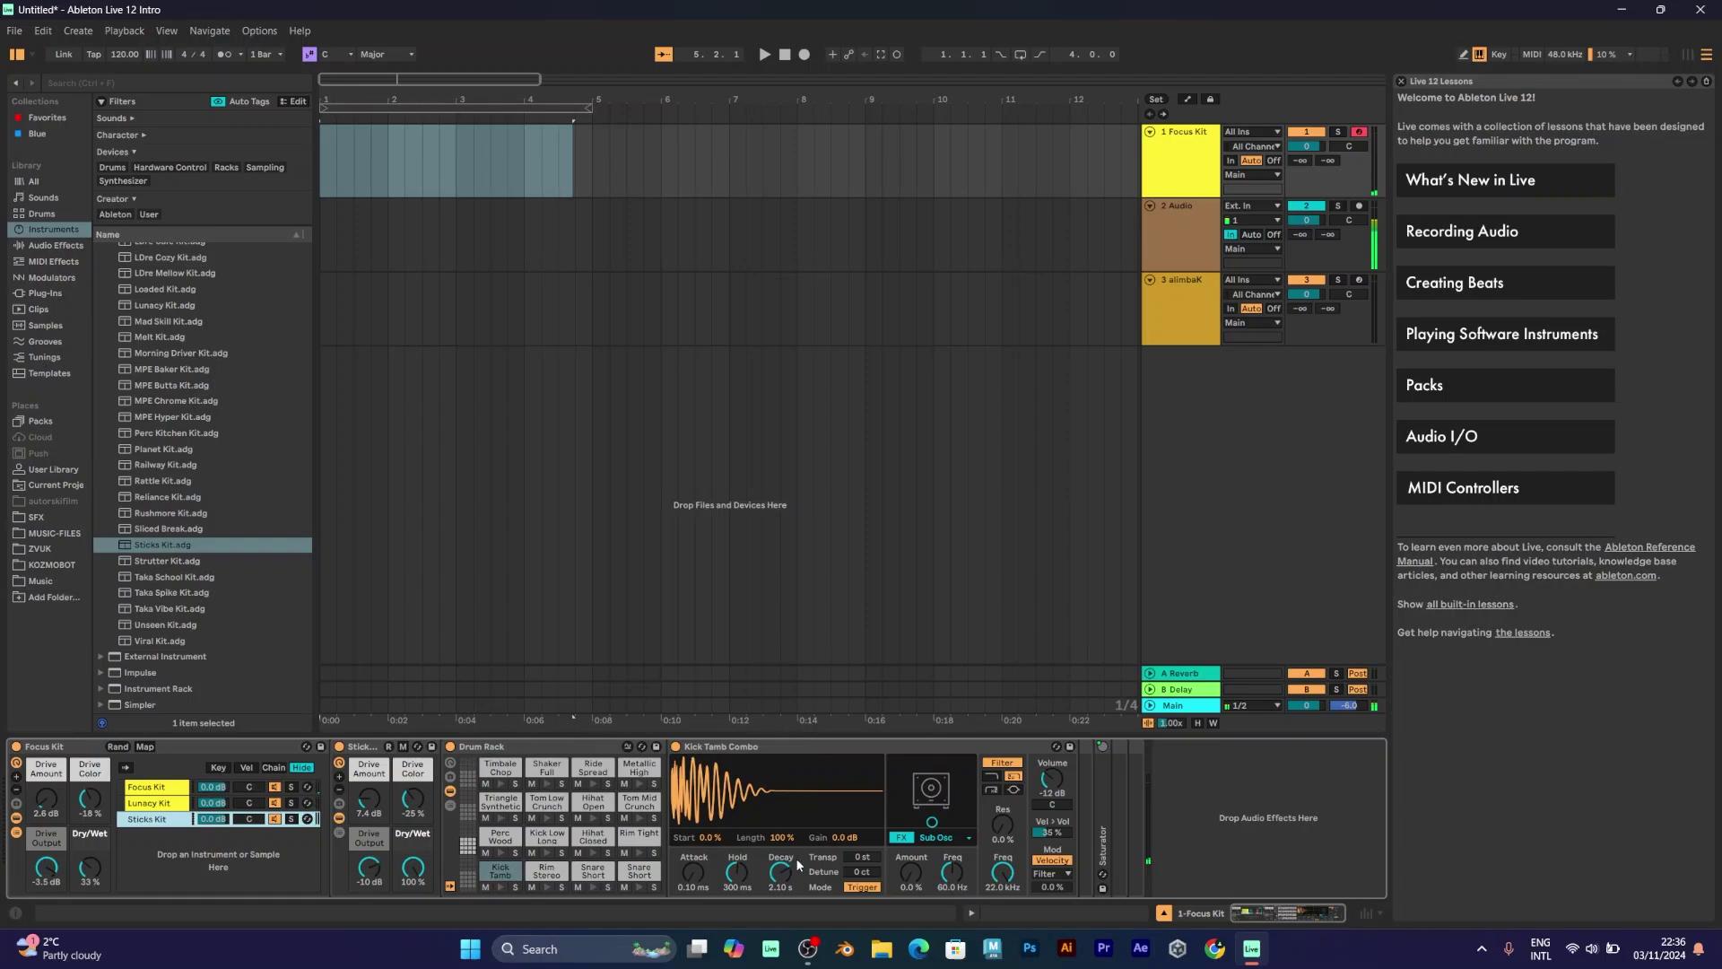
Lengthen the sampler's attack slightly and shorten its hold time.
drag(705, 874, 705, 865)
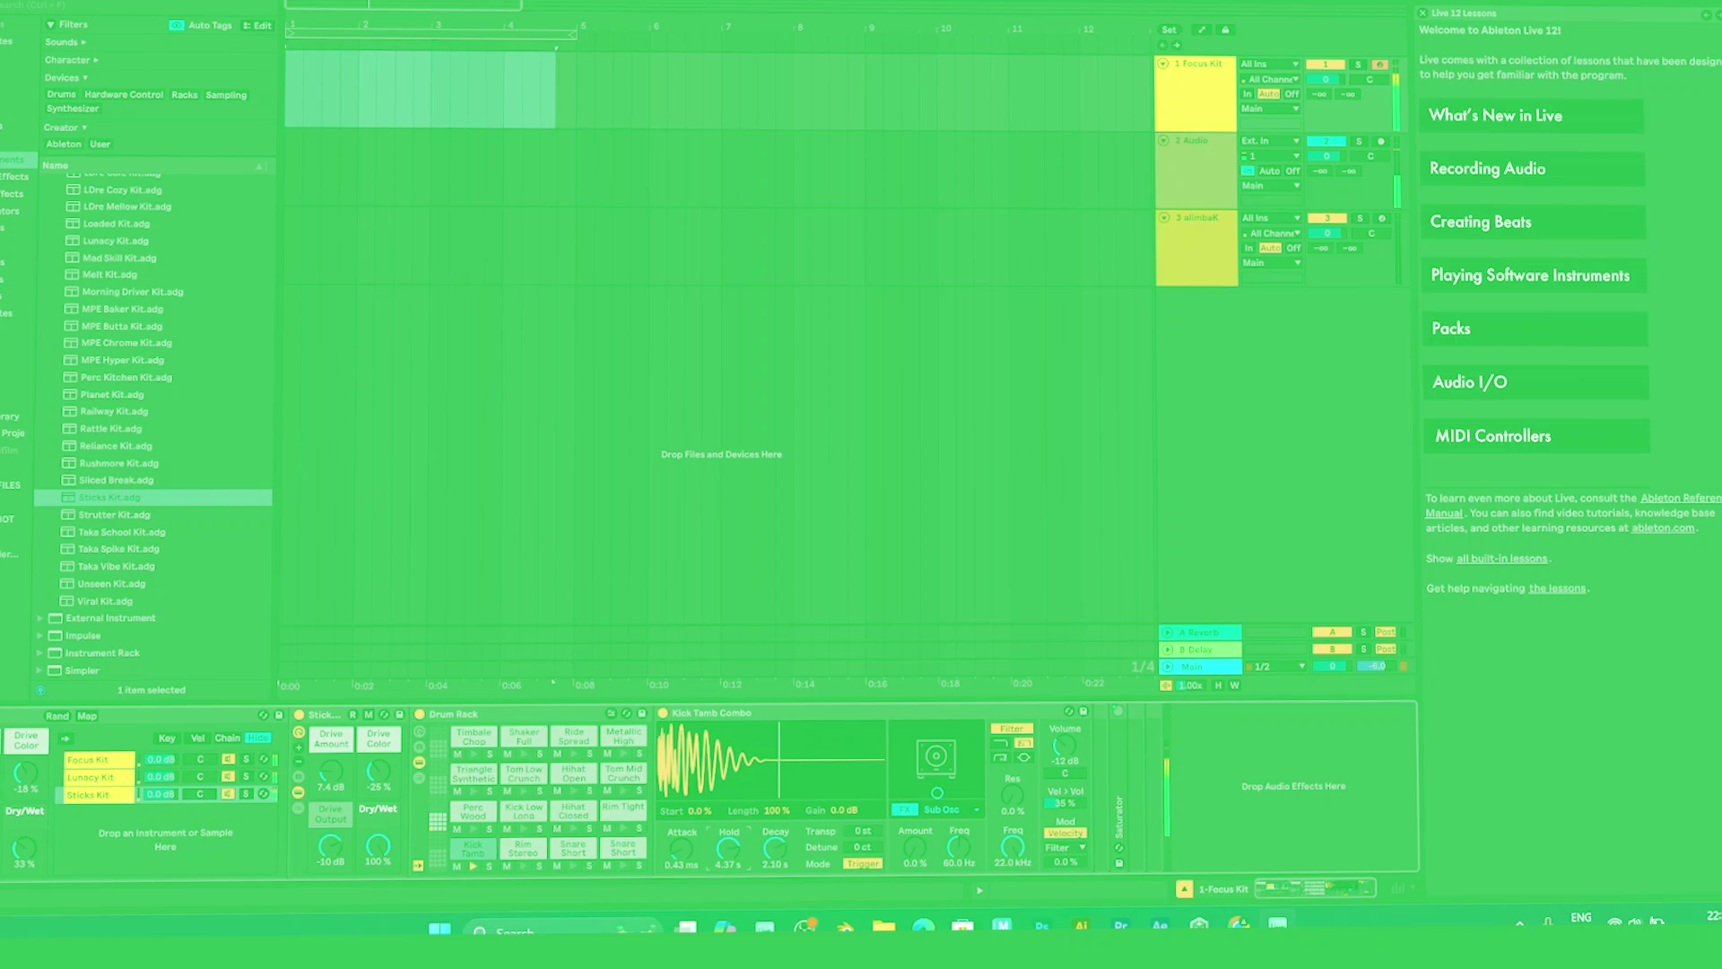
drag(724, 839, 724, 866)
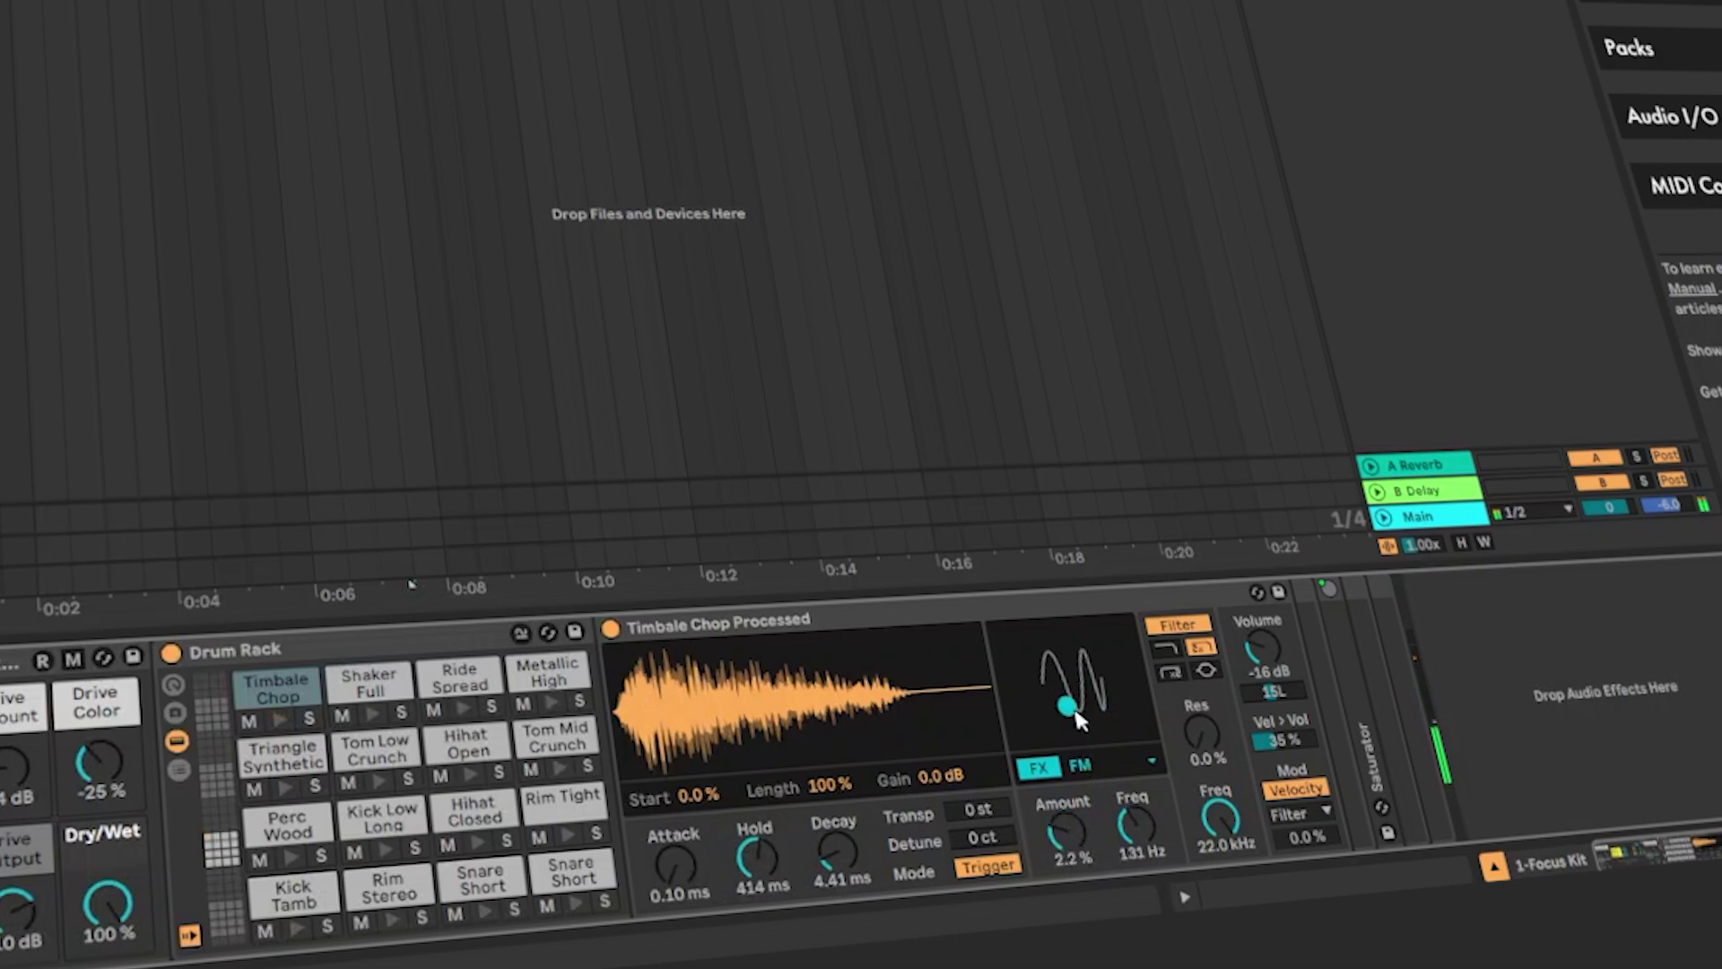
Switch Timbale Chop's effect to Loop with 50 % offset, 54.6 ms length and lower cutoff.
click(1081, 768)
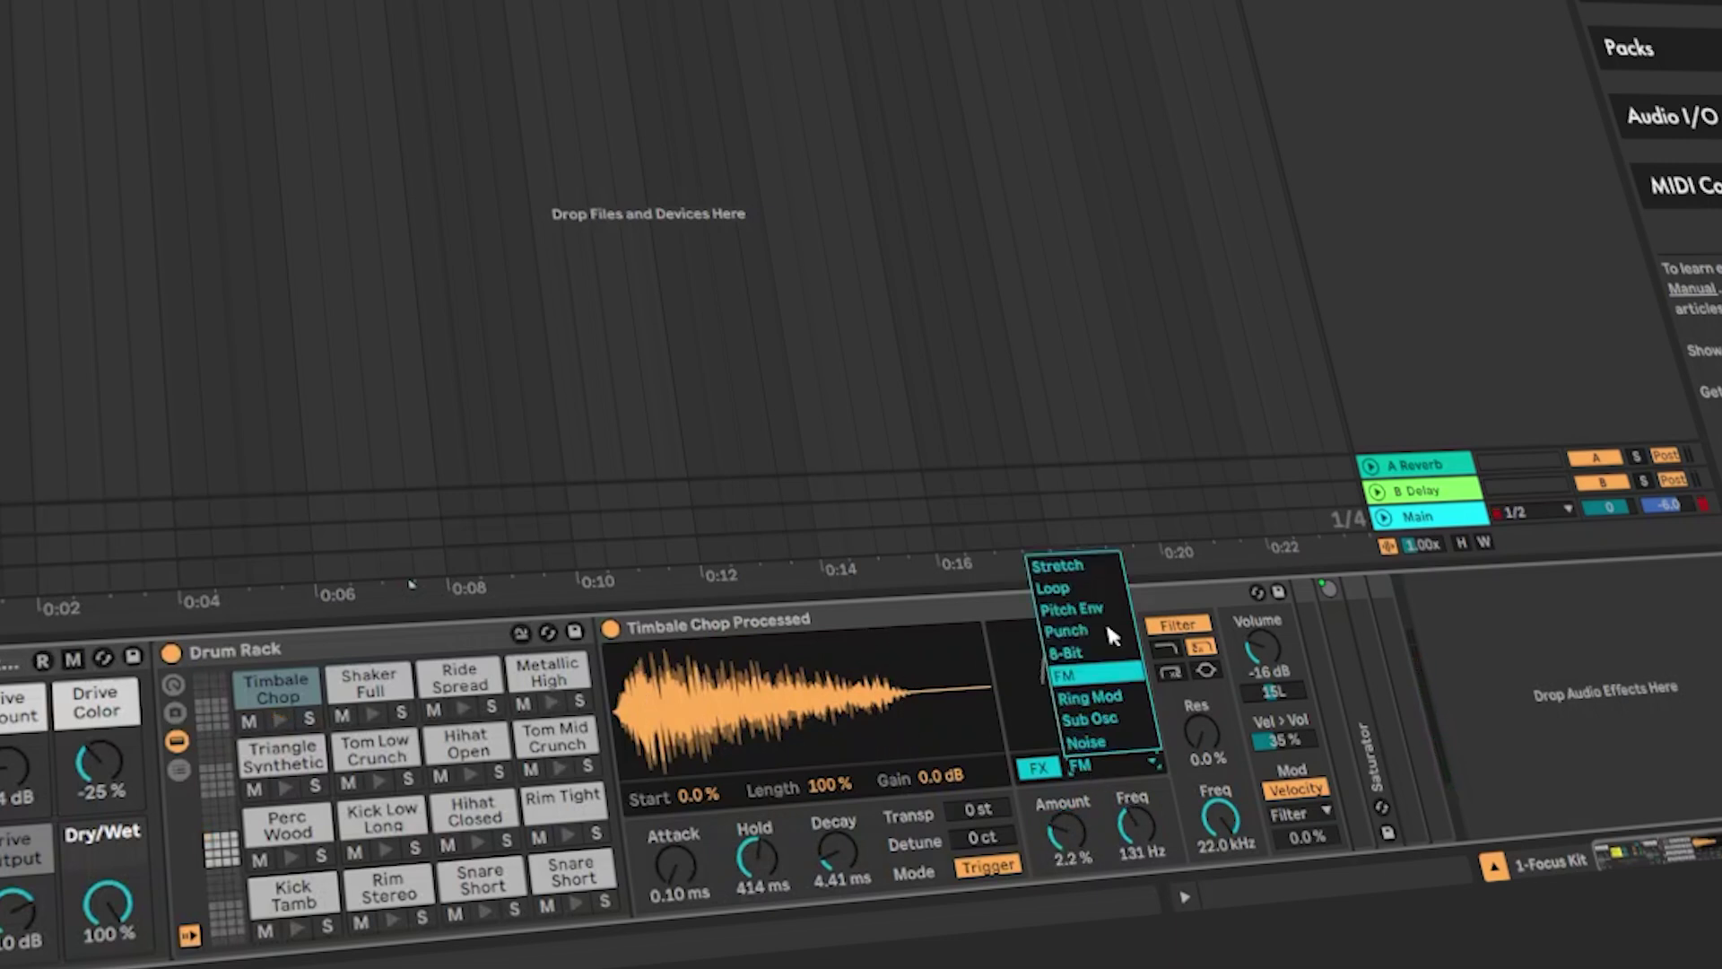
click(1079, 588)
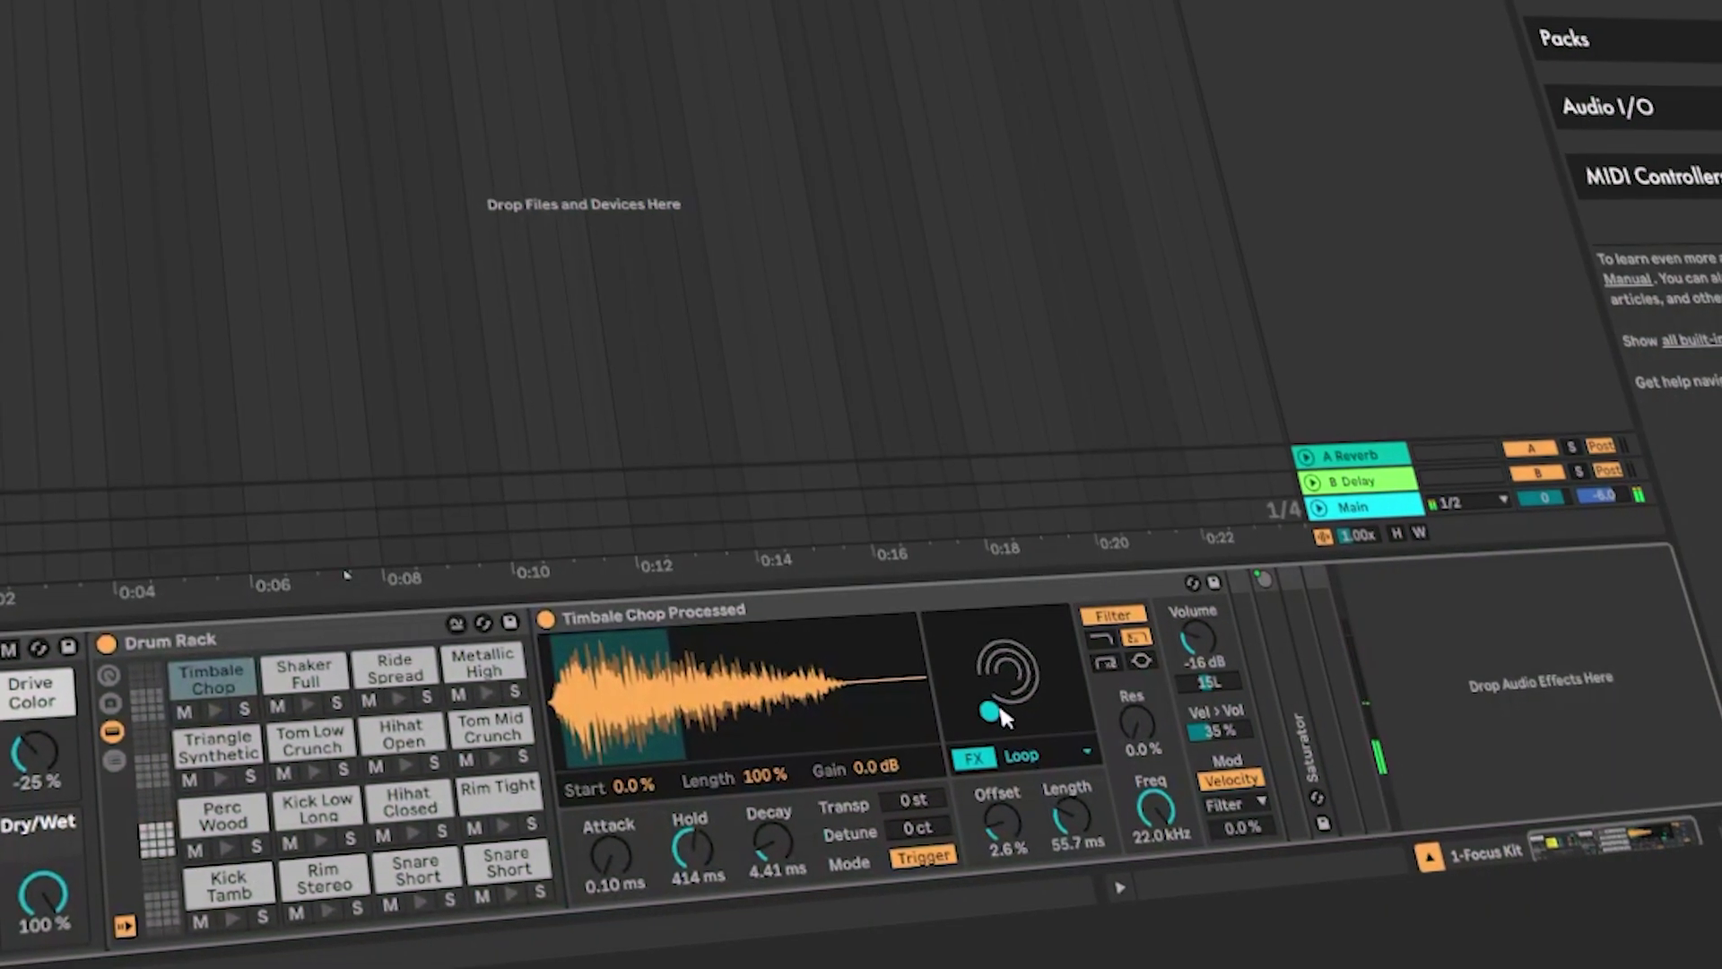
drag(1002, 713, 888, 645)
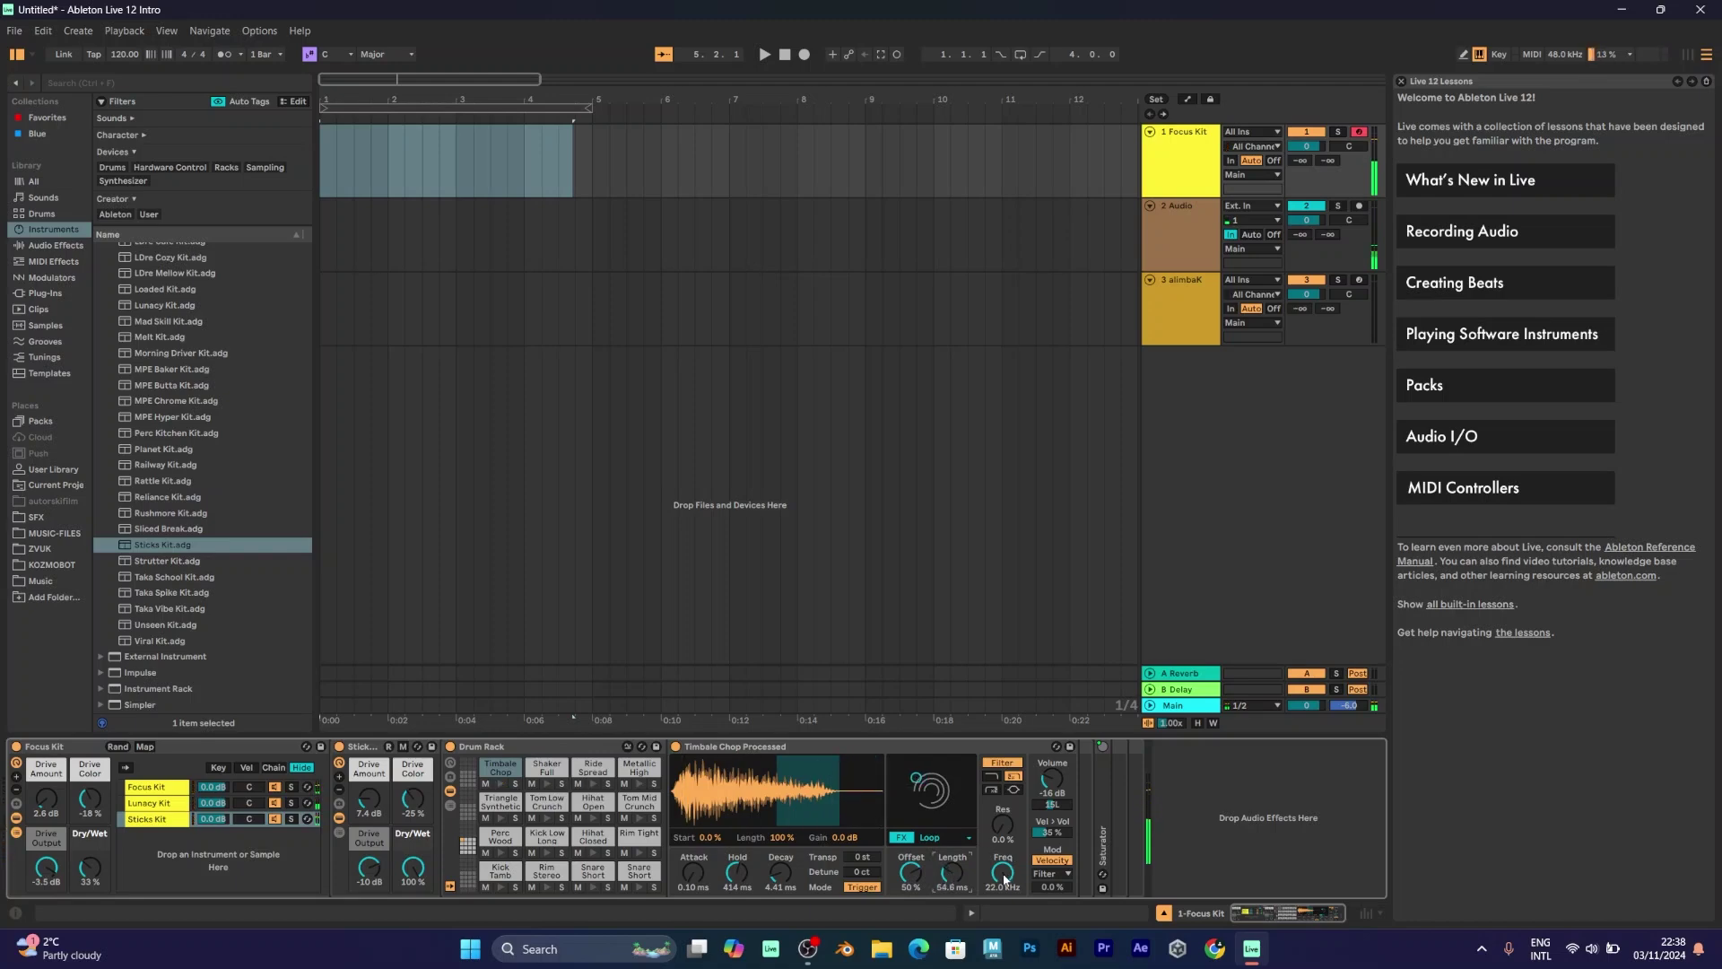
drag(1004, 873, 1004, 928)
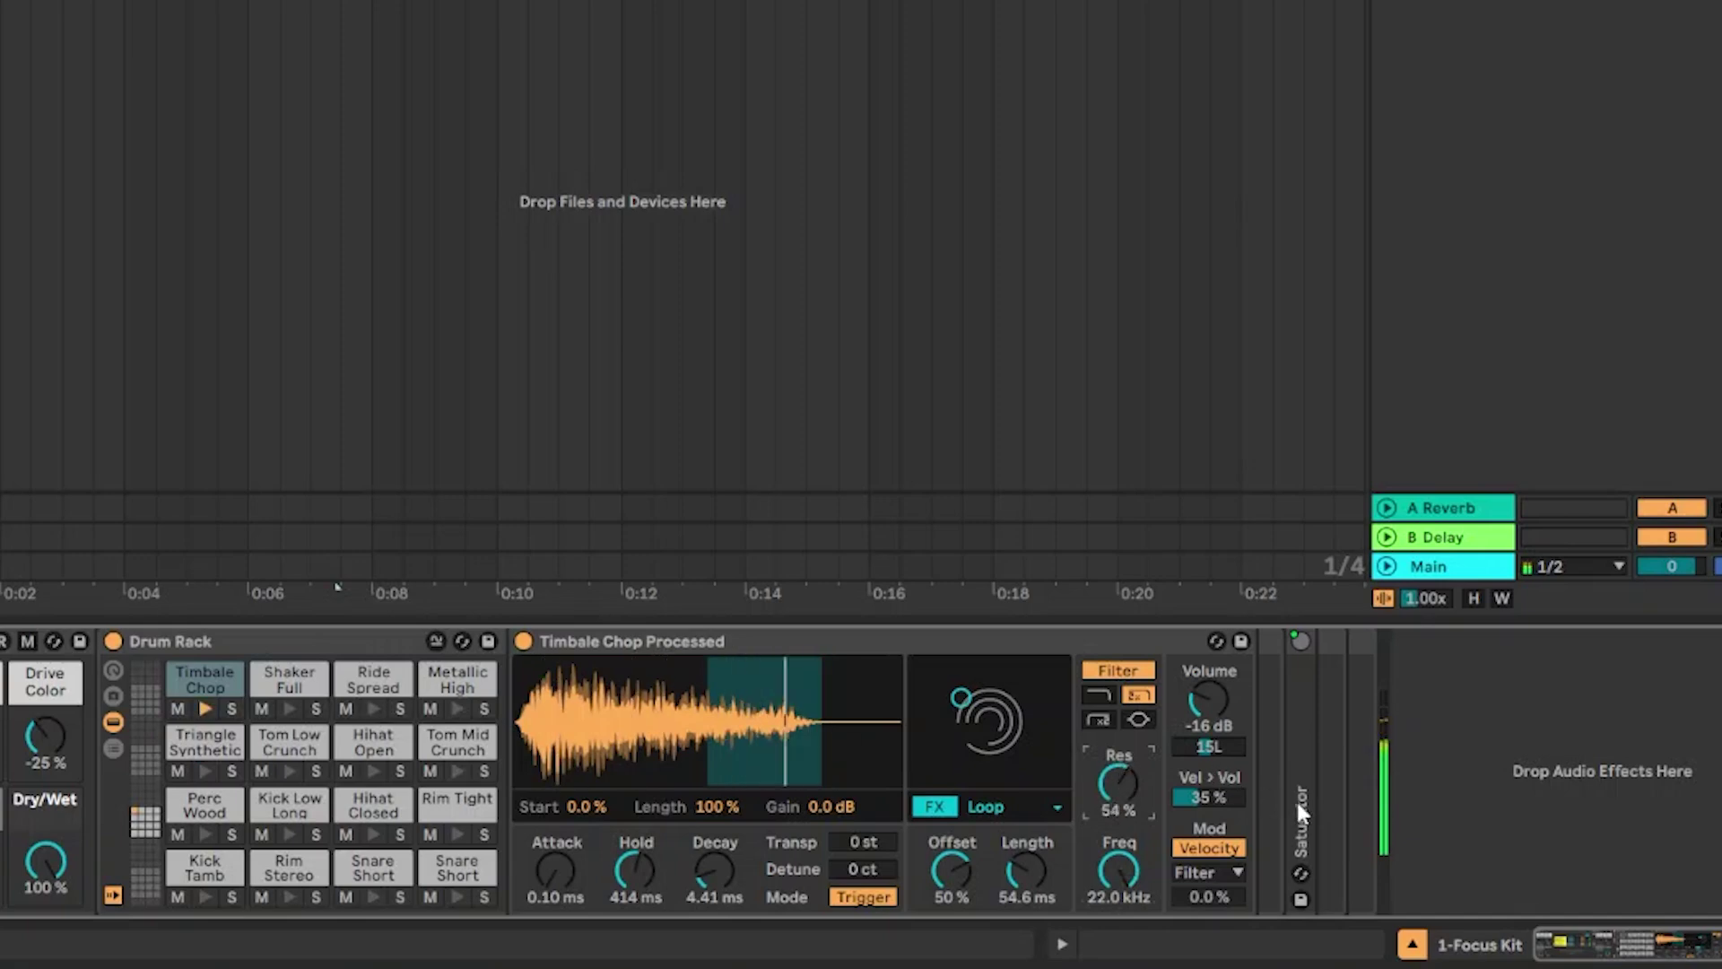
Undo the recent changes to the drum devices.
key(ctrl+z)
key(ctrl+z)
key(ctrl+z)
key(ctrl+z)
key(Delete)
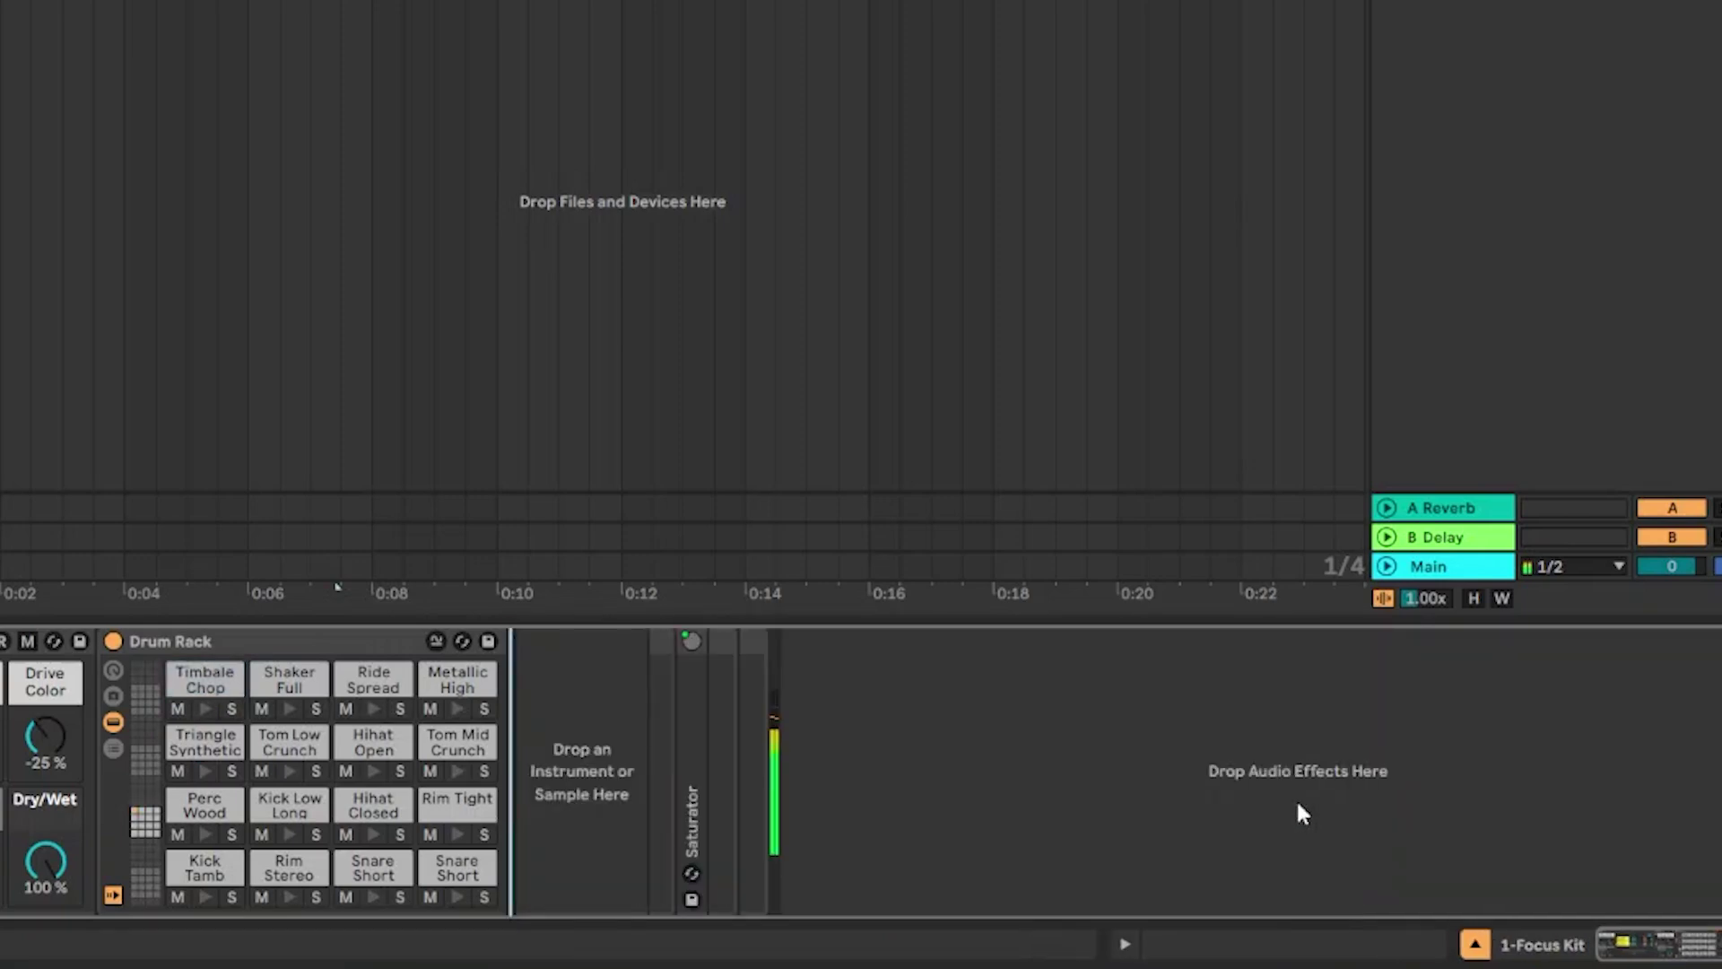
key(ctrl+z)
key(Delete)
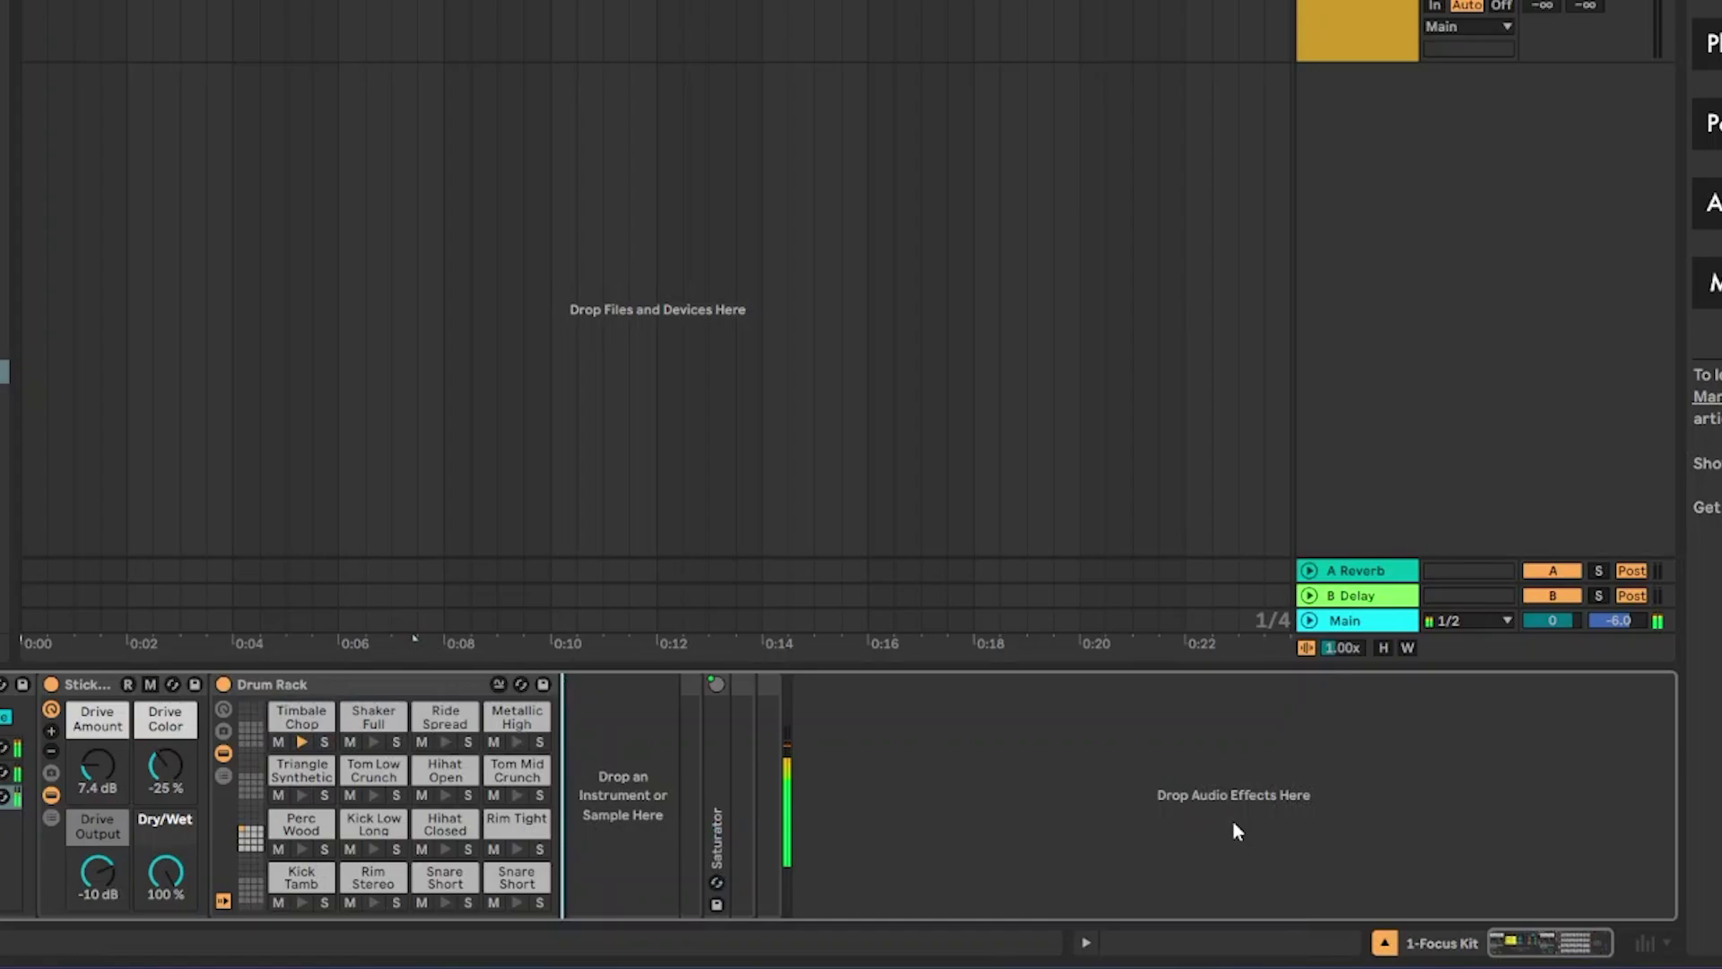
key(ctrl+z)
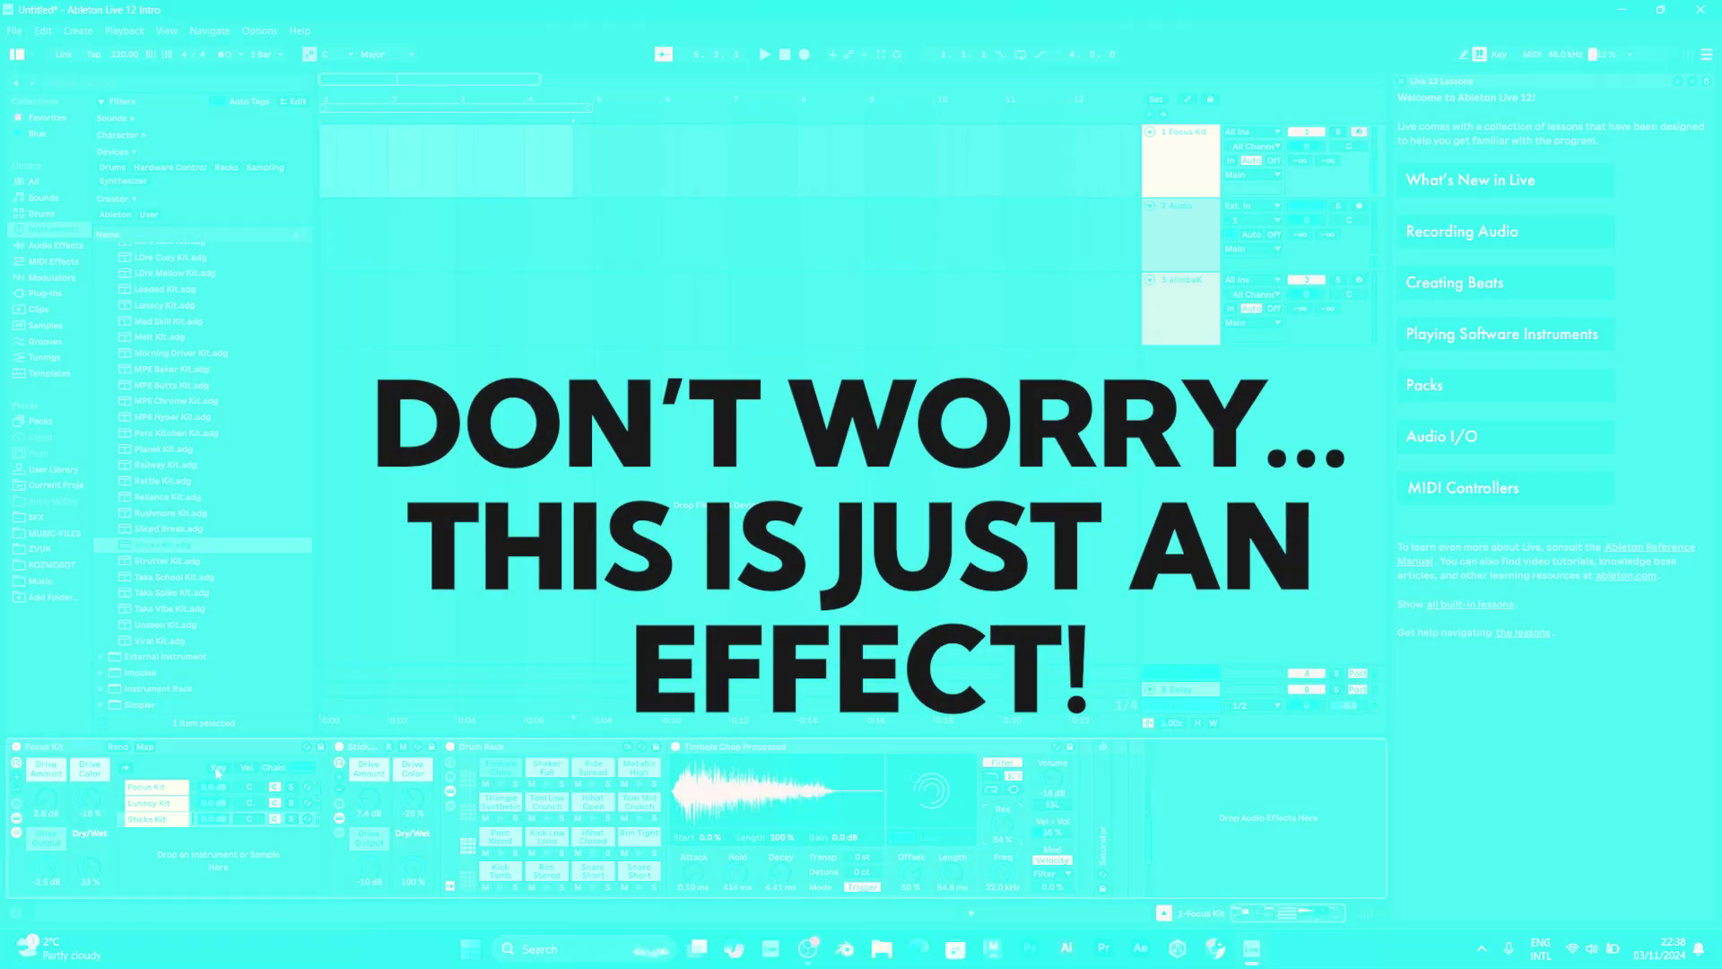
Show the rack's key zones and select the Focus Kit chain.
click(218, 768)
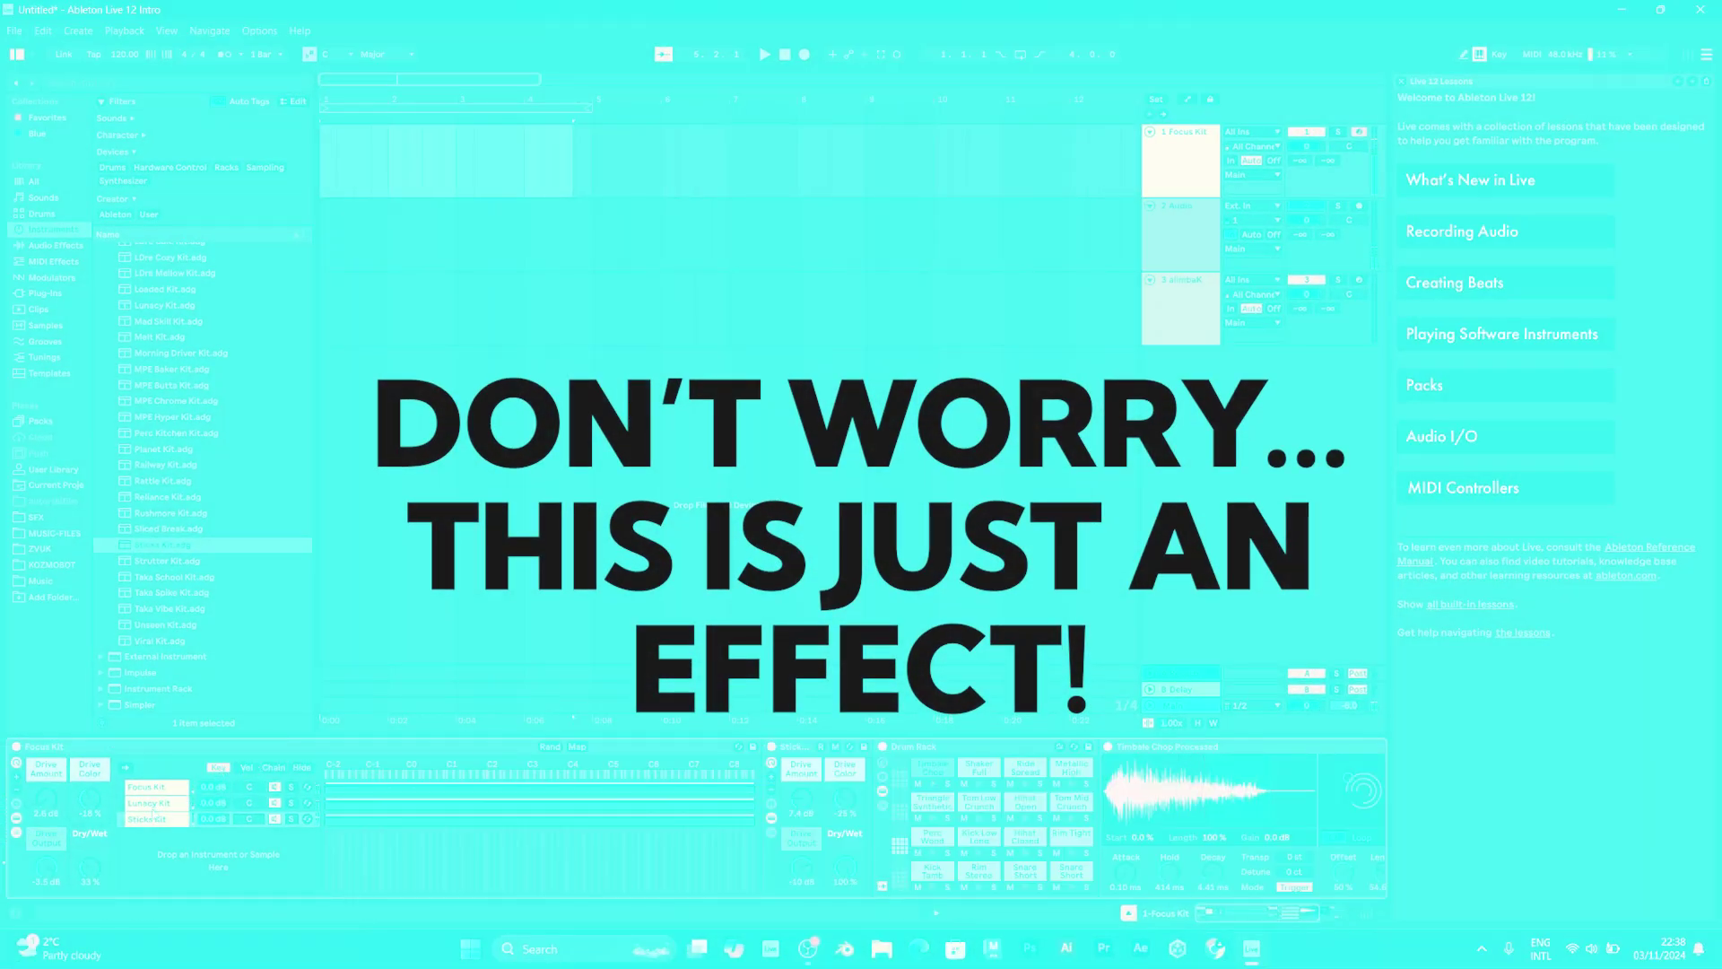
click(152, 804)
click(151, 787)
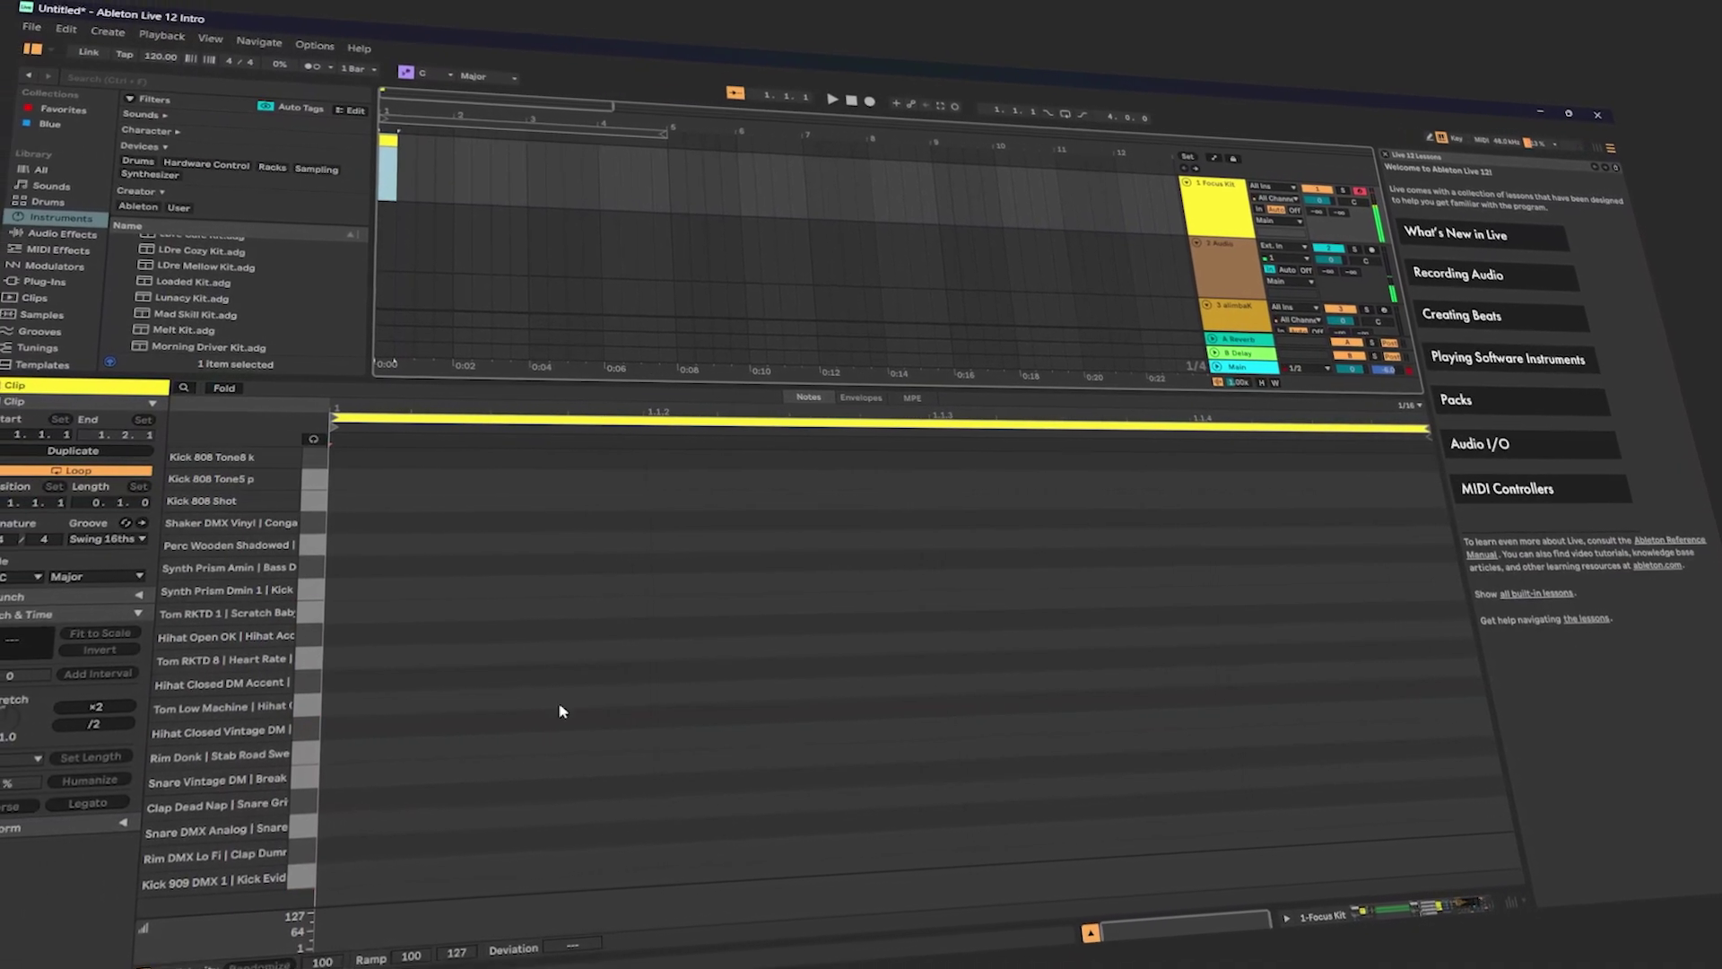
Set Kick Evidence's velocity modulation target to Hold, after trying FX 2 and Attack.
key(shift+Tab)
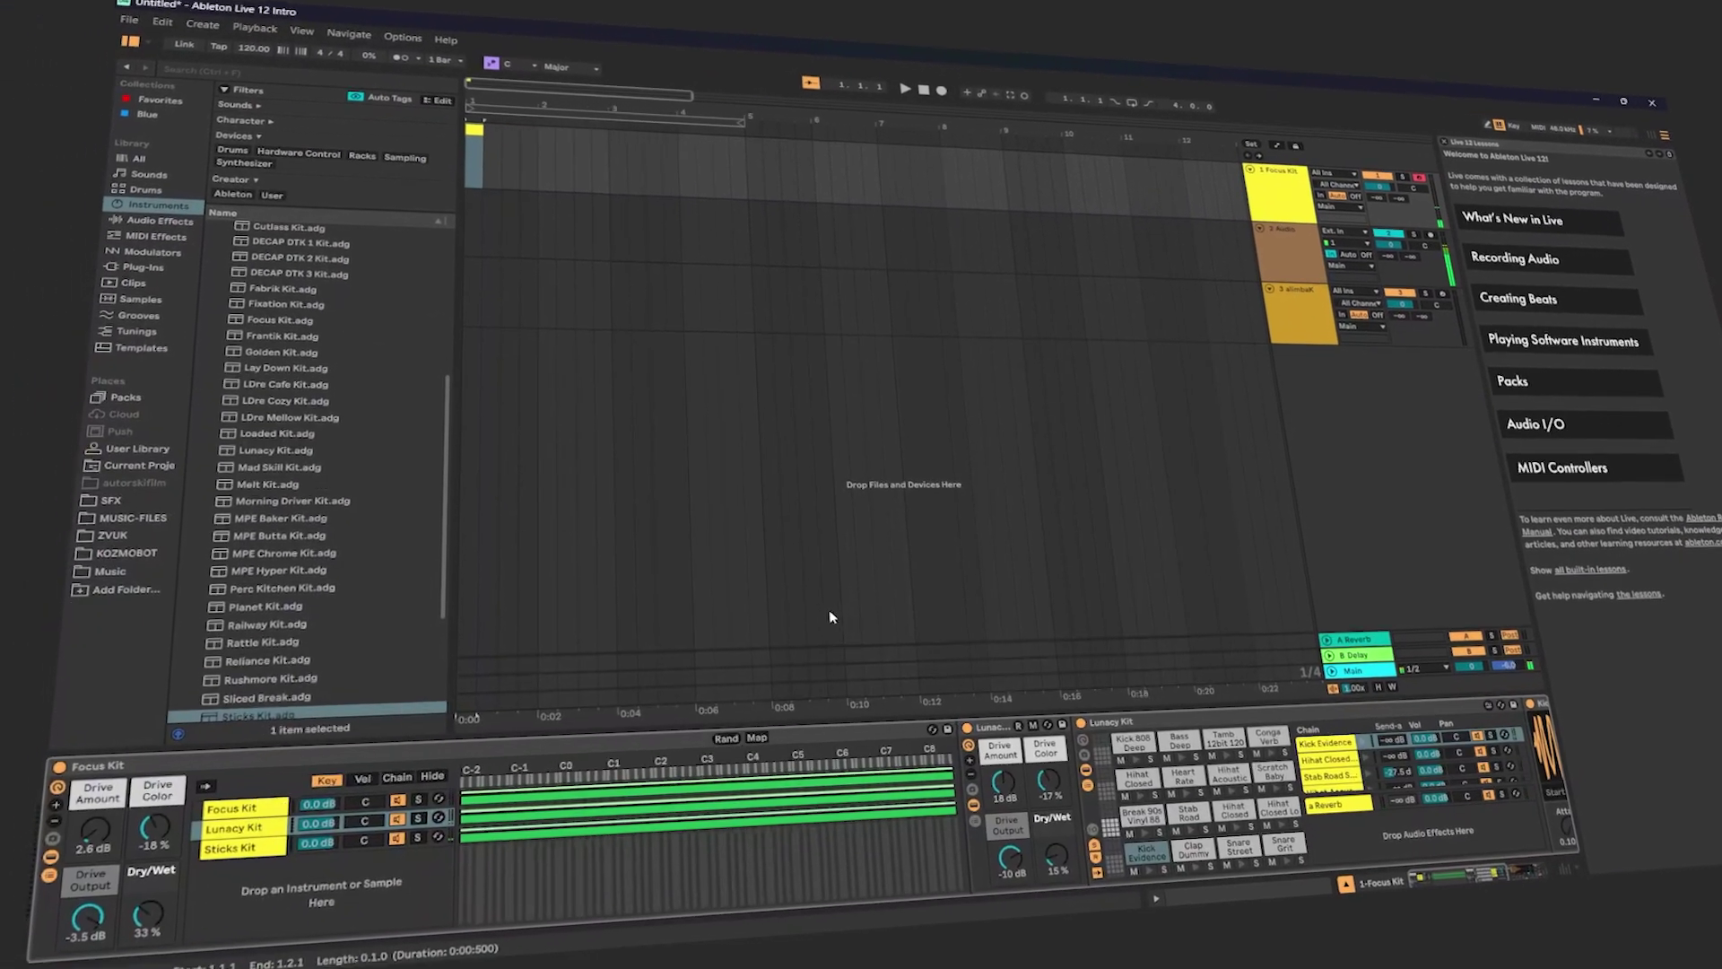
drag(1458, 875, 1507, 871)
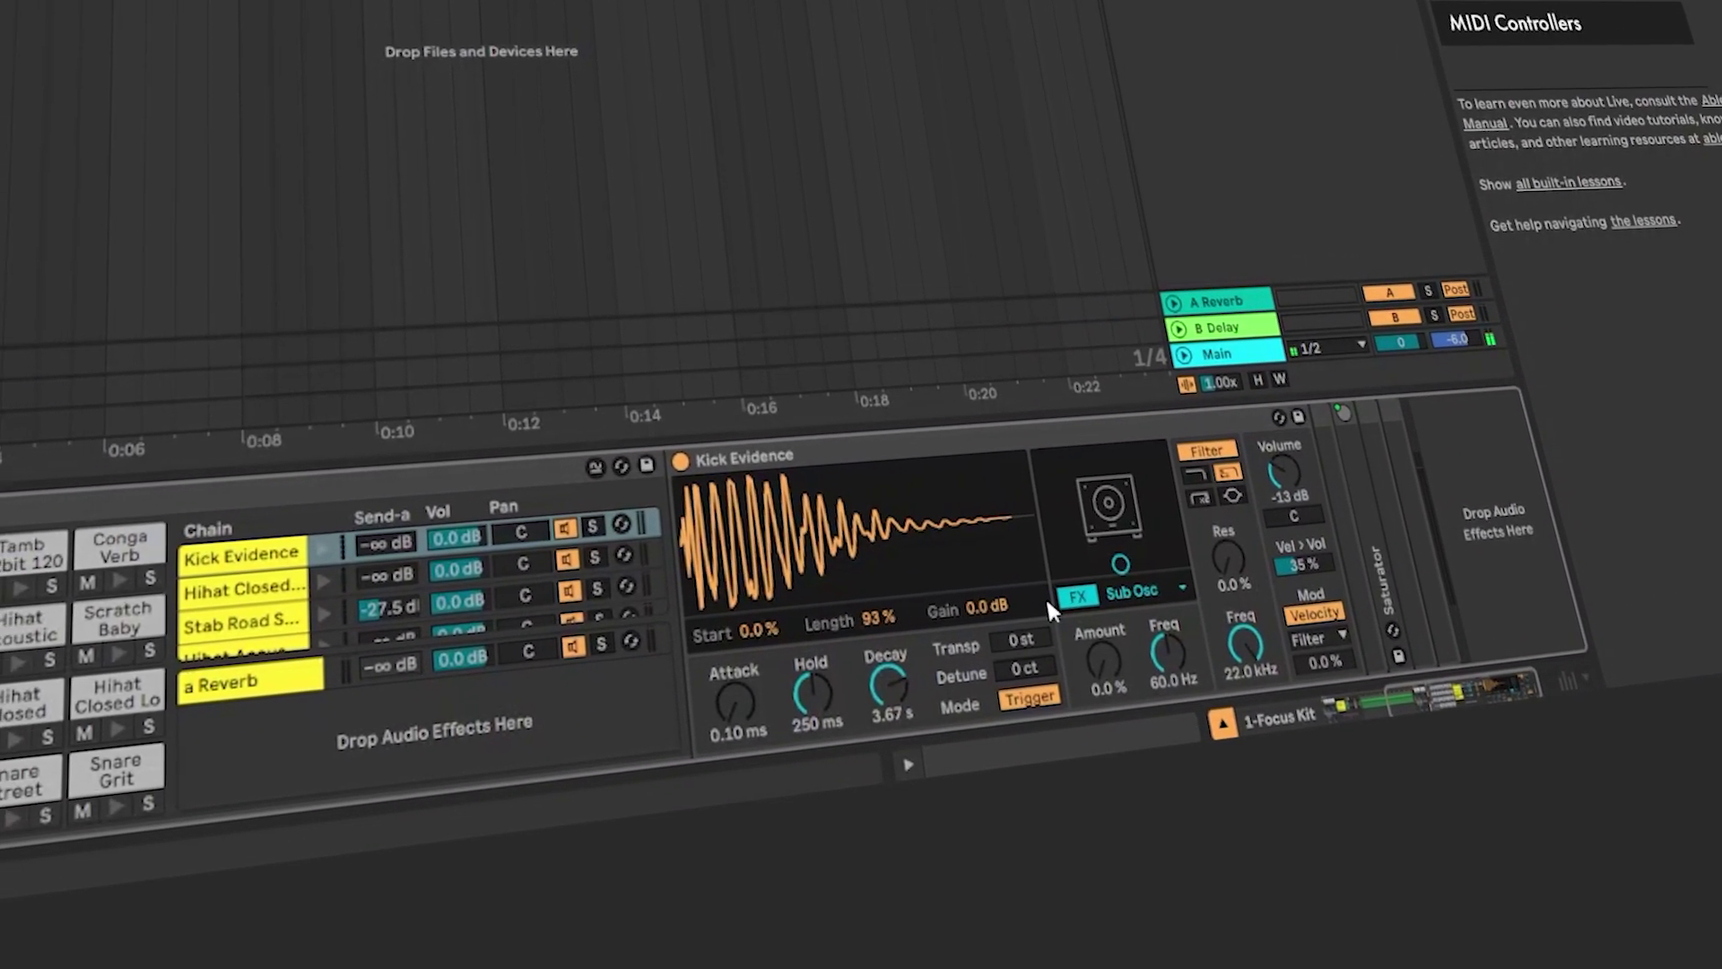
click(1341, 636)
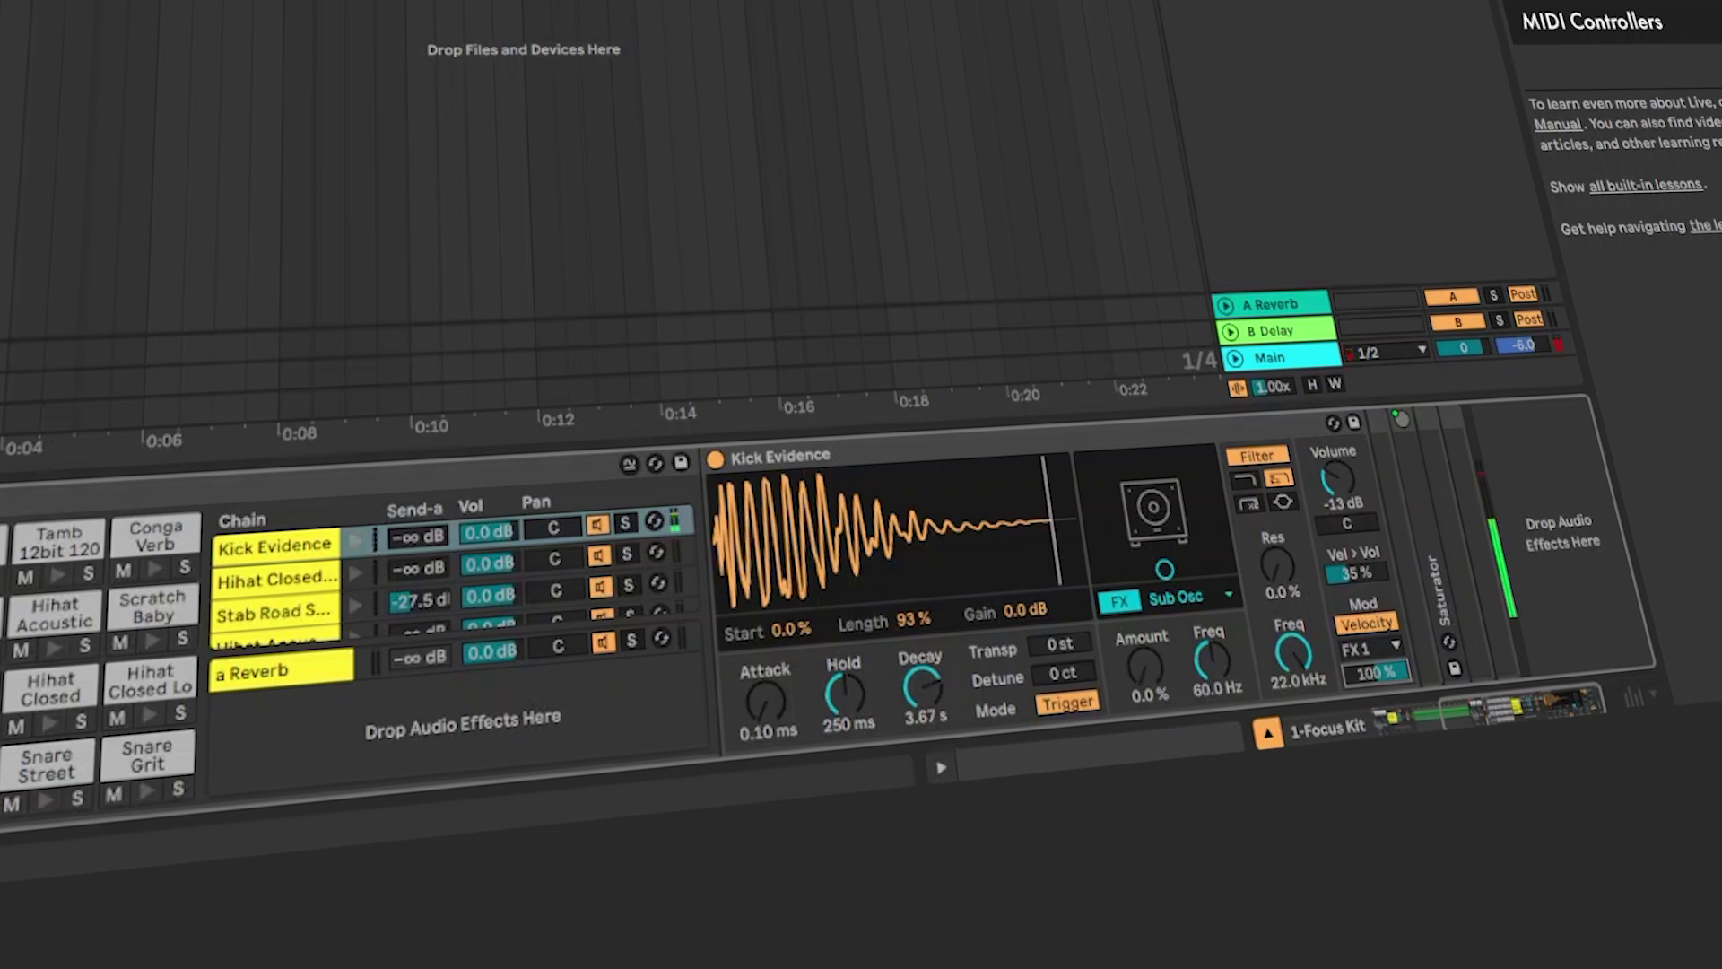
click(1368, 651)
click(1370, 627)
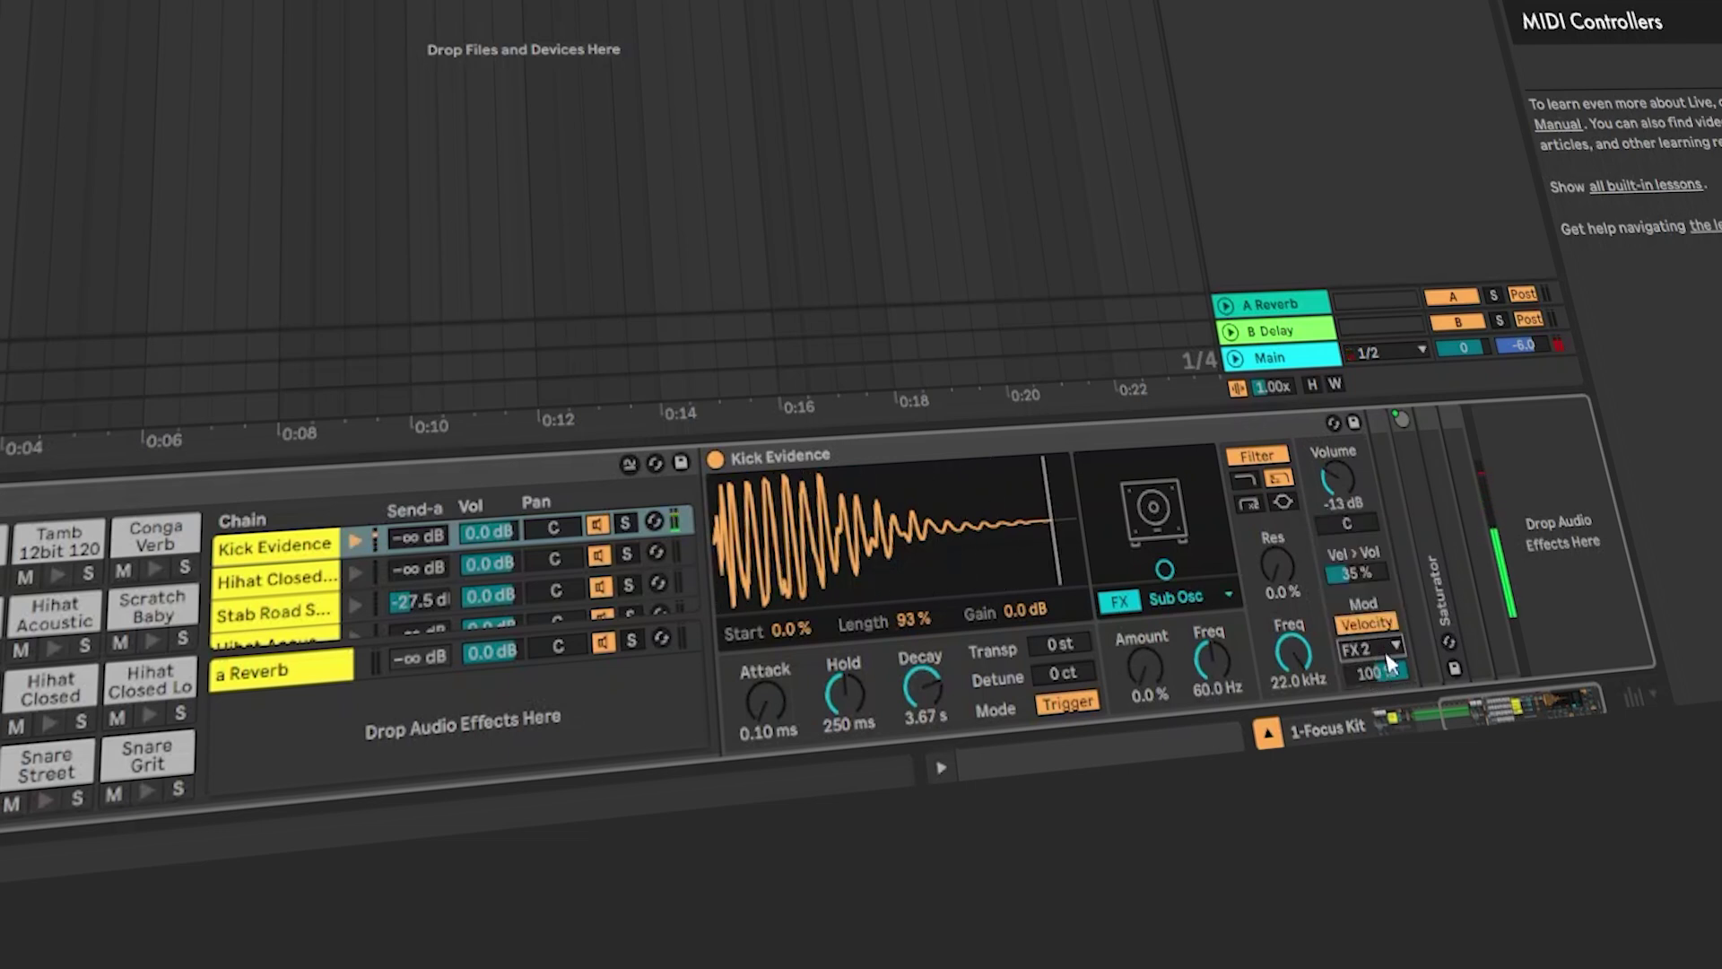
click(1388, 651)
click(1375, 541)
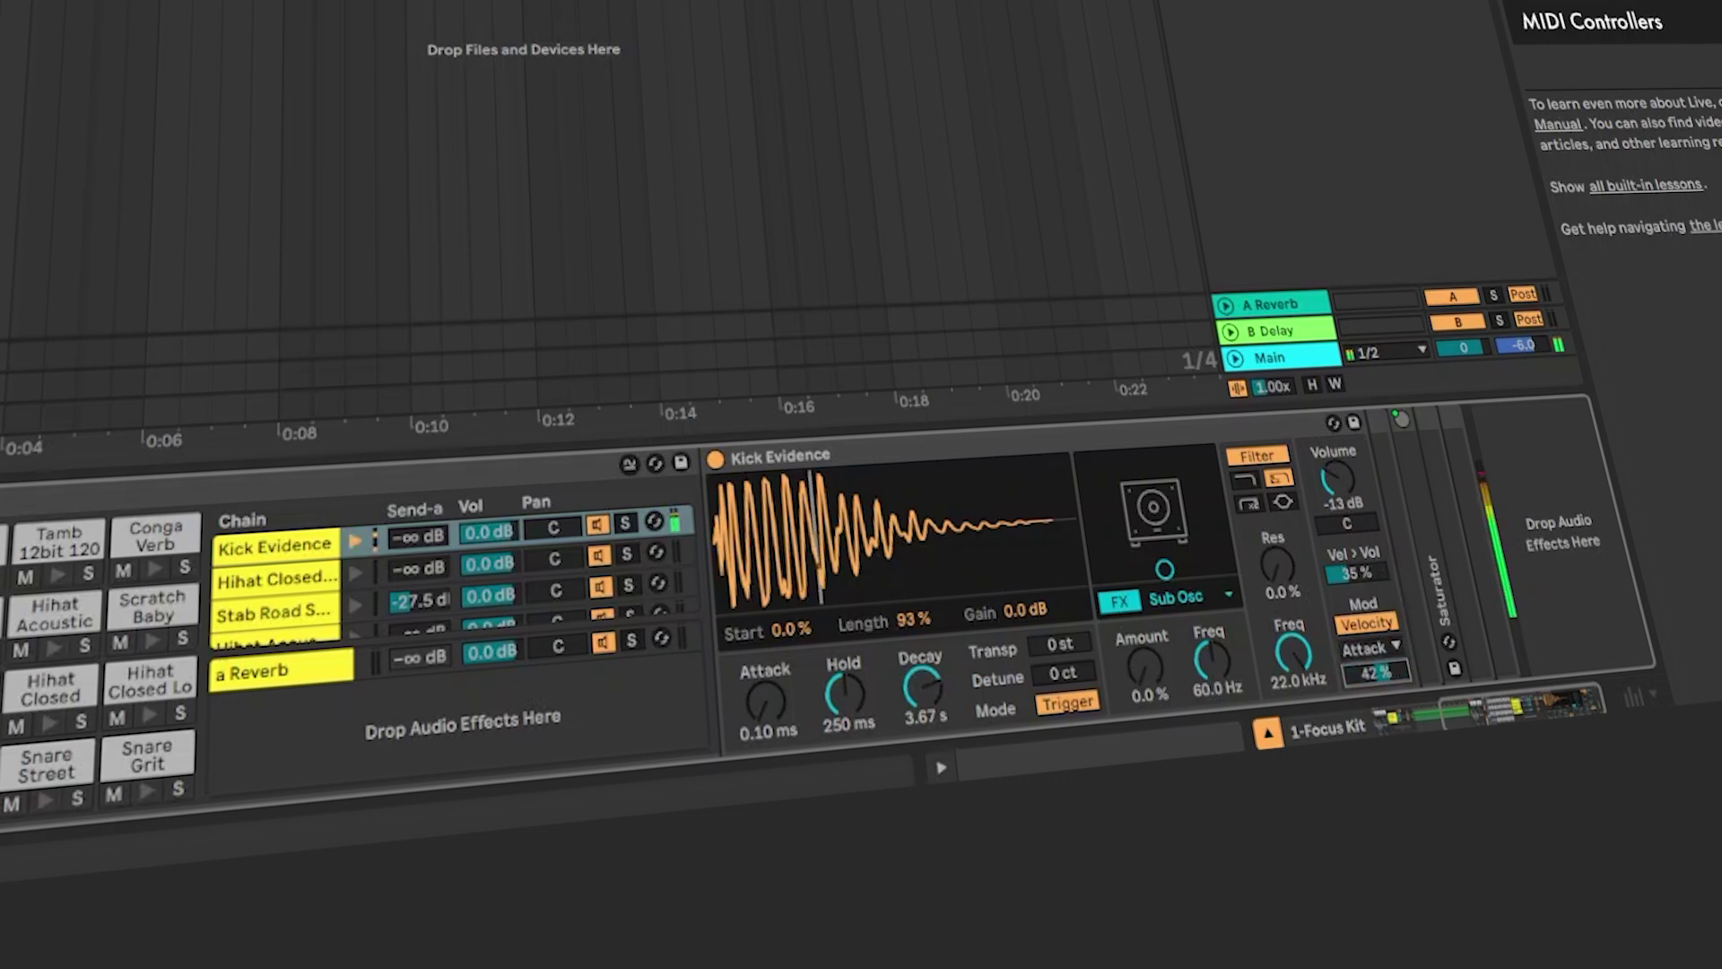
click(1384, 647)
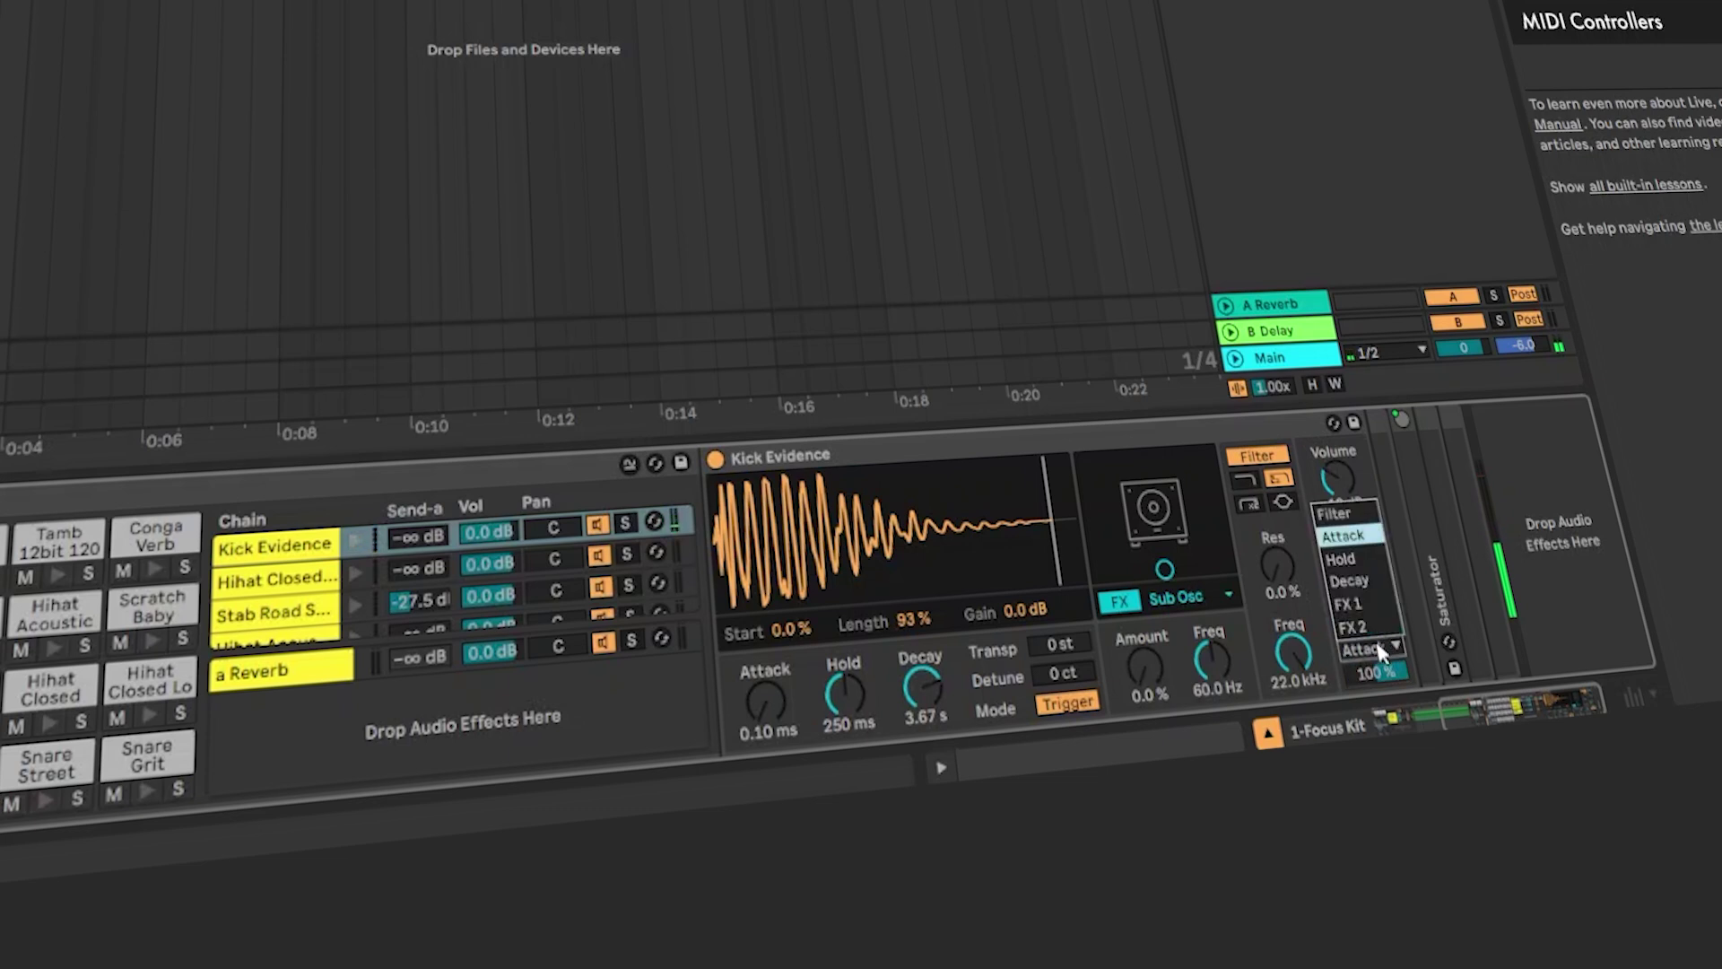
click(1372, 559)
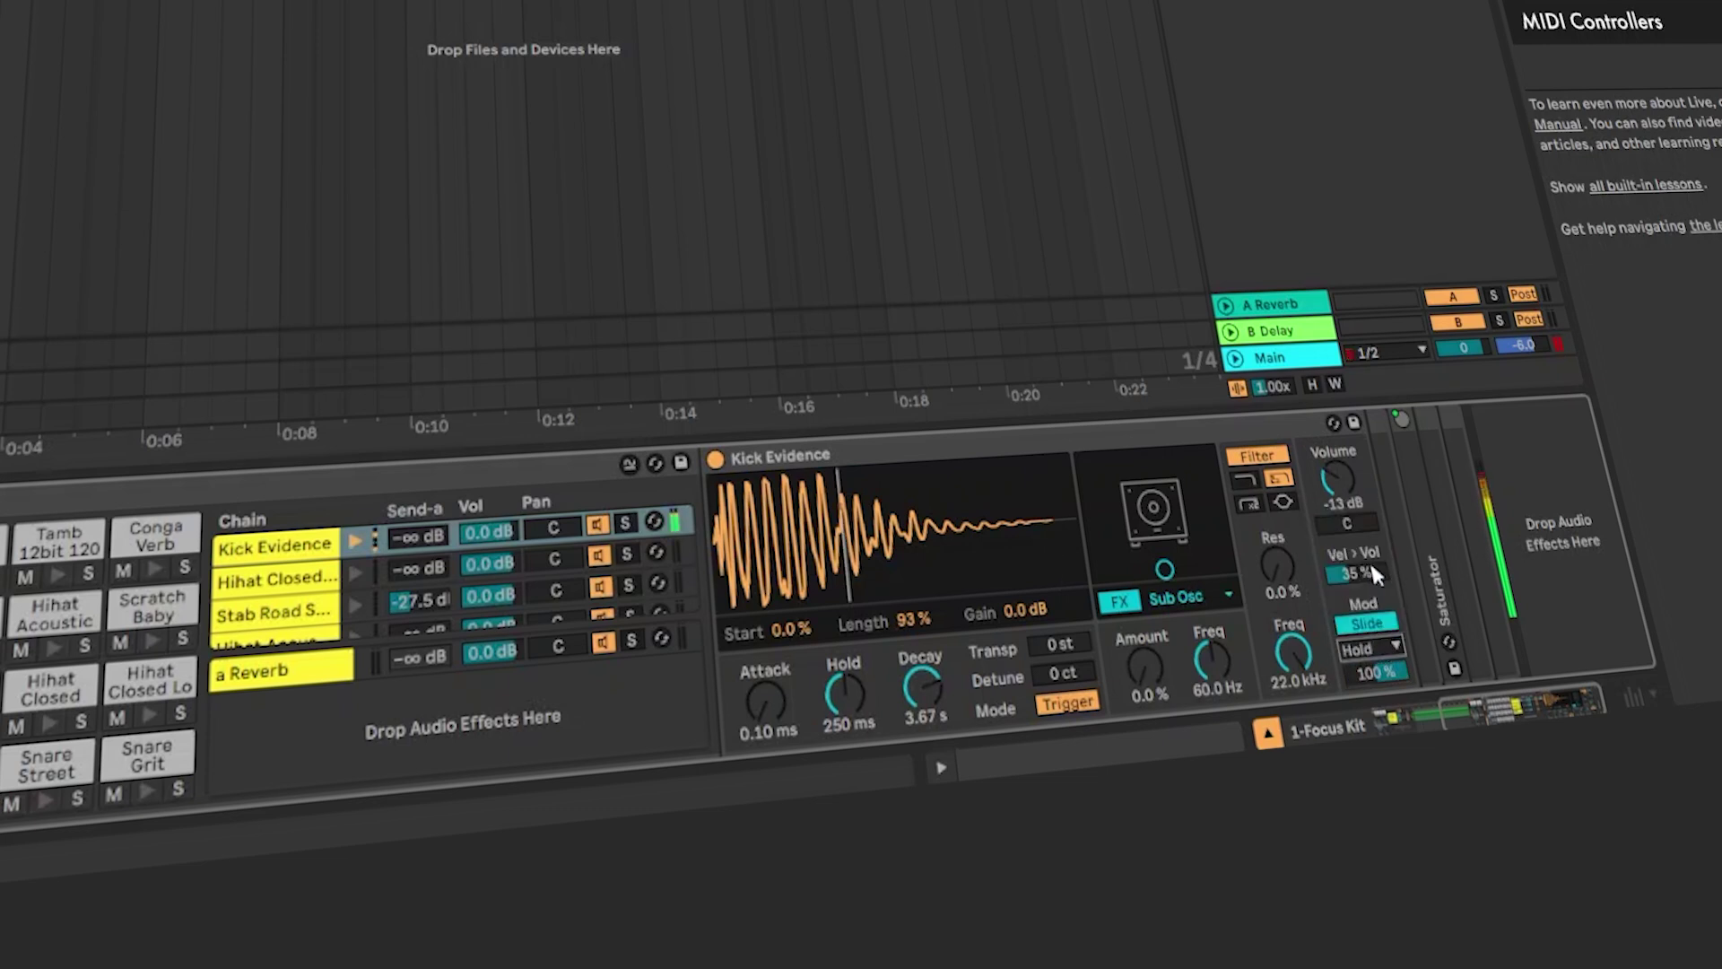
click(1392, 649)
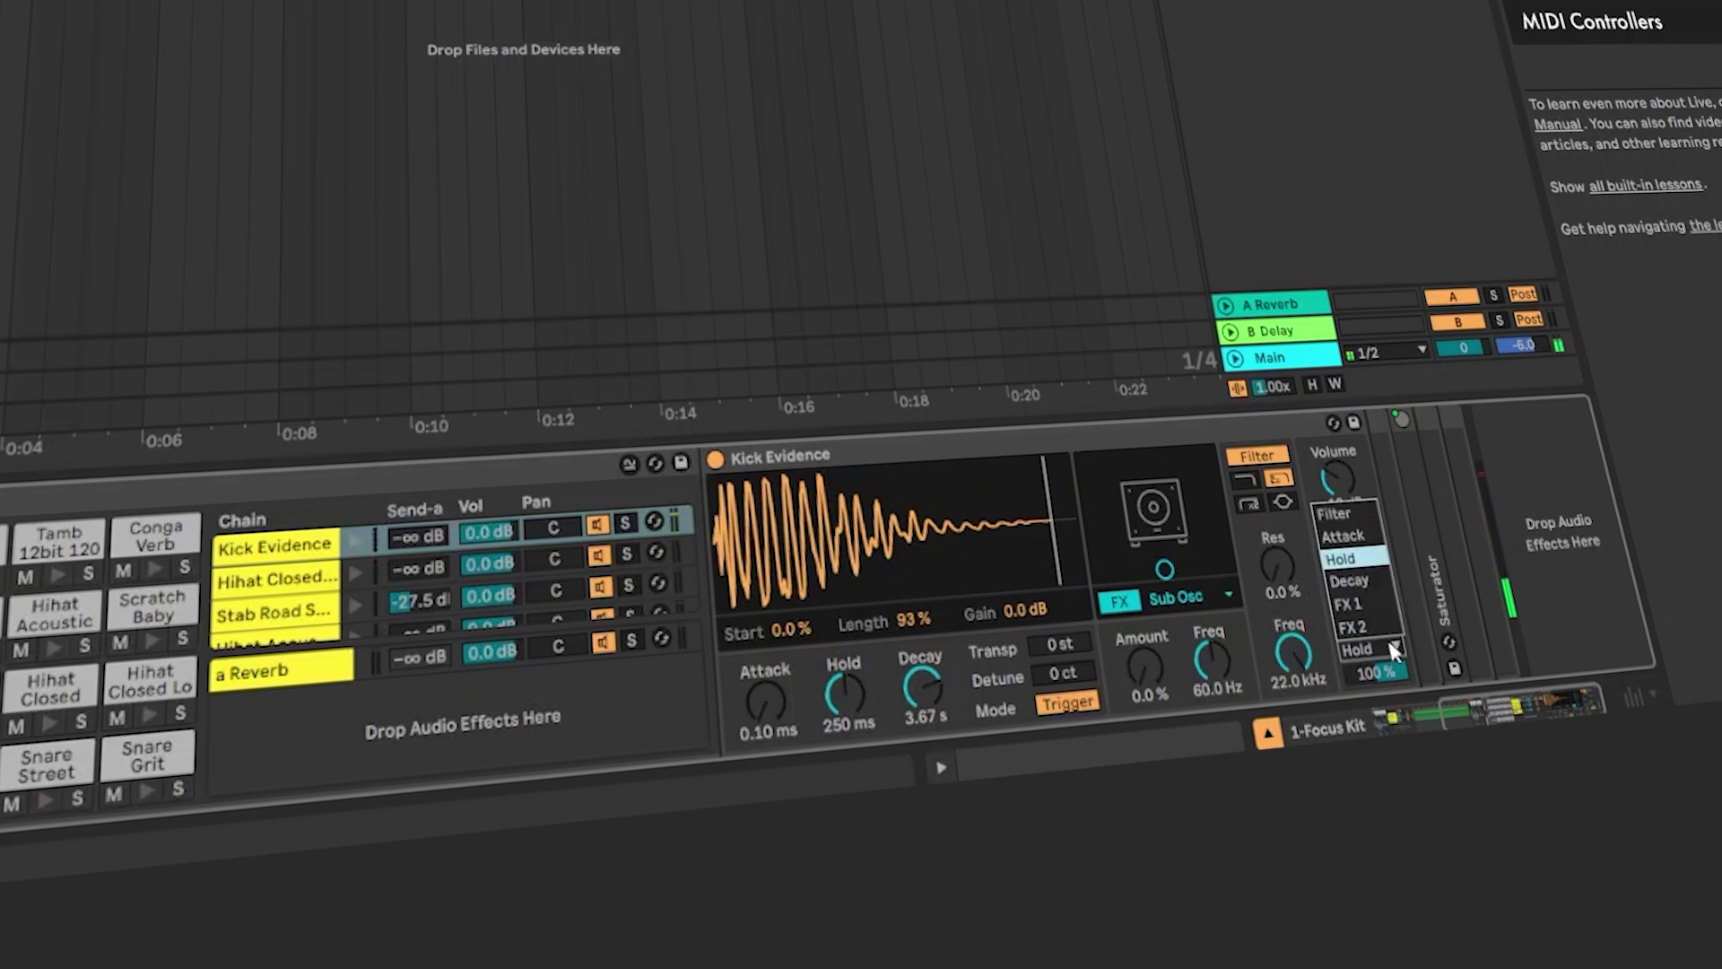
click(1362, 562)
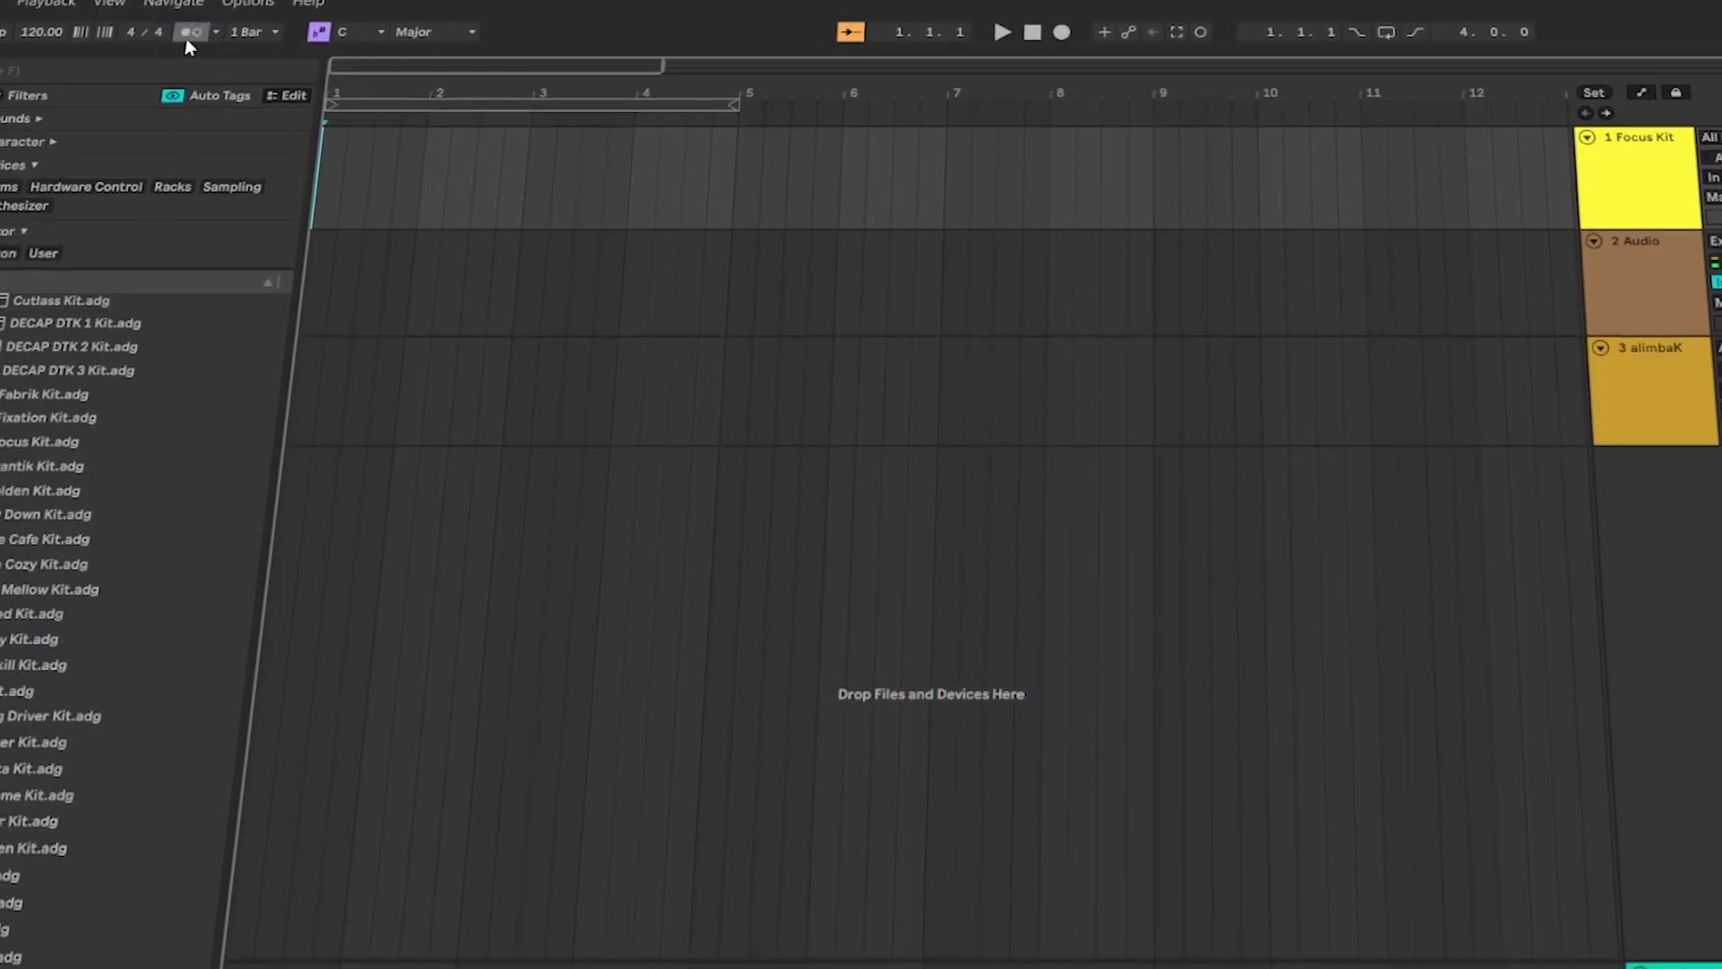
Record a four-bar Focus Kit drum loop with metronome and arrangement loop on, then open its notes.
click(1386, 33)
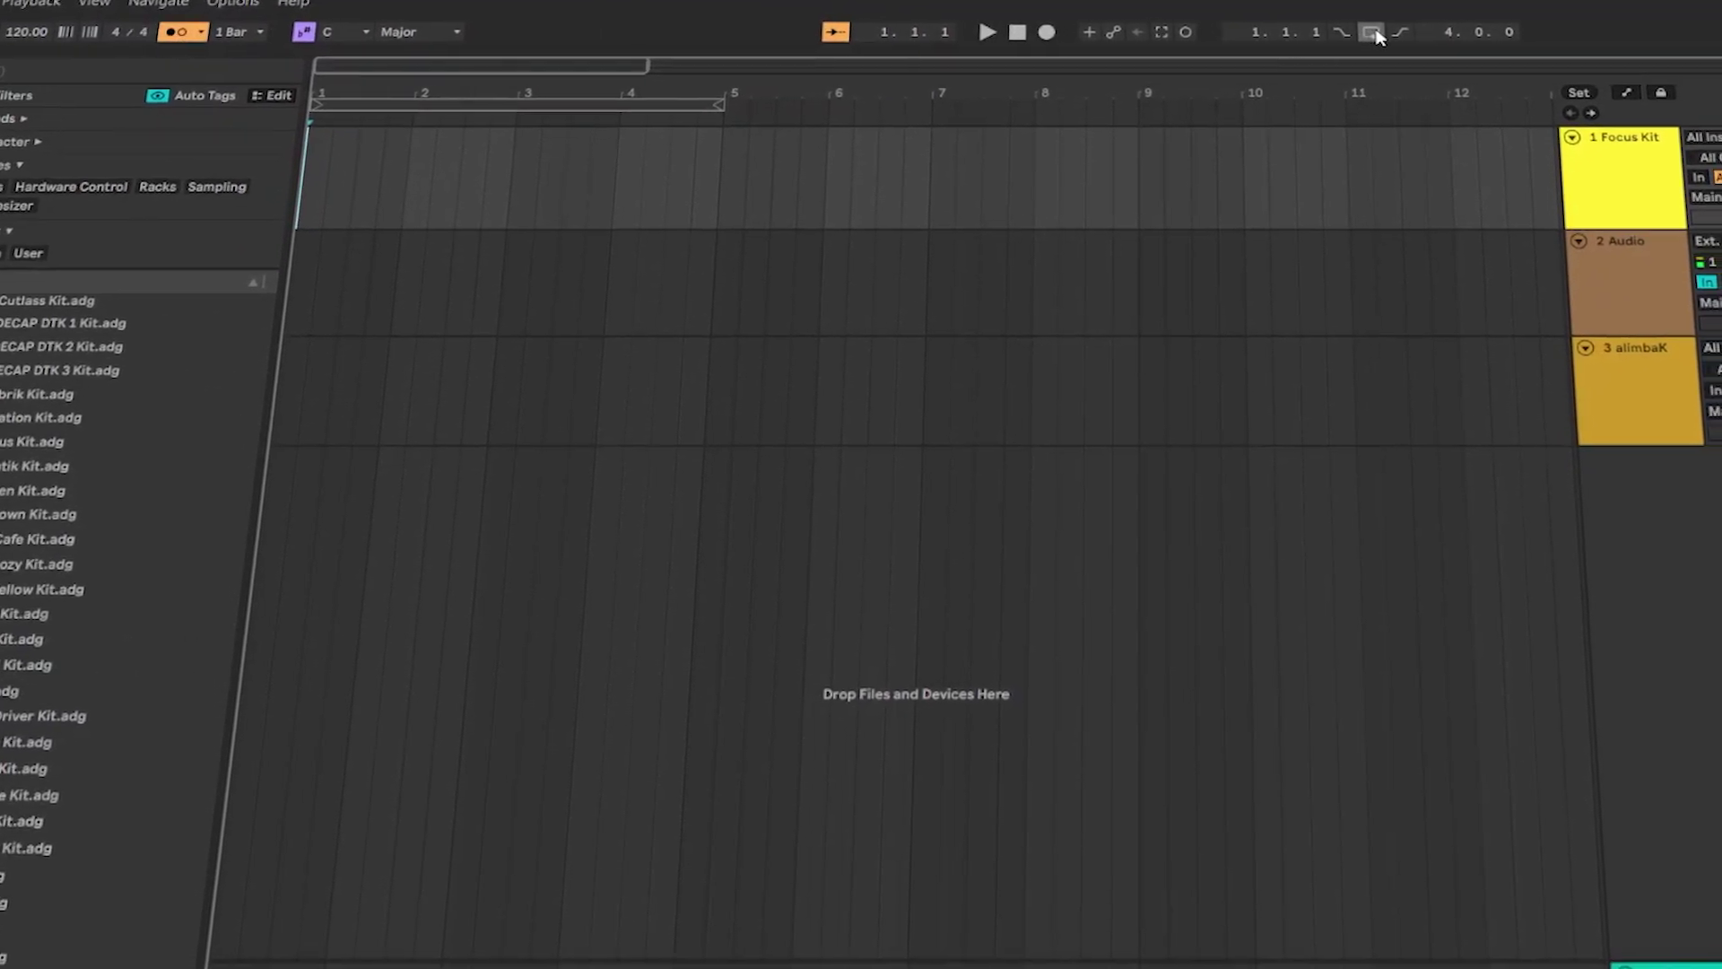
click(1062, 31)
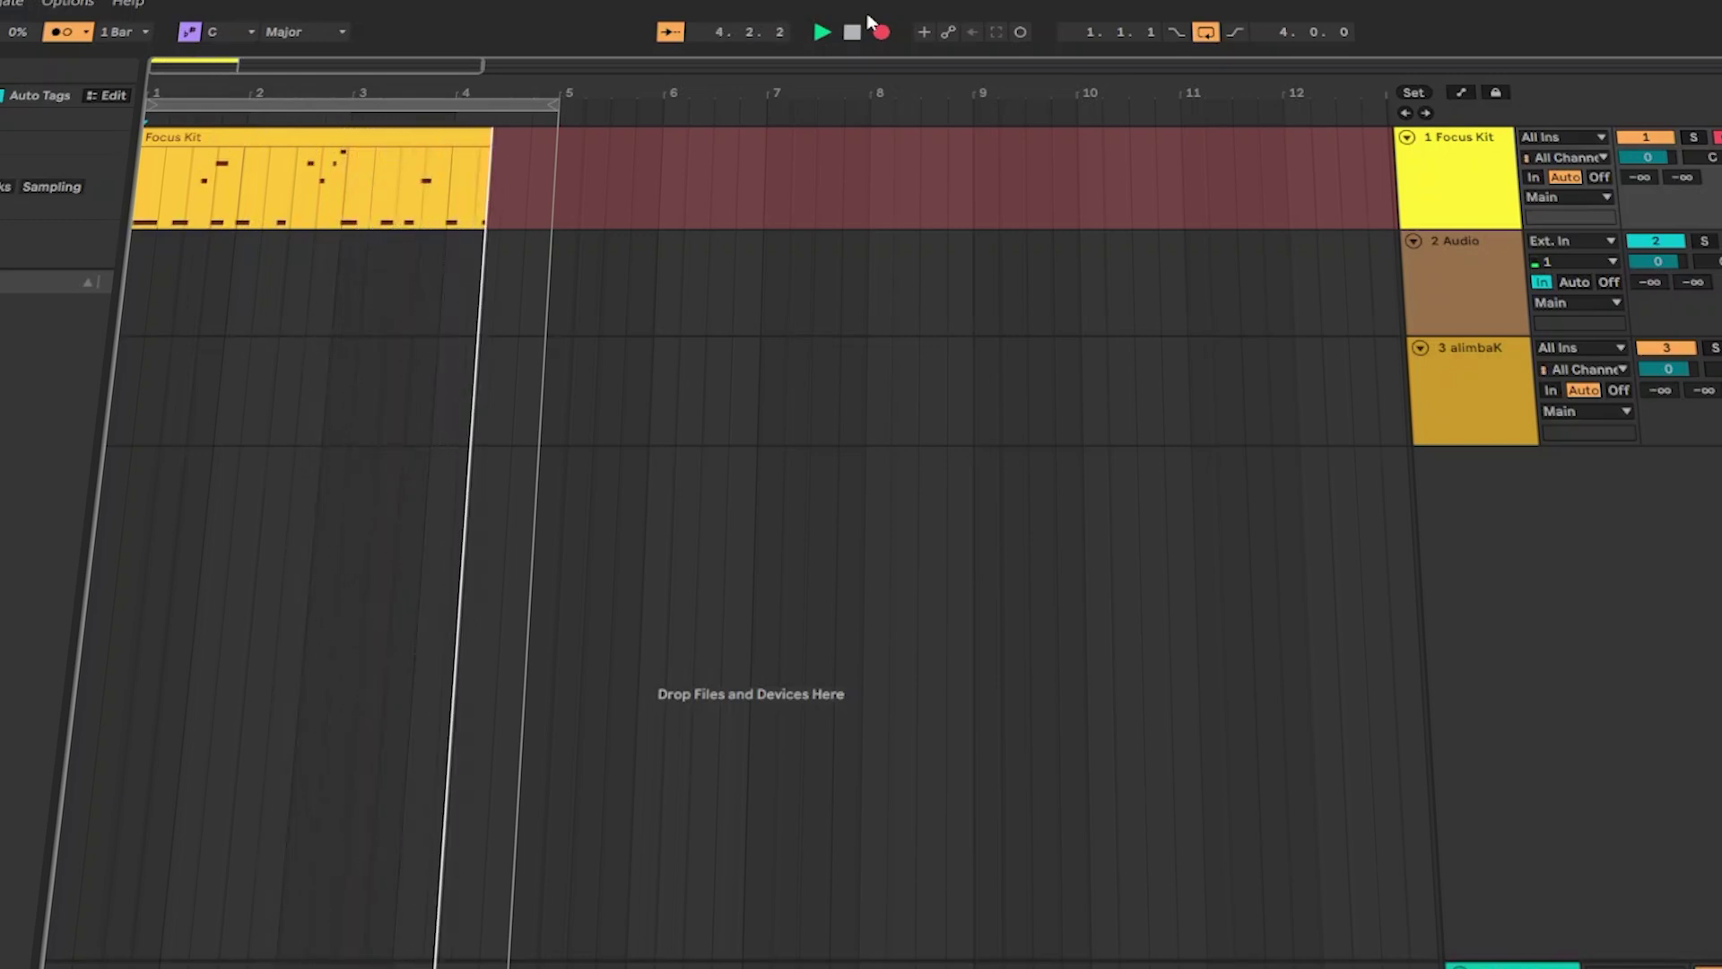
click(852, 31)
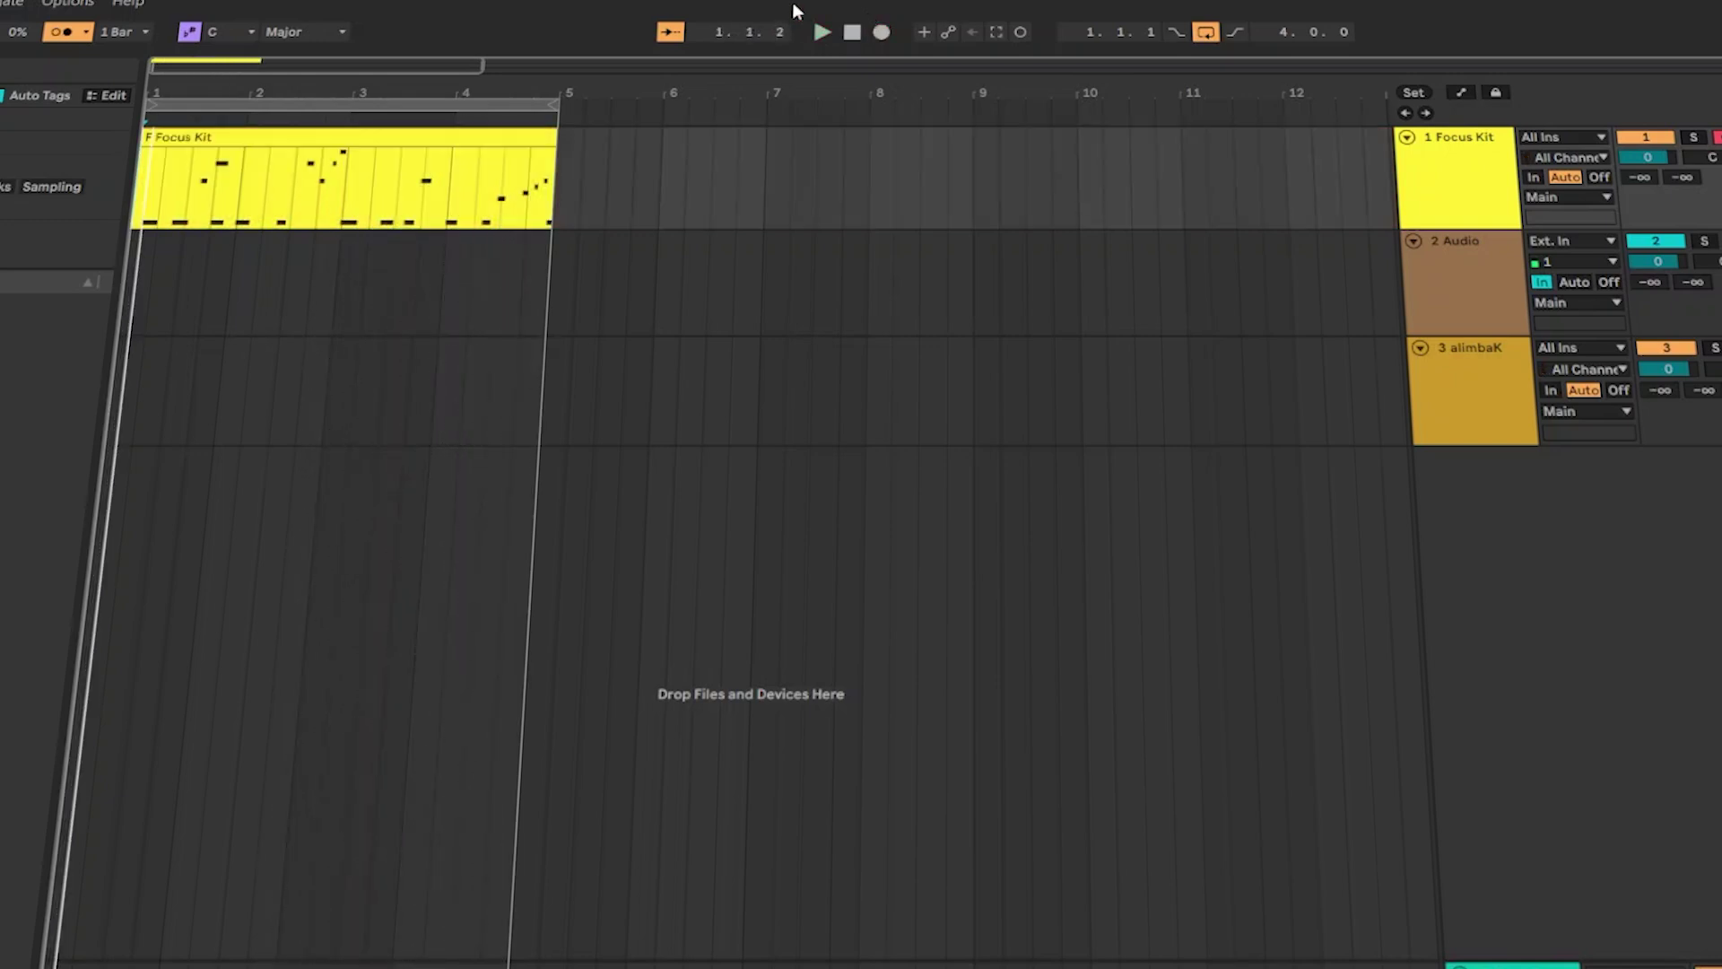
click(166, 137)
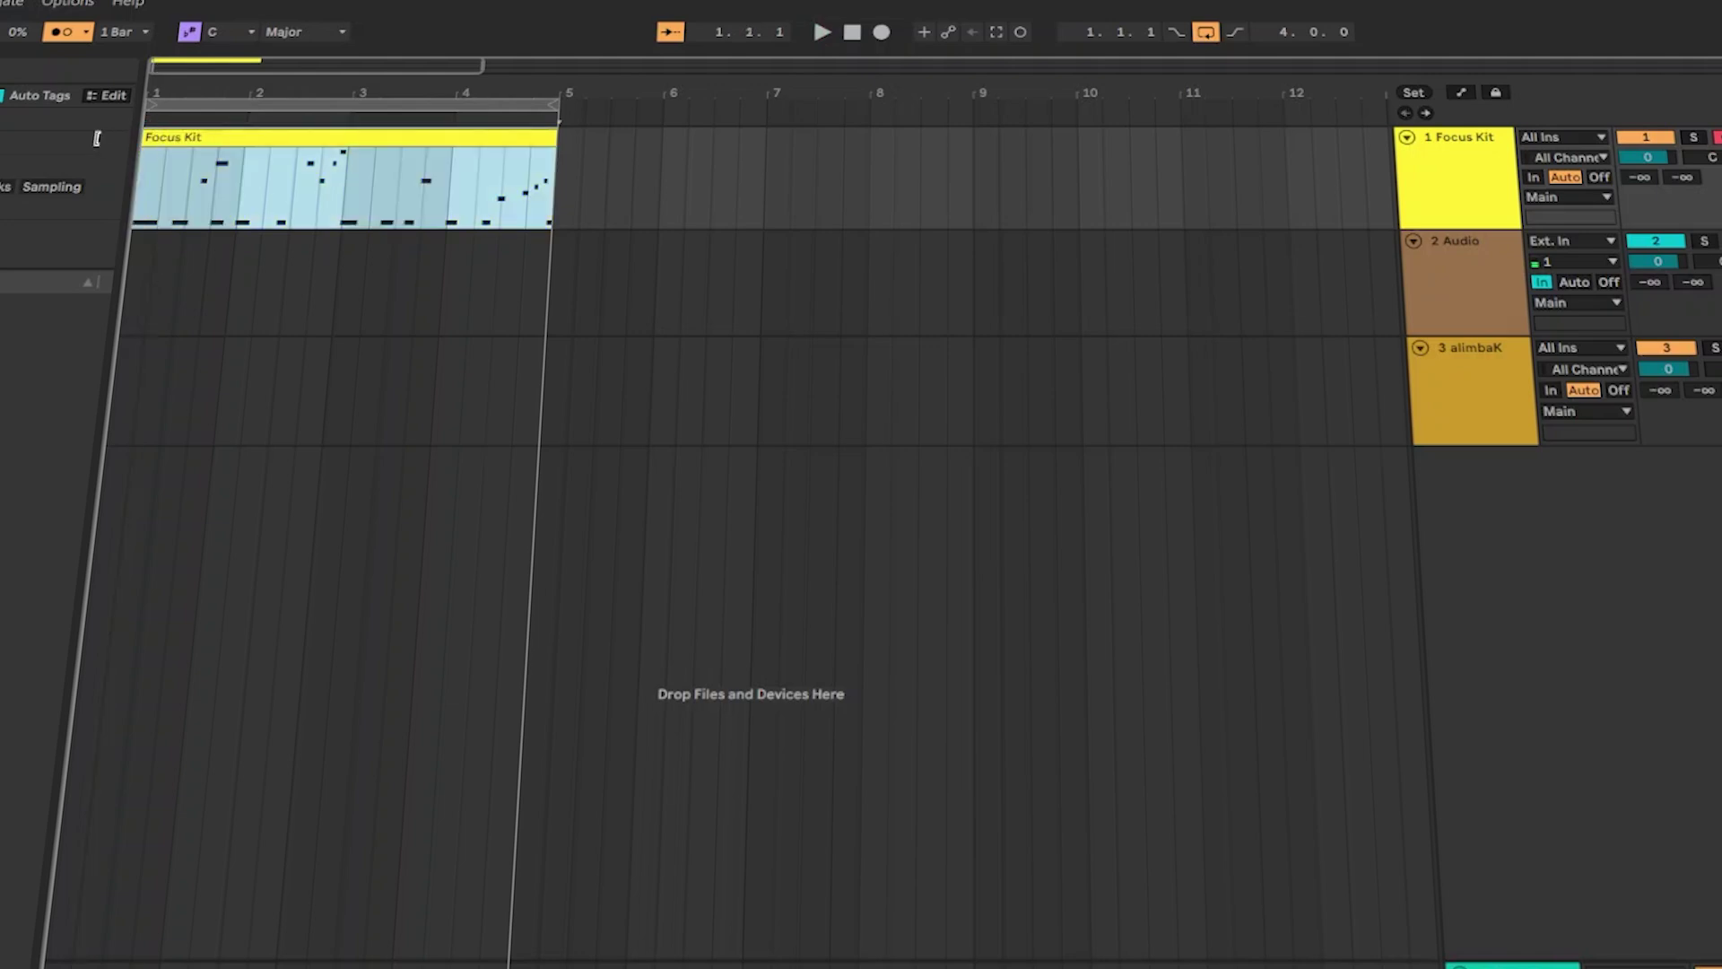
double_click(159, 139)
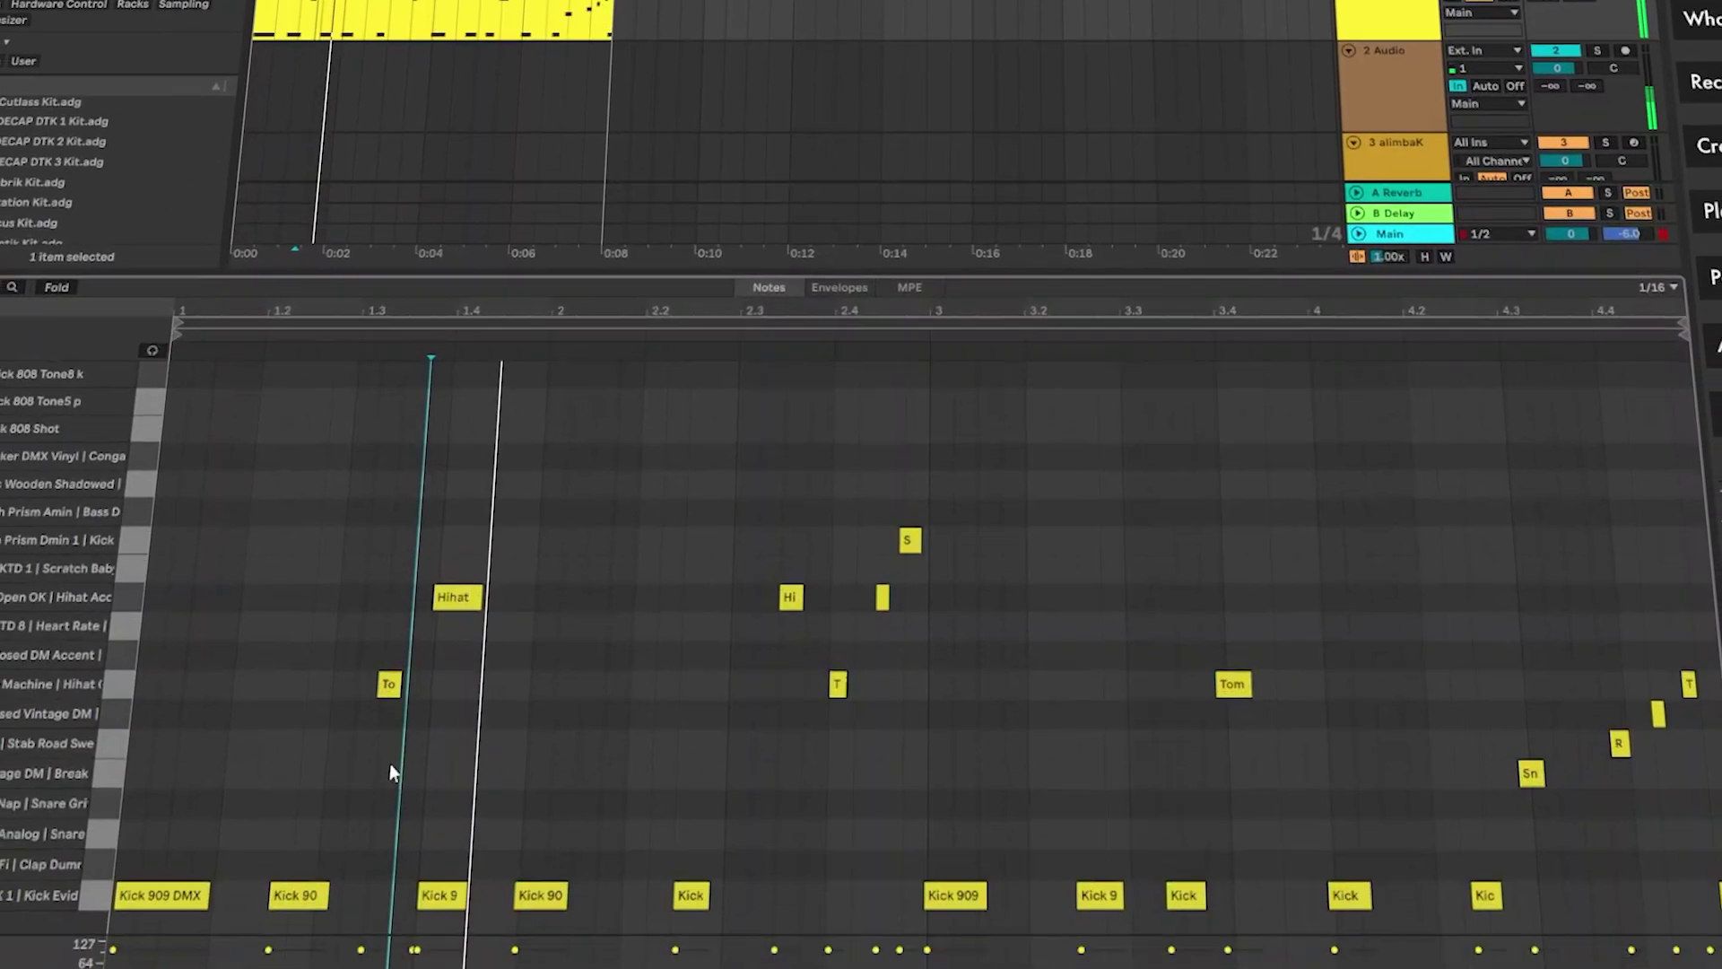
Quantize the recorded notes to the grid and nudge the Kick note near 3.3 later.
right_click(392, 764)
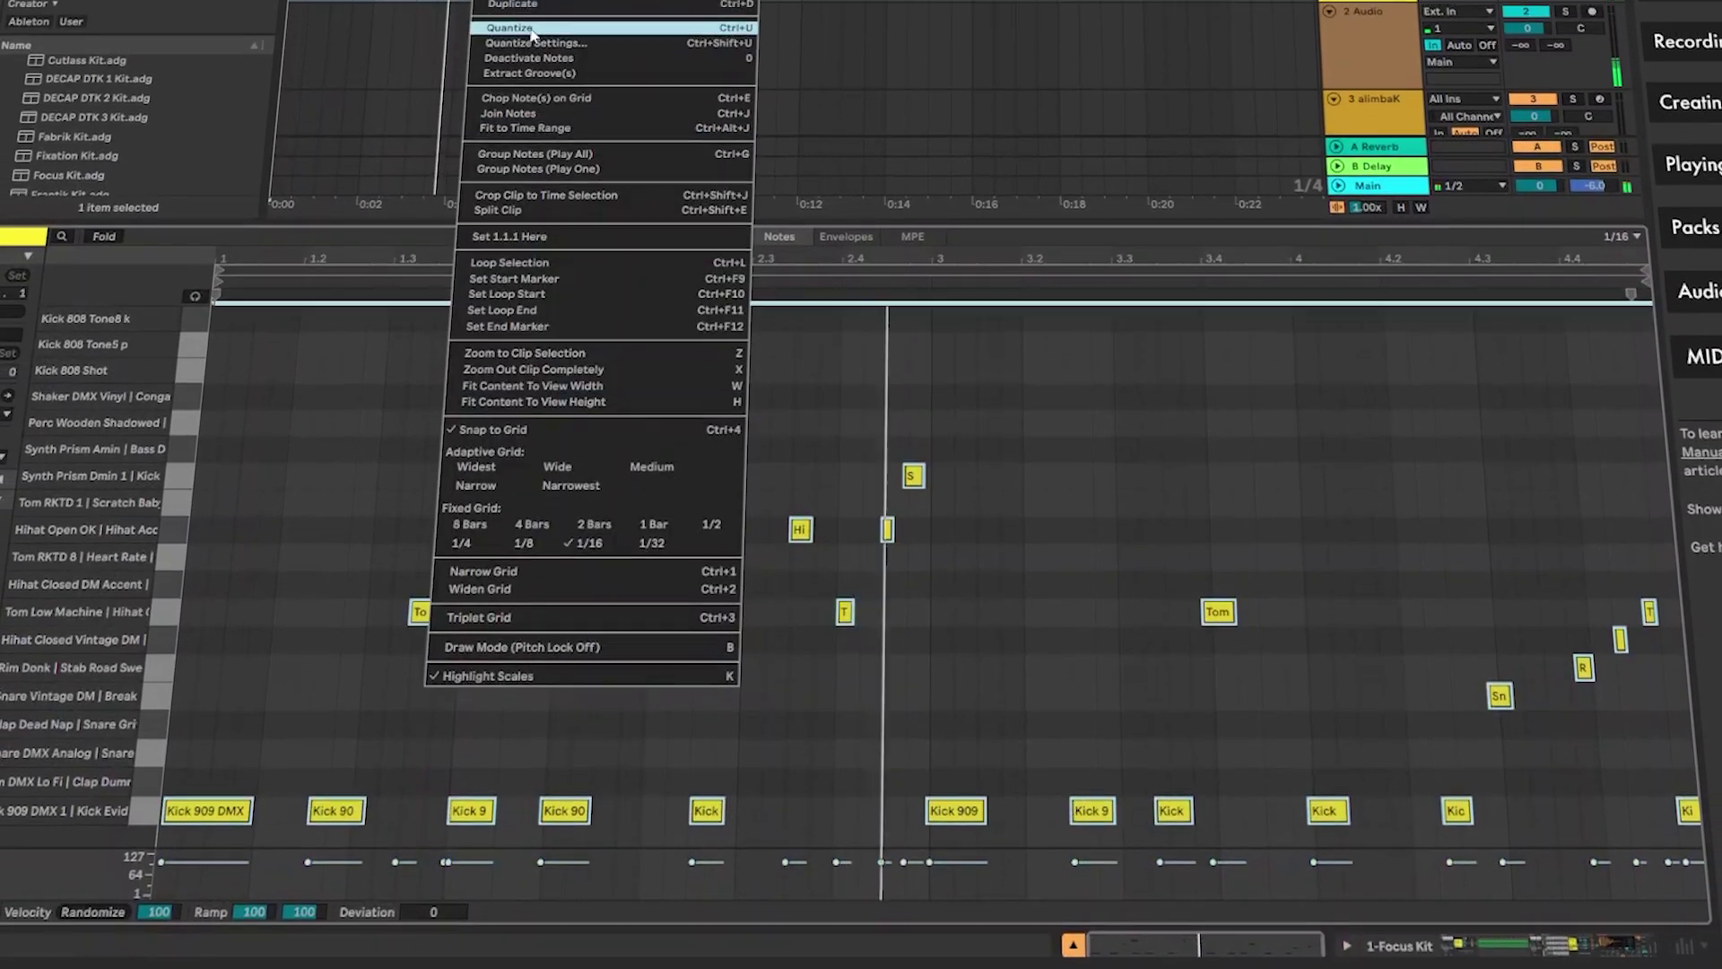
click(533, 29)
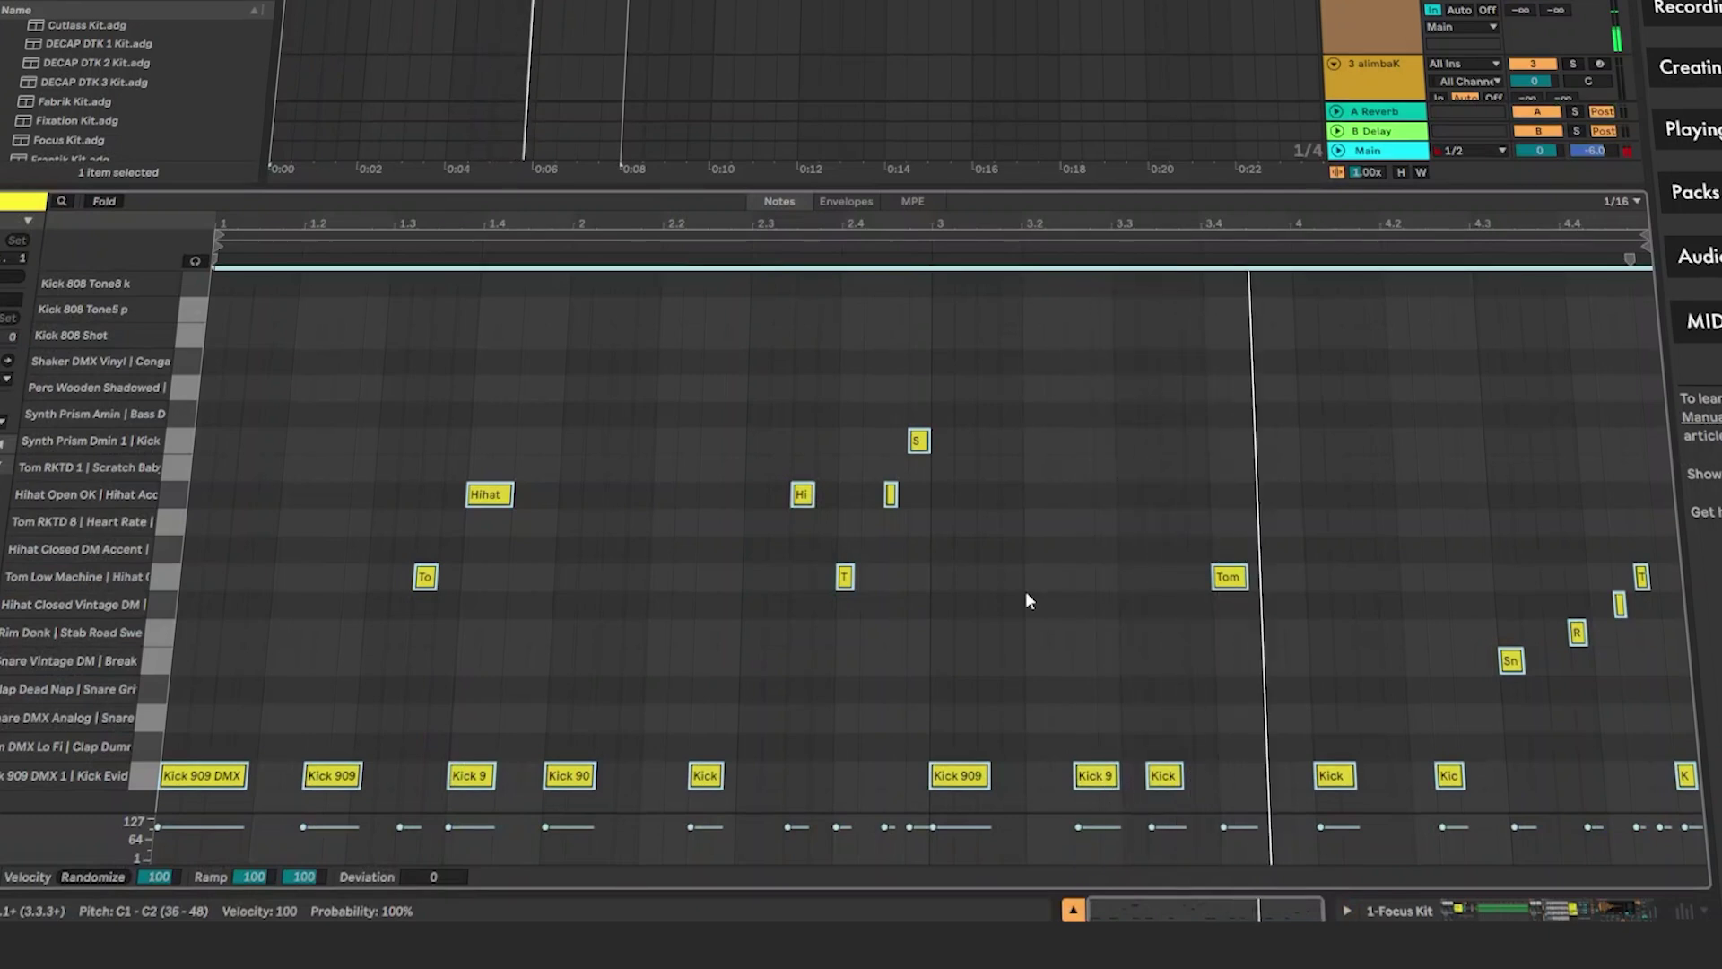
click(1148, 707)
drag(1173, 777, 1197, 776)
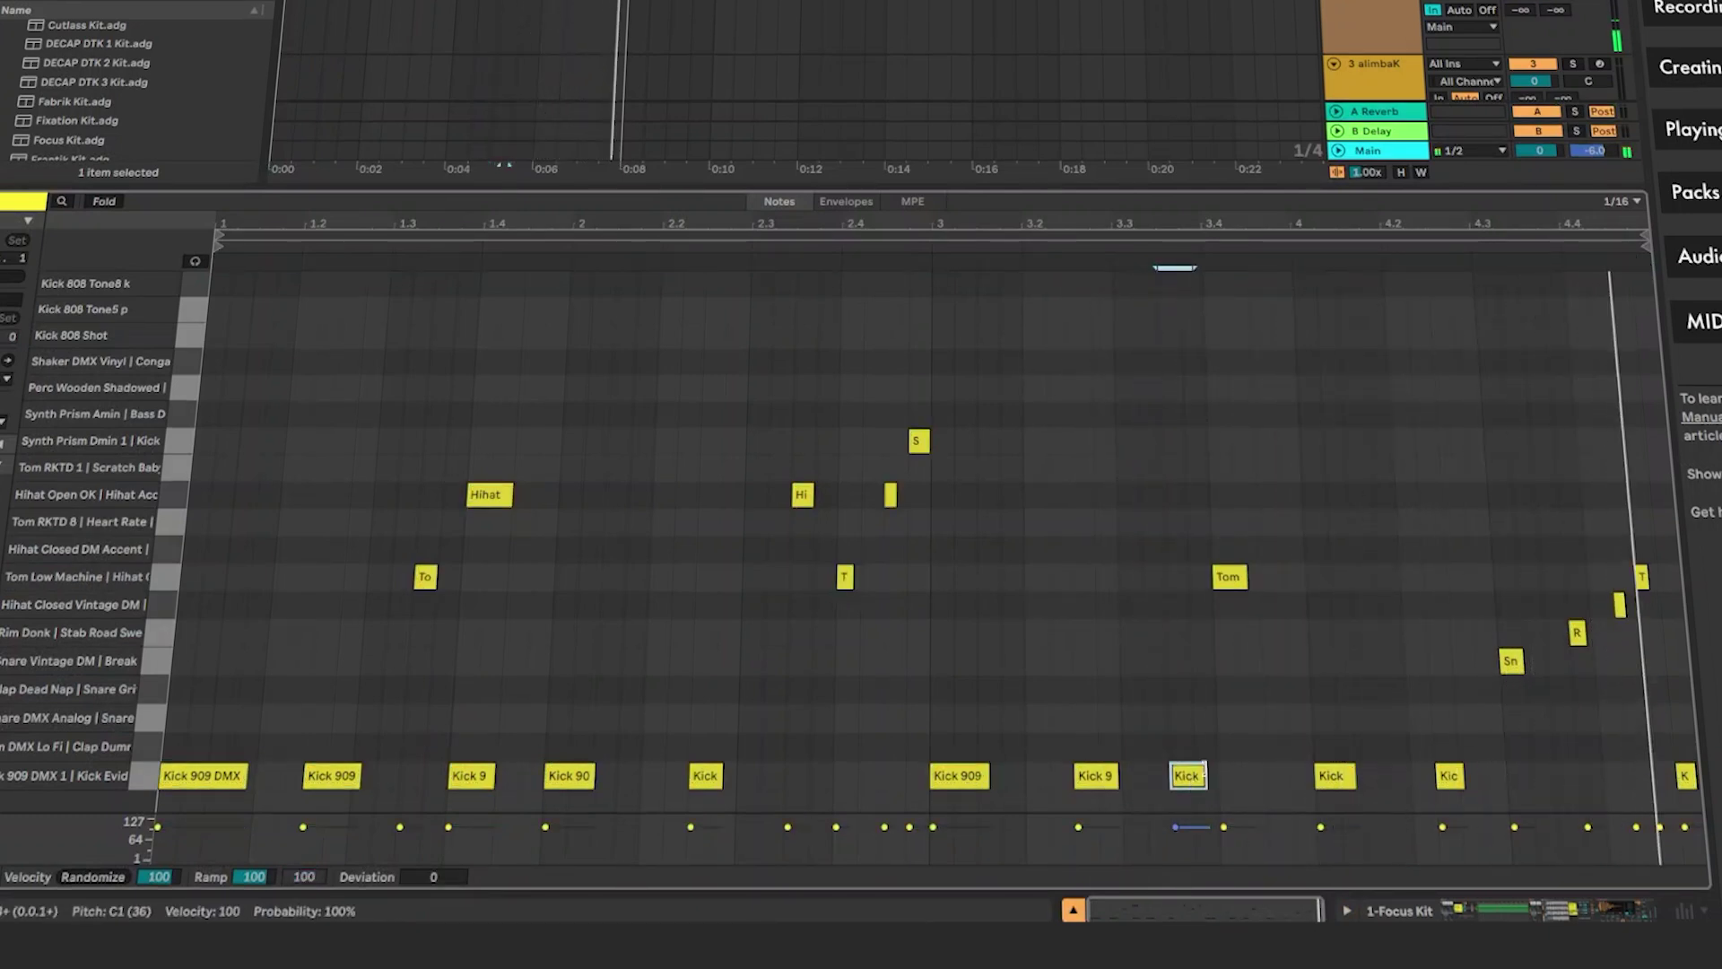
click(273, 507)
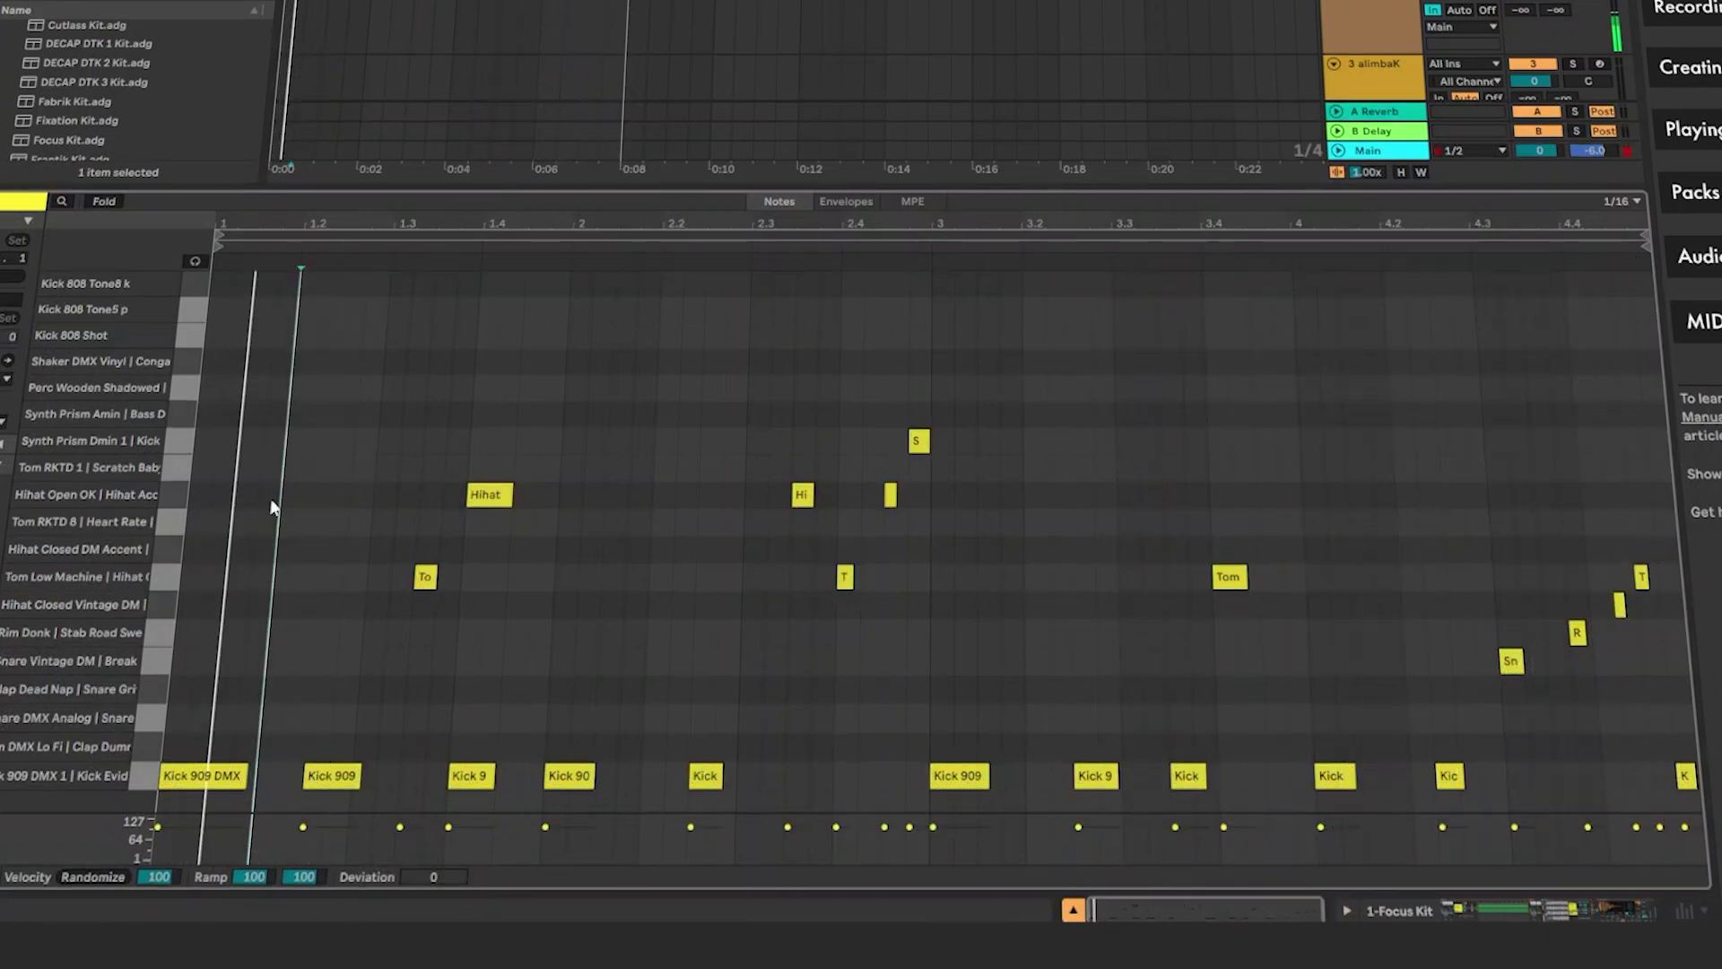
Add a Synth Prism Dmin note near bar 1's start and Snare Vintage DM hits at 1.2 and 2.2.
double_click(273, 502)
drag(273, 499, 295, 439)
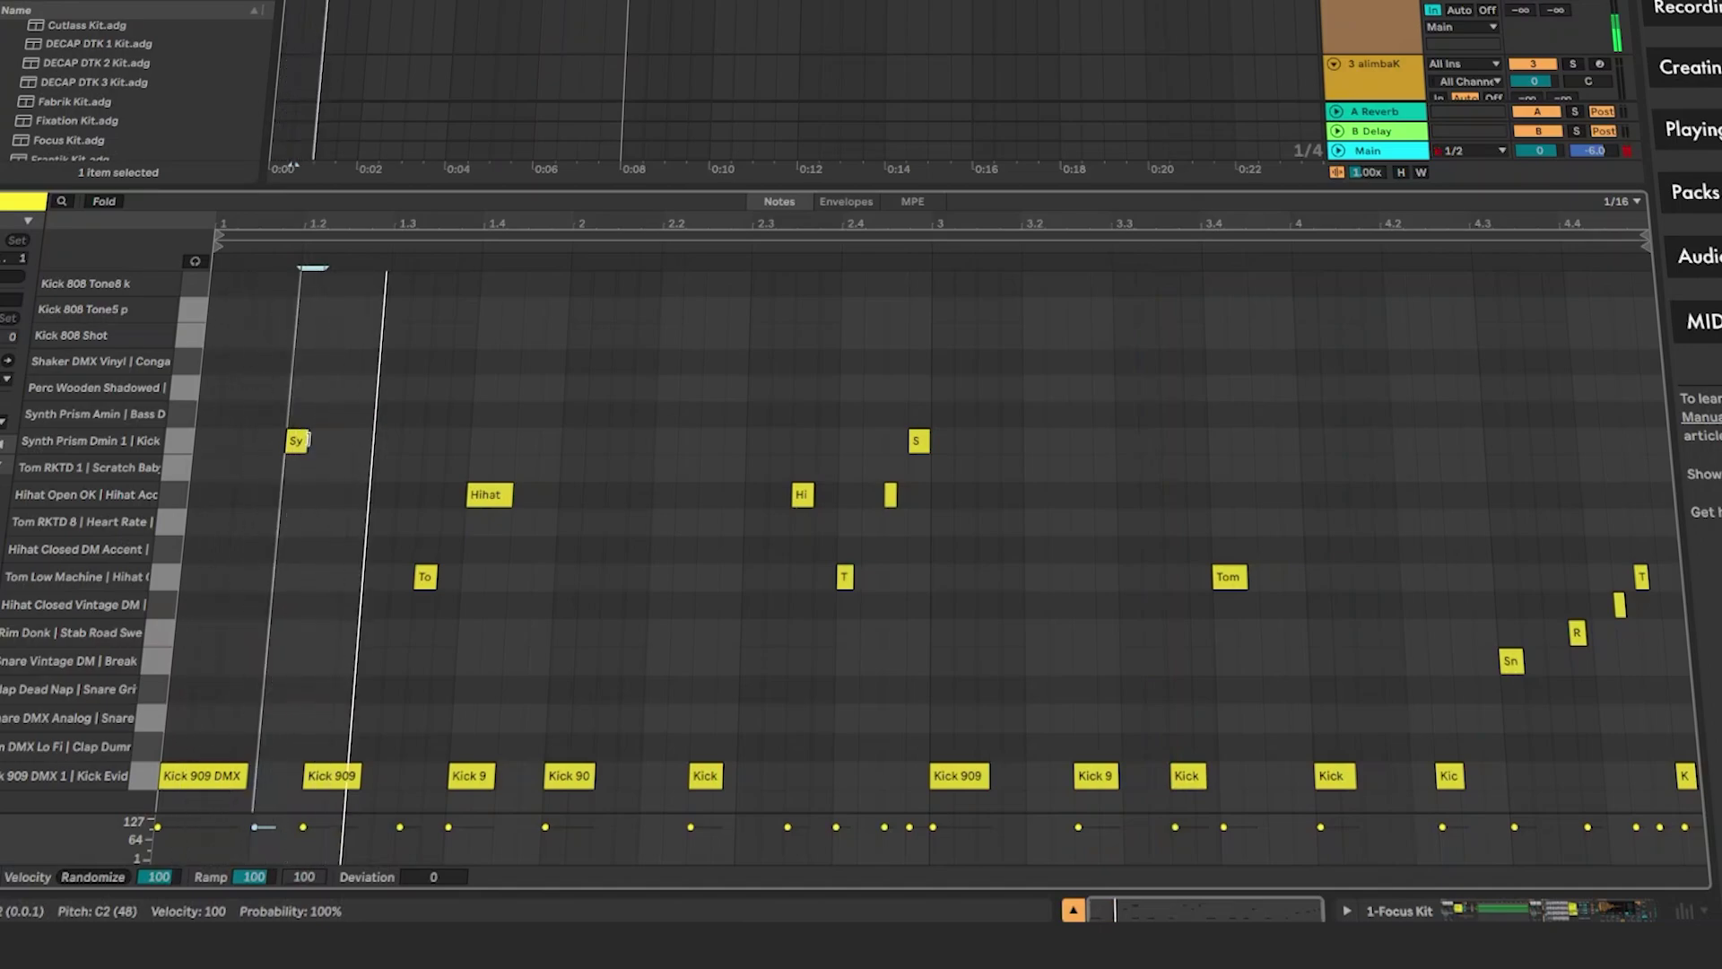
double_click(275, 660)
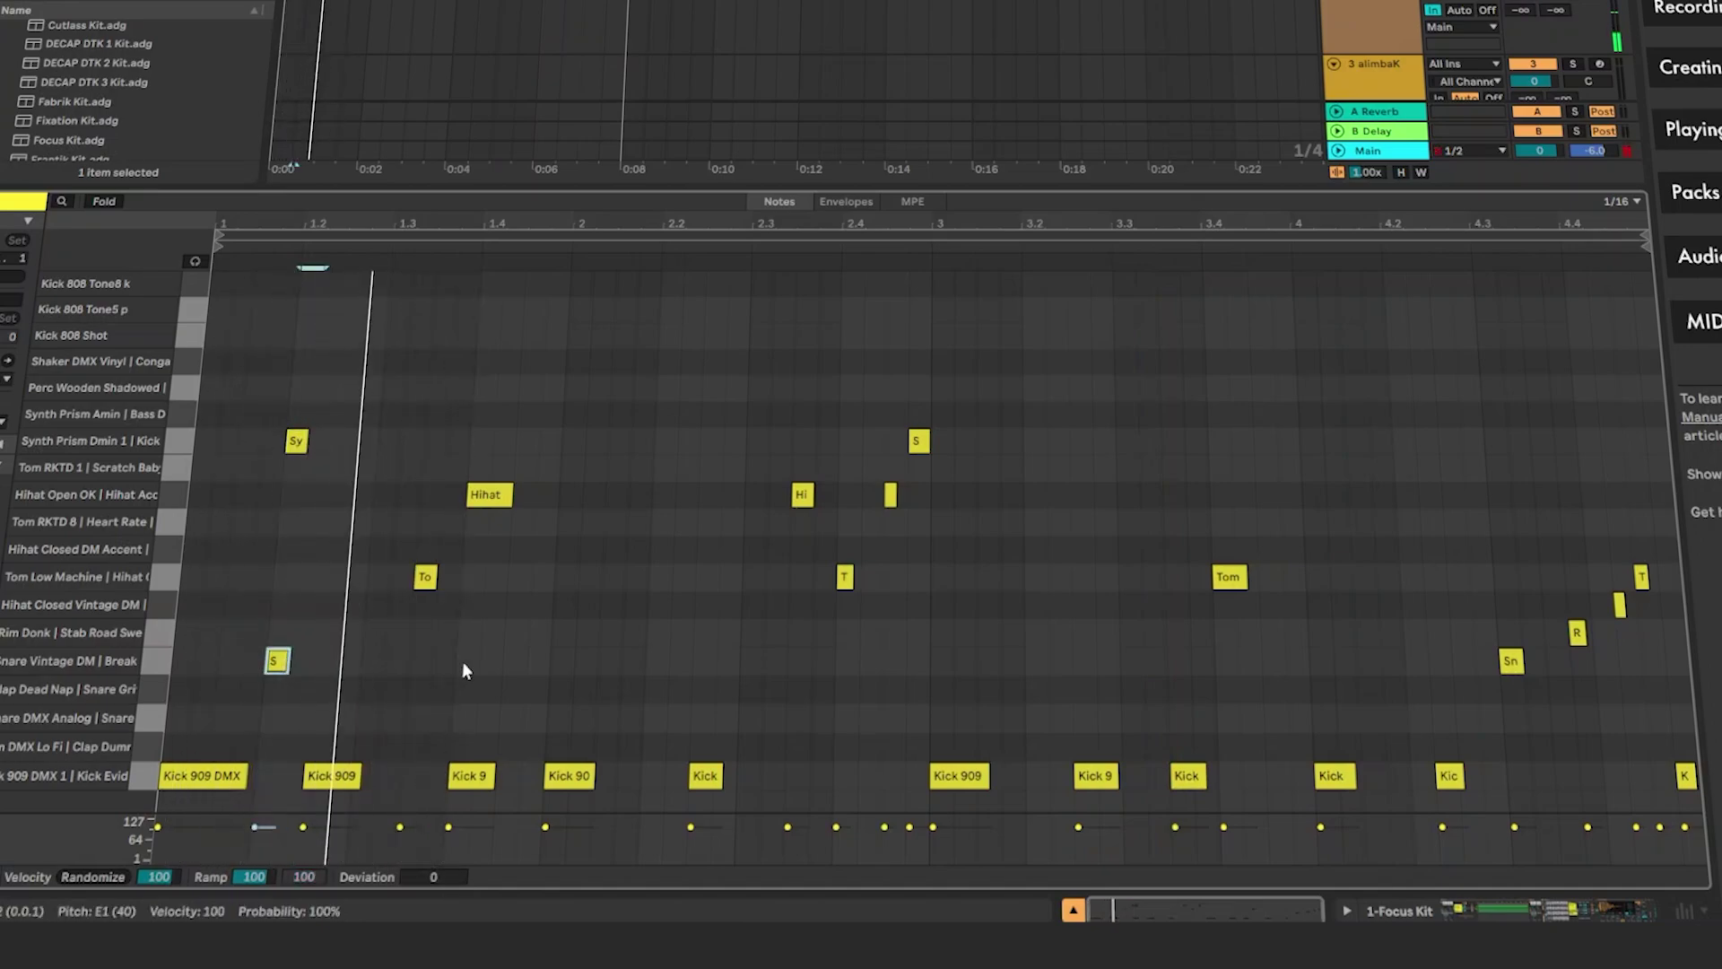
double_click(564, 660)
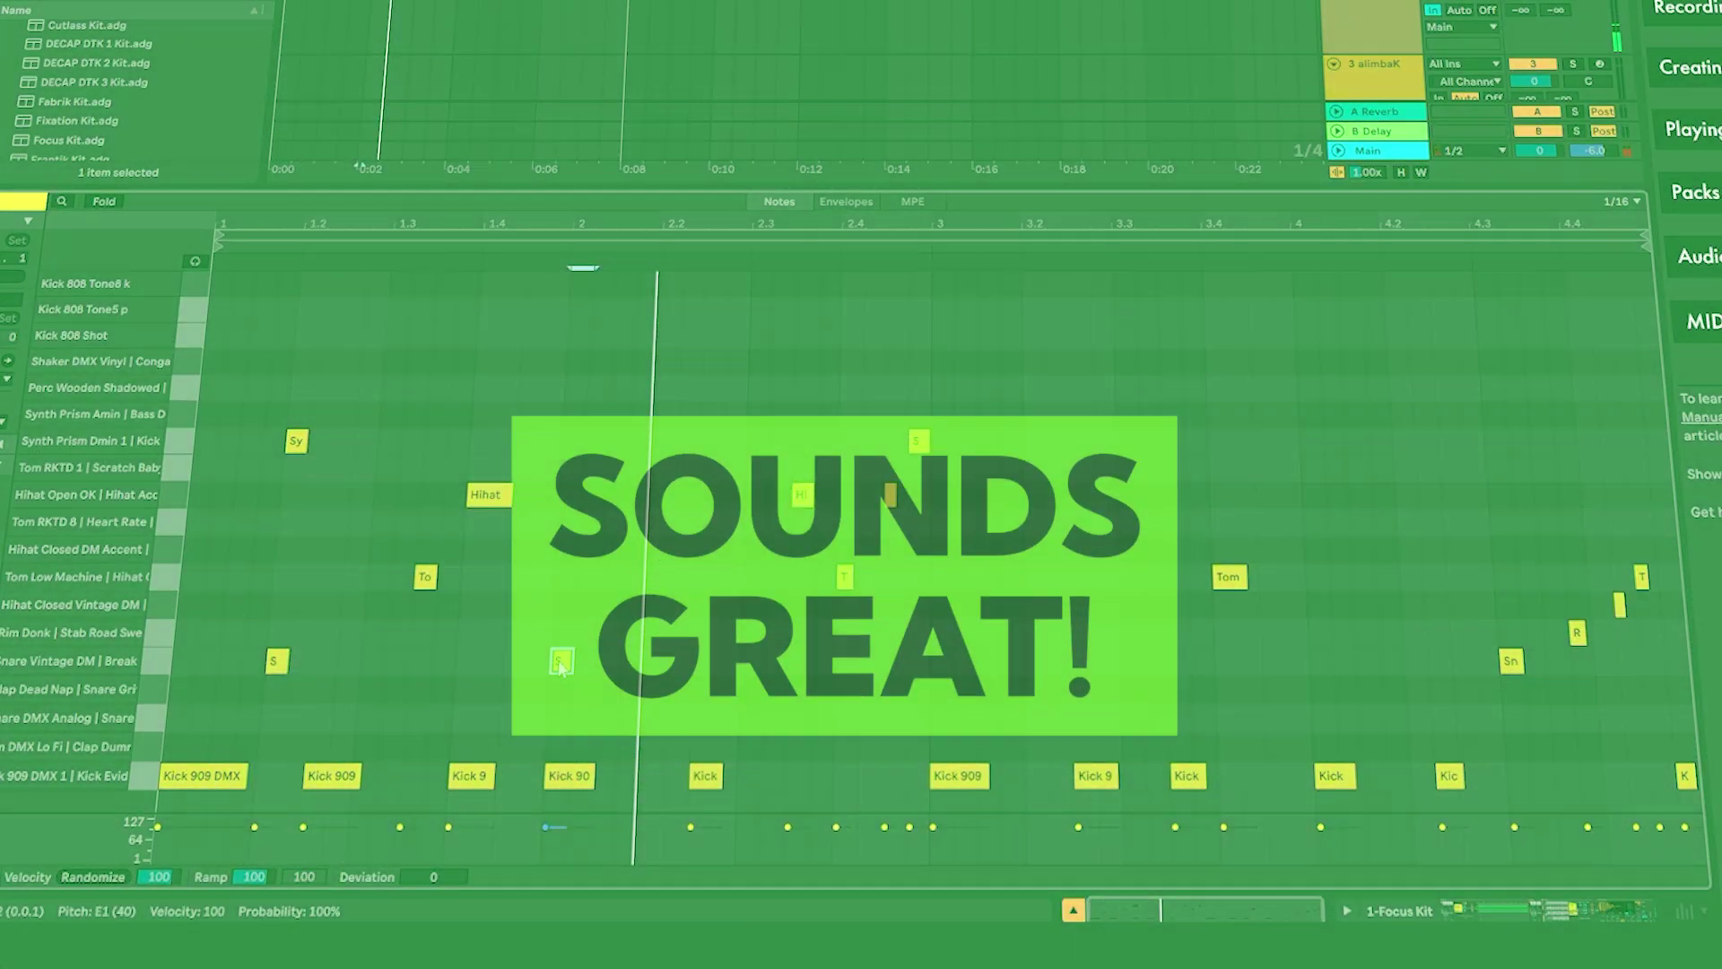
drag(561, 669, 658, 673)
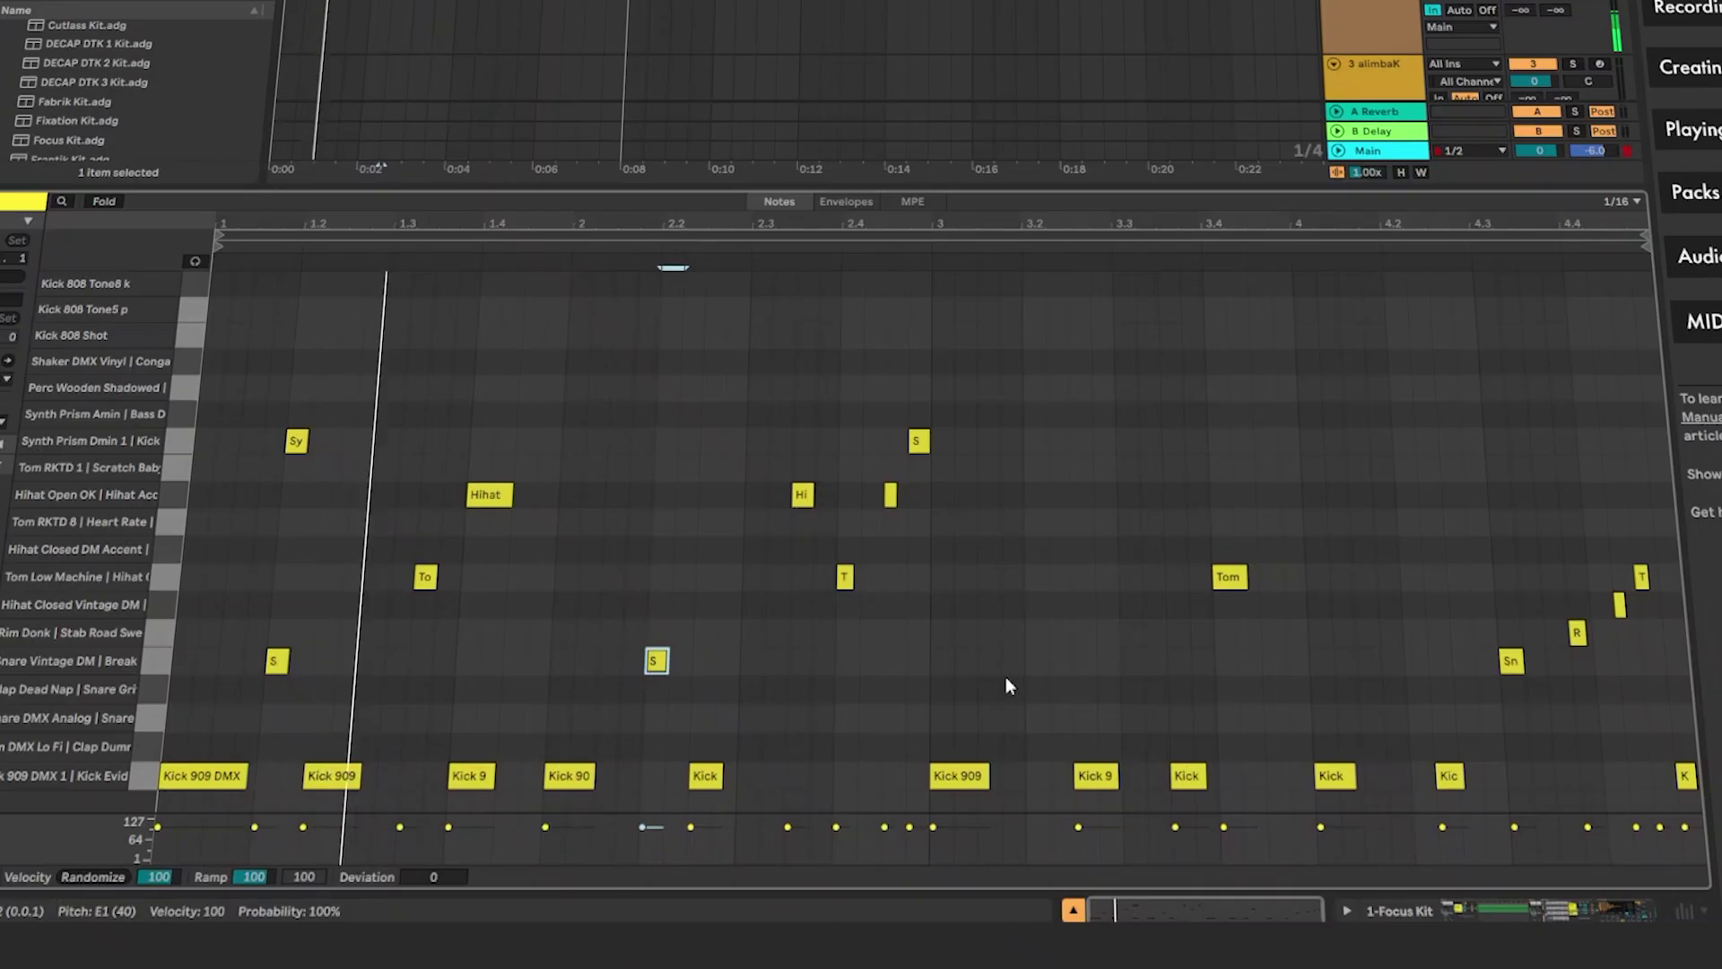
Add a clap note around beat 3.3, auditioning Rim Donk before returning to the clap.
click(1076, 697)
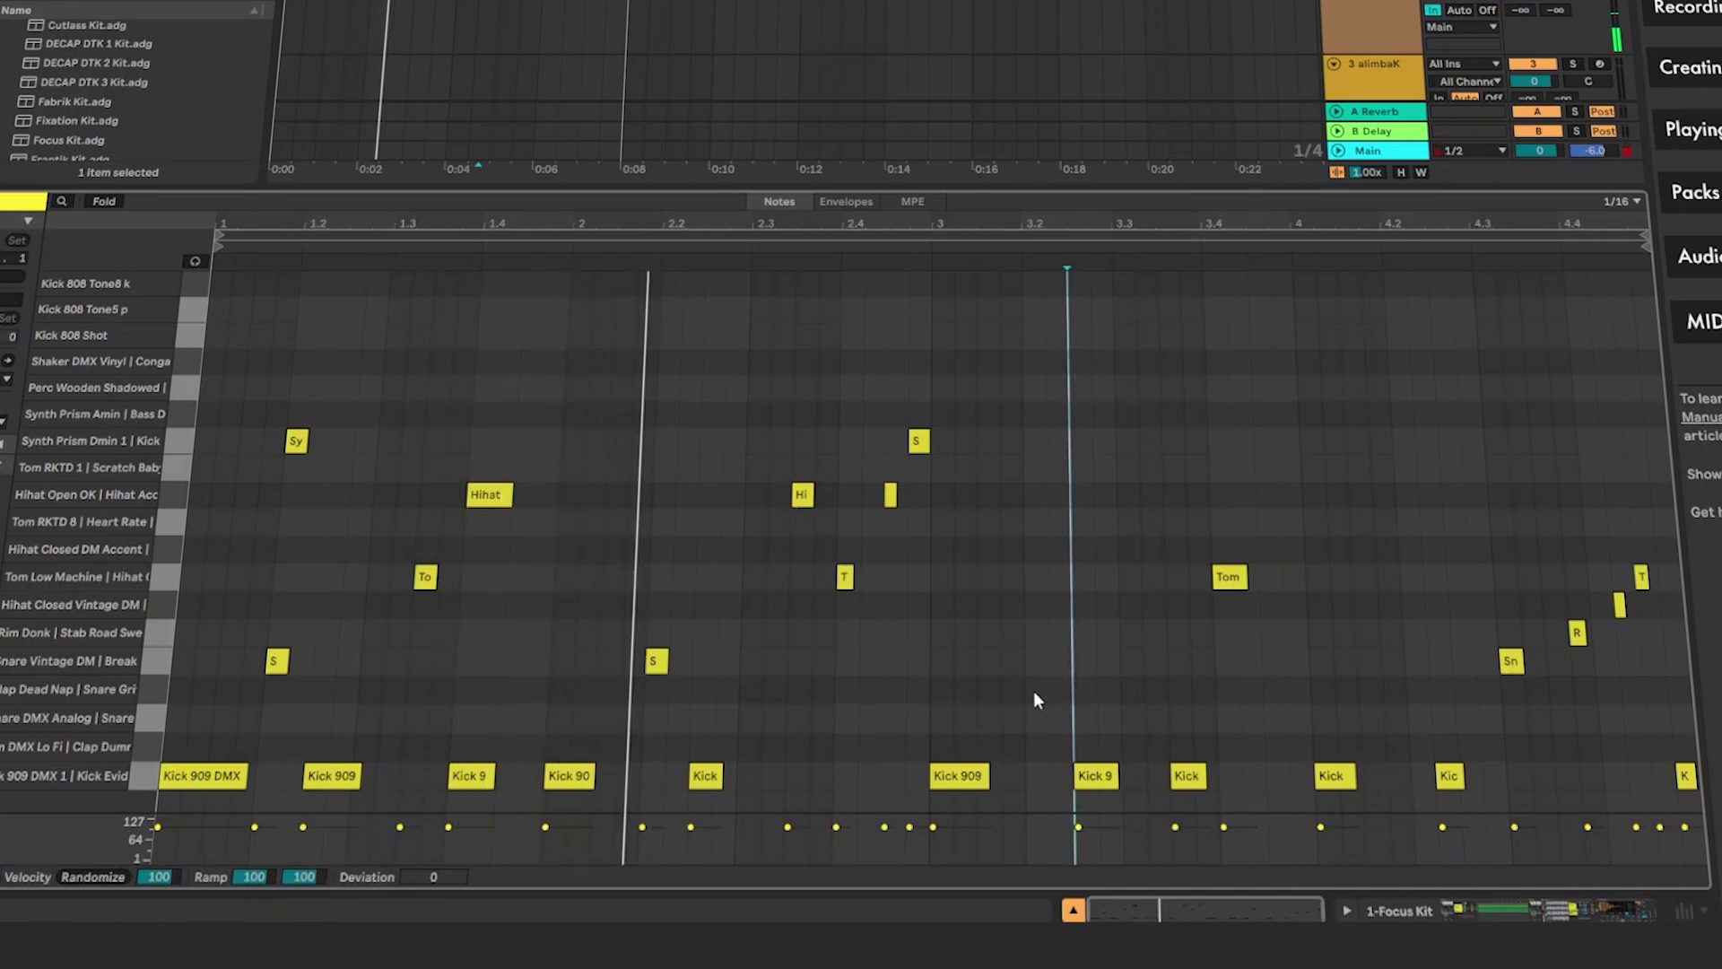
click(1121, 696)
double_click(1130, 692)
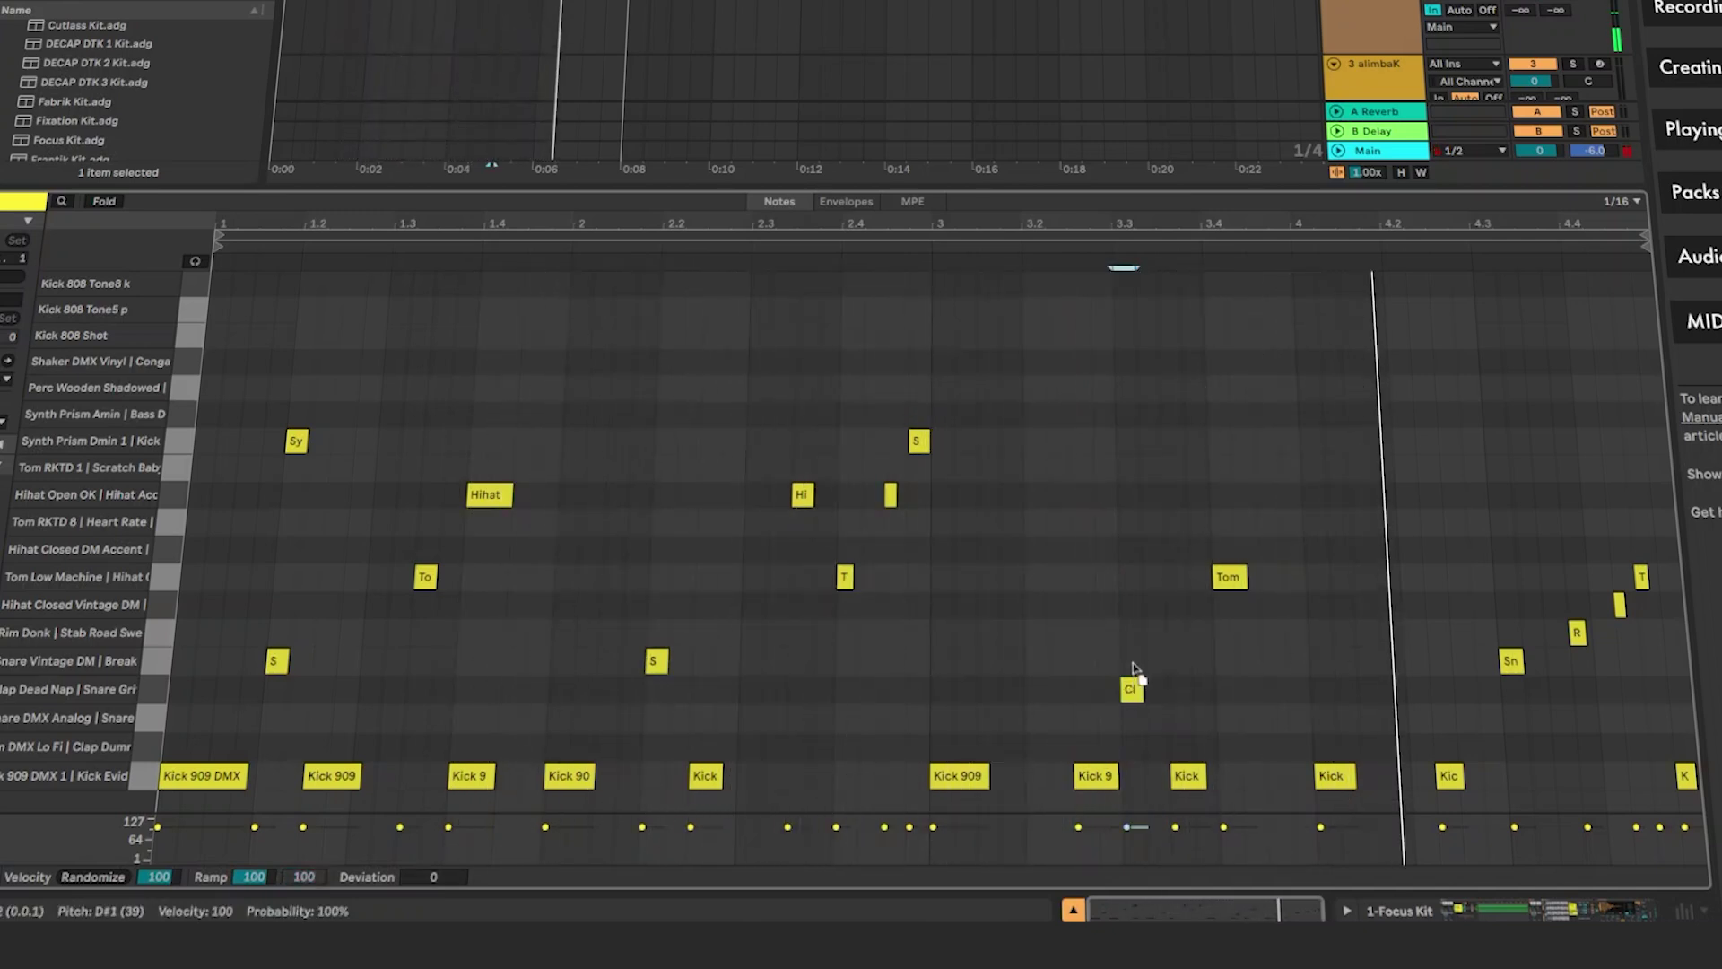
key(Up)
key(Up)
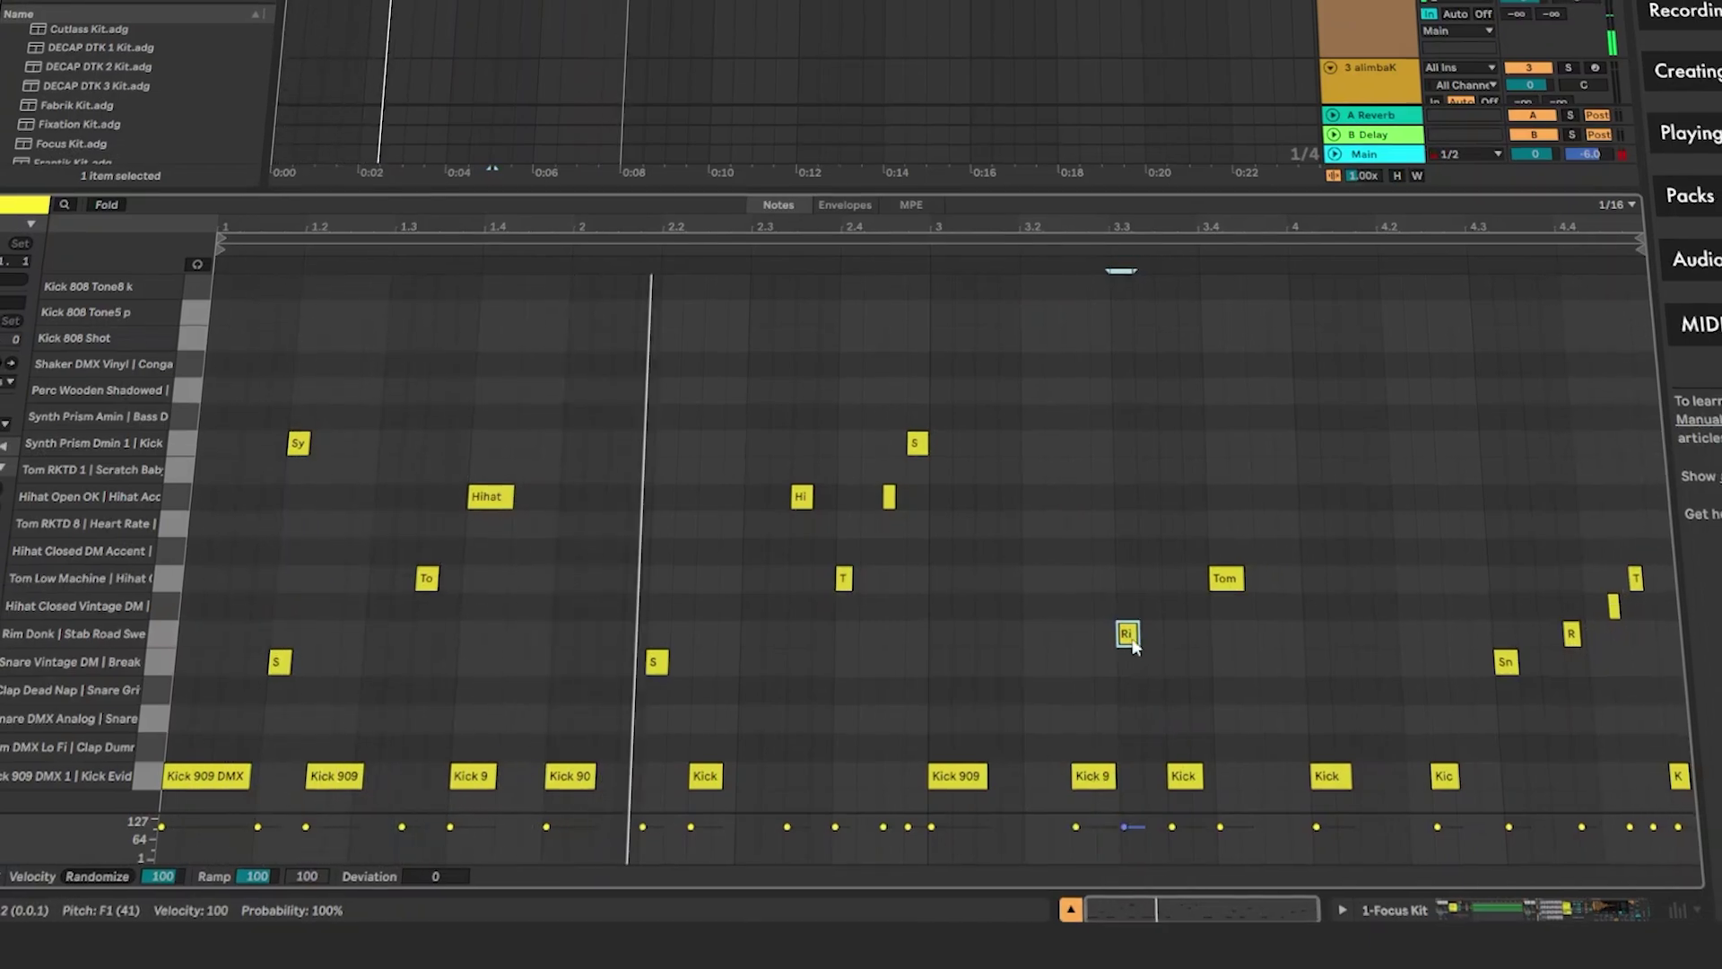
key(Down)
key(Down)
Move the clap onto the snare row, add a later snare note, and shift a kick one step later.
drag(1002, 693, 1005, 681)
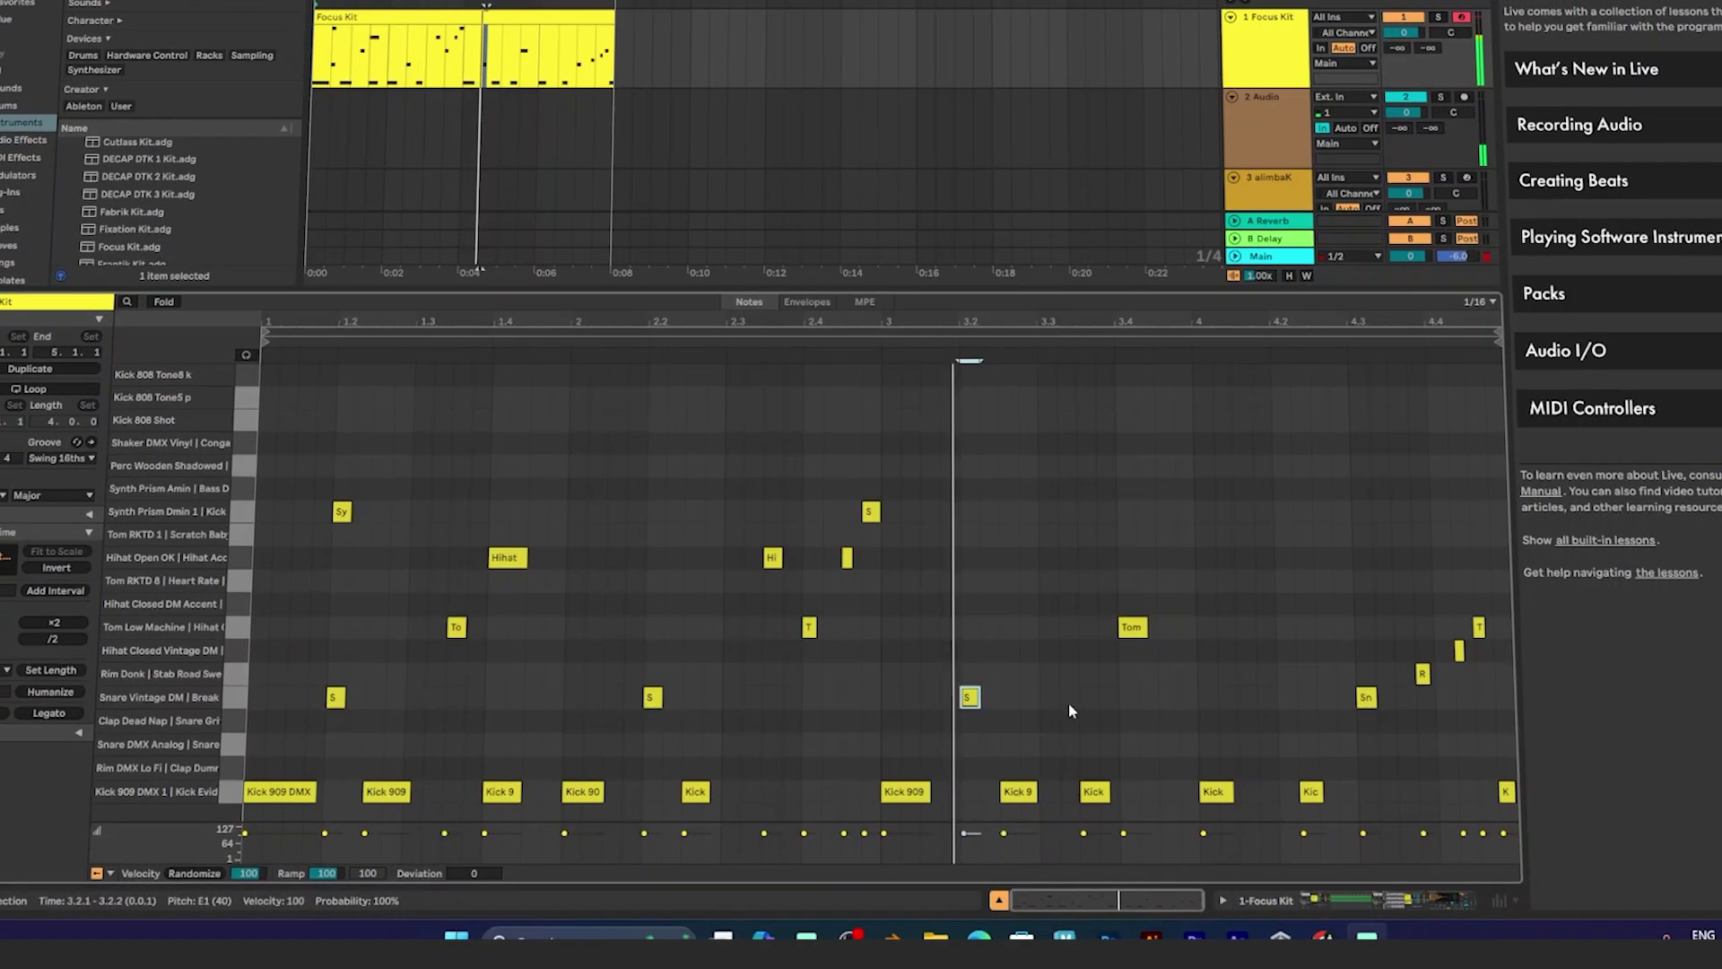
double_click(1171, 681)
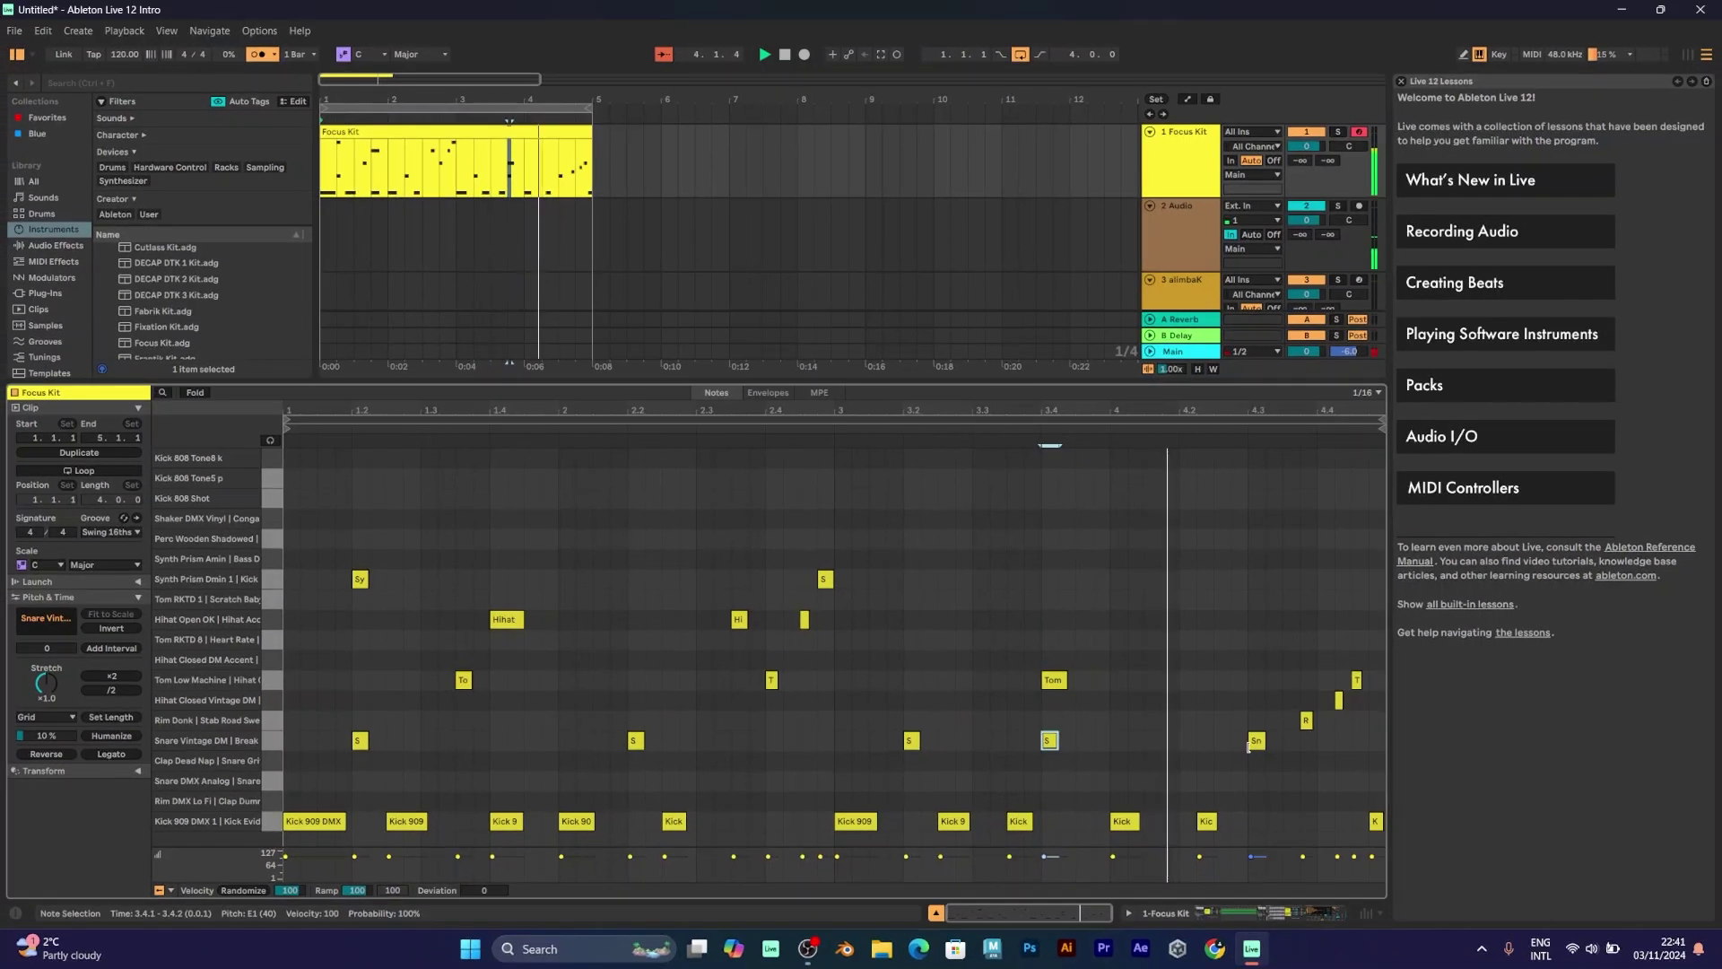
drag(1212, 820, 1213, 819)
drag(1213, 820, 1230, 820)
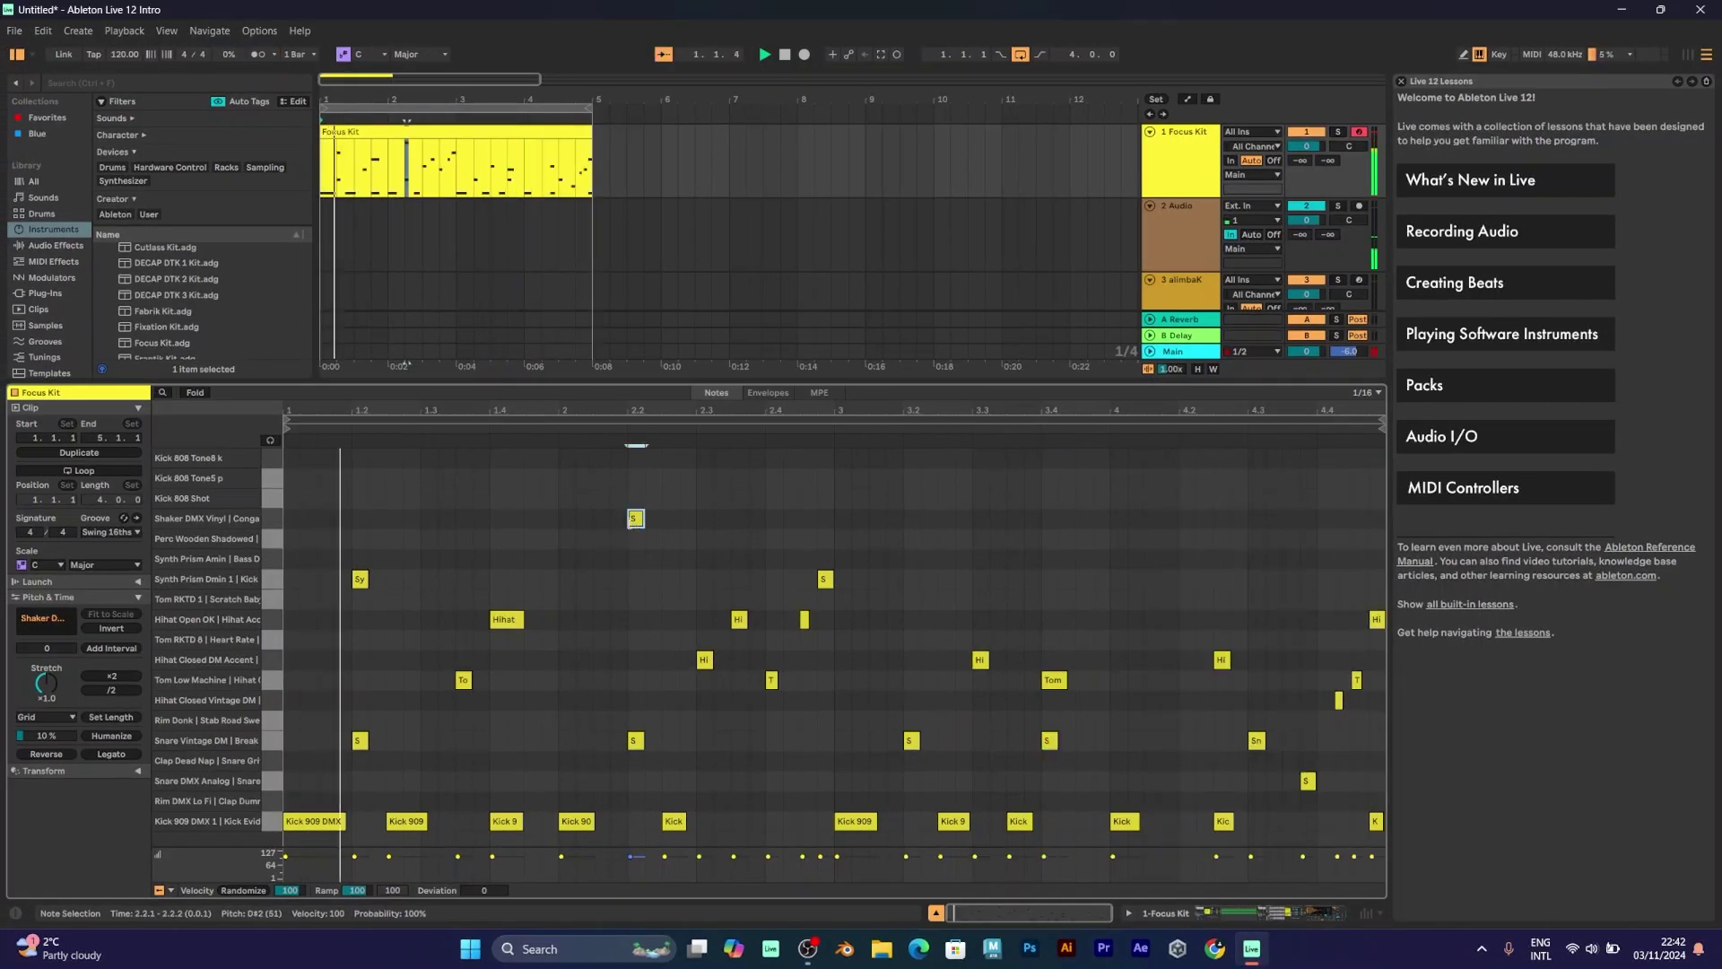
Add a Synth Prism note at 2.1.3 and move it toward the loop's start.
double_click(596, 562)
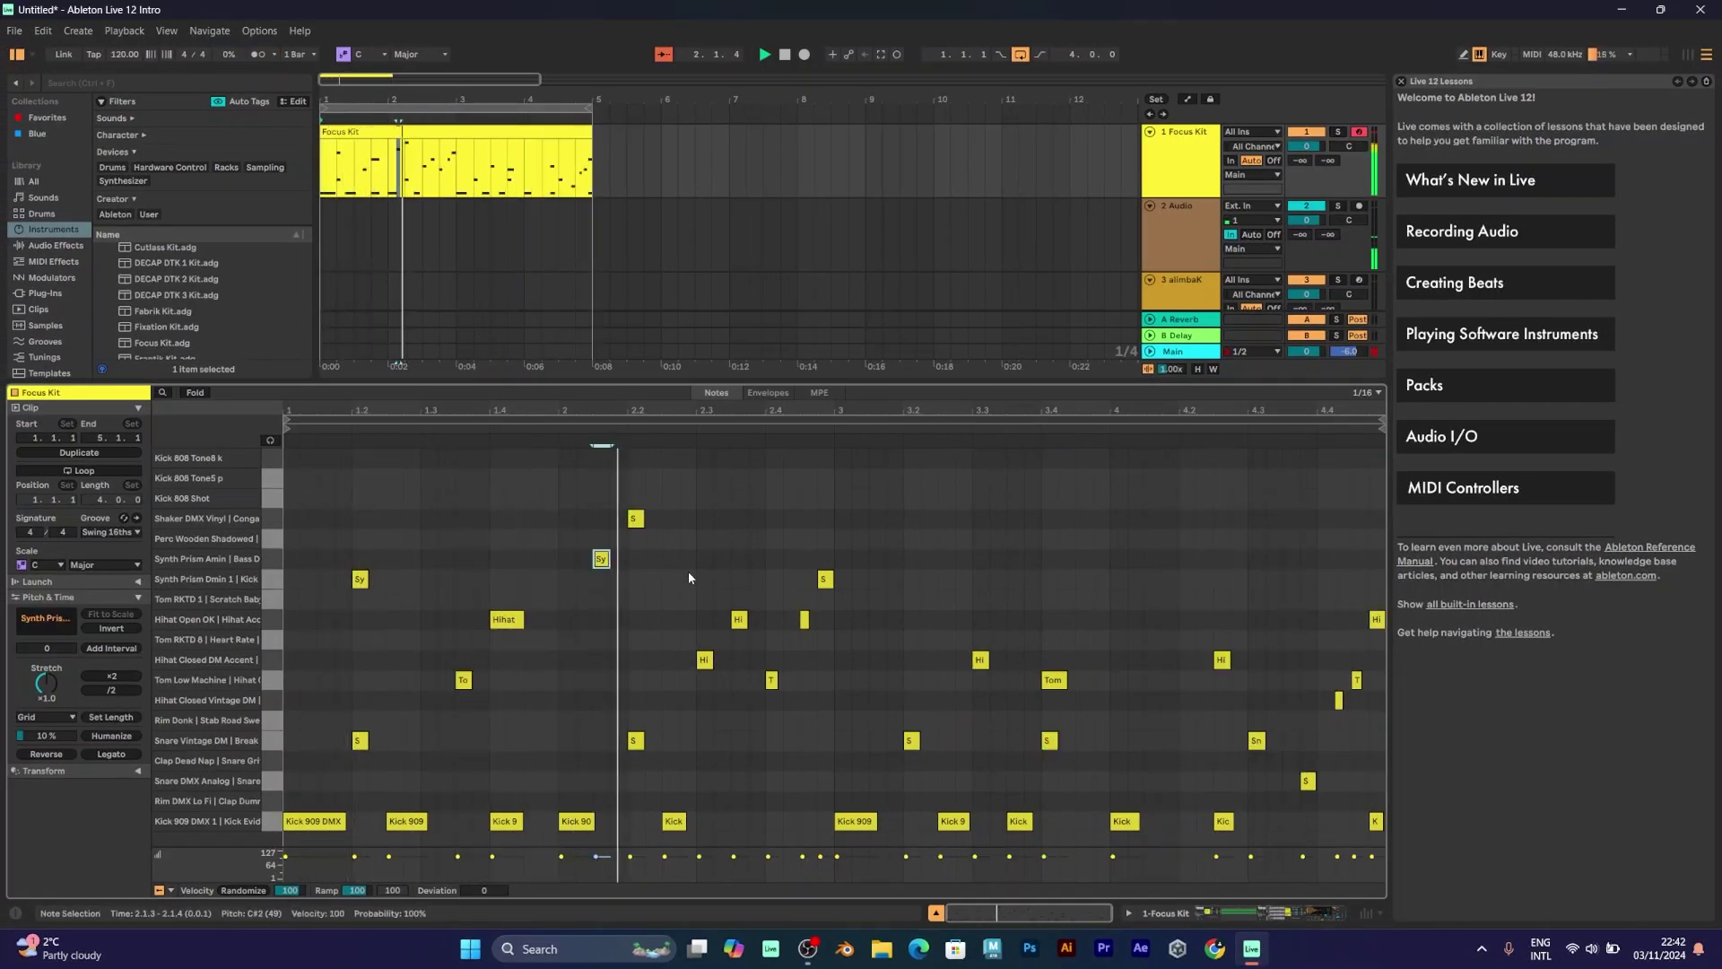
drag(664, 568, 568, 507)
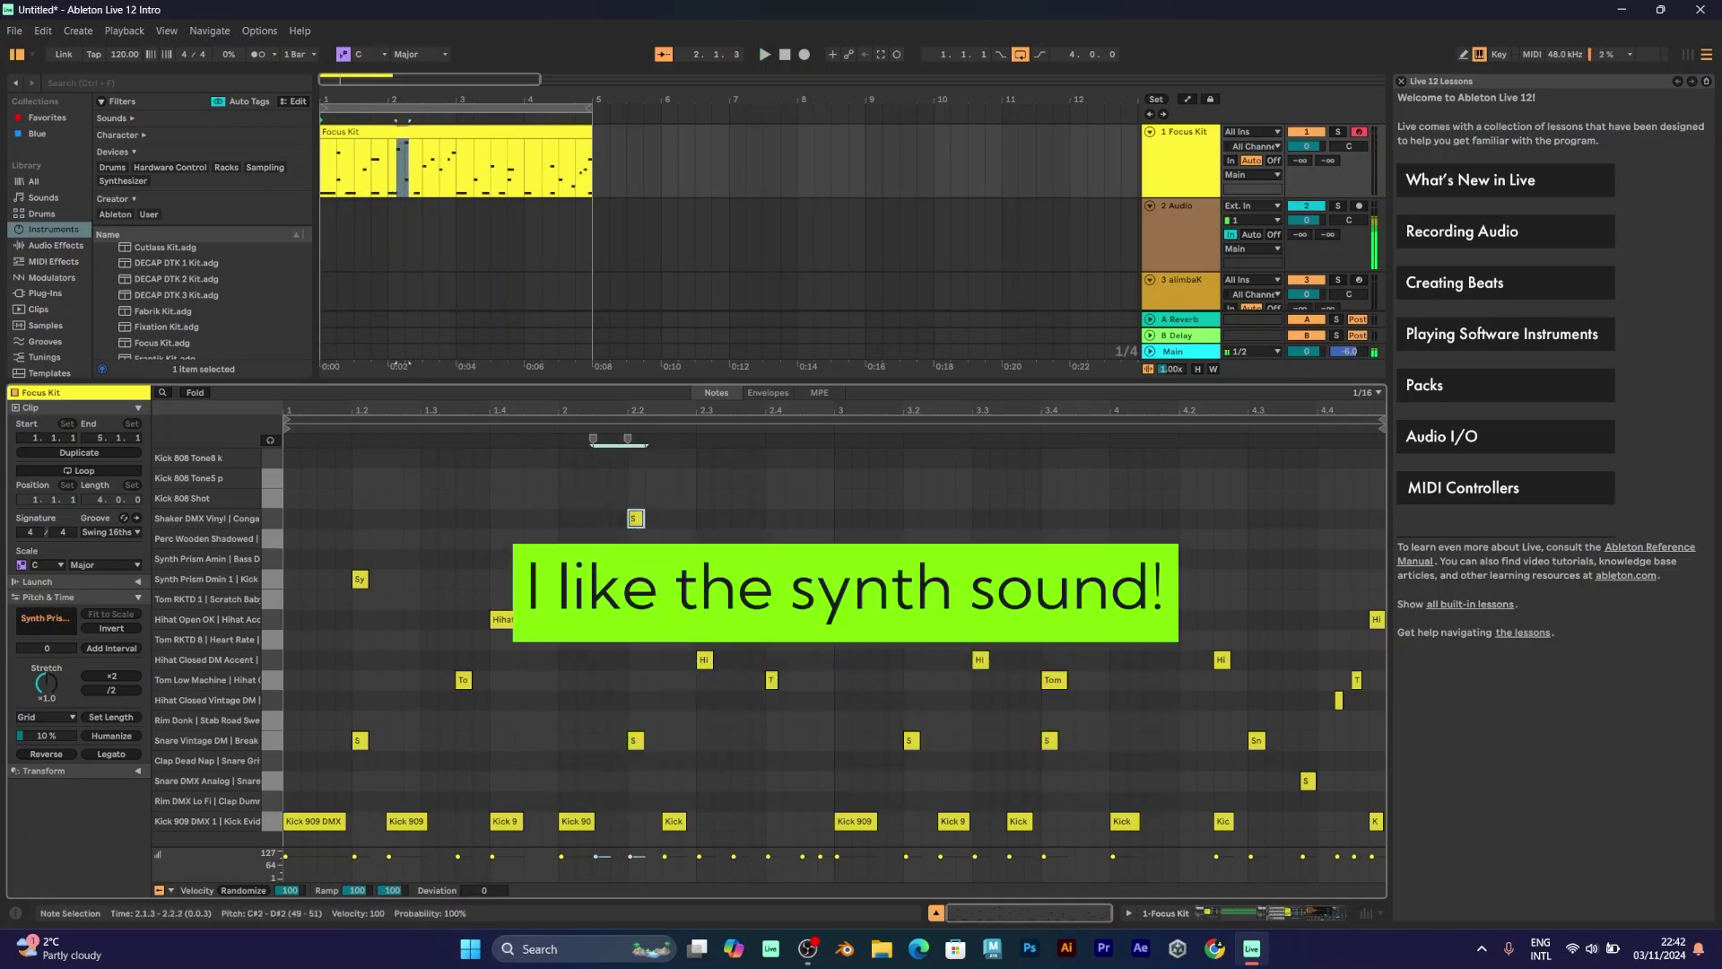
drag(604, 565, 636, 520)
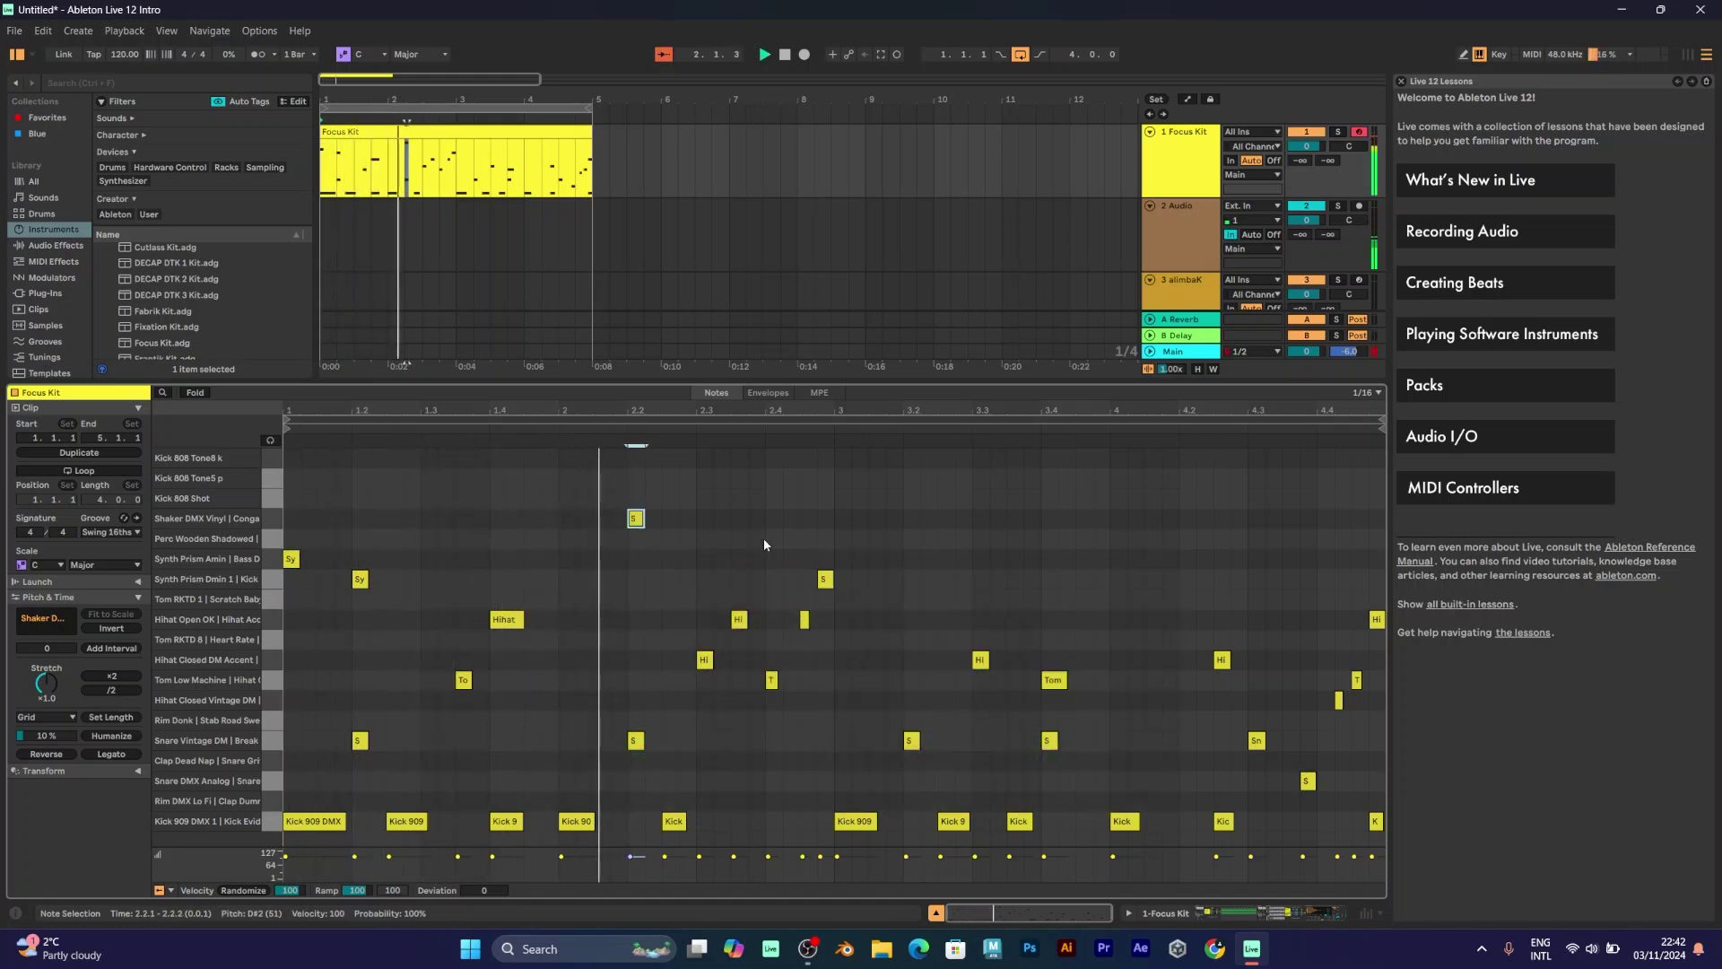
Add a Synth Prism Amin hit at 3.1.1, then stop playback and show the Focus Kit devices.
double_click(842, 558)
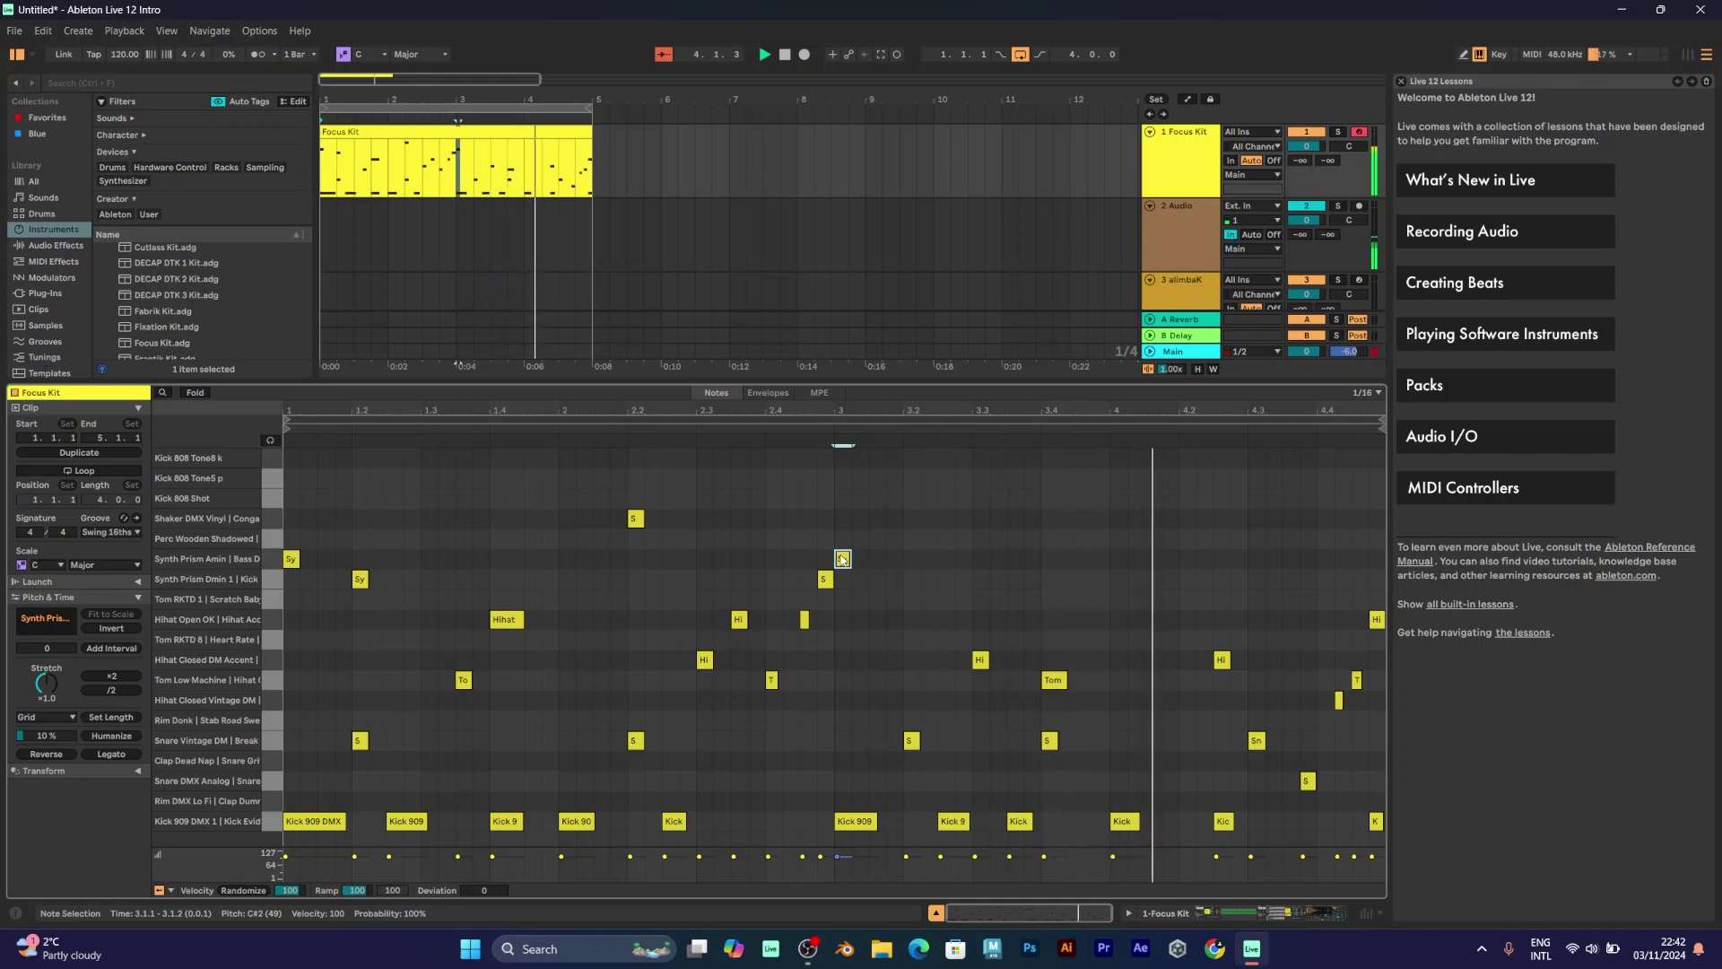
drag(841, 561, 845, 599)
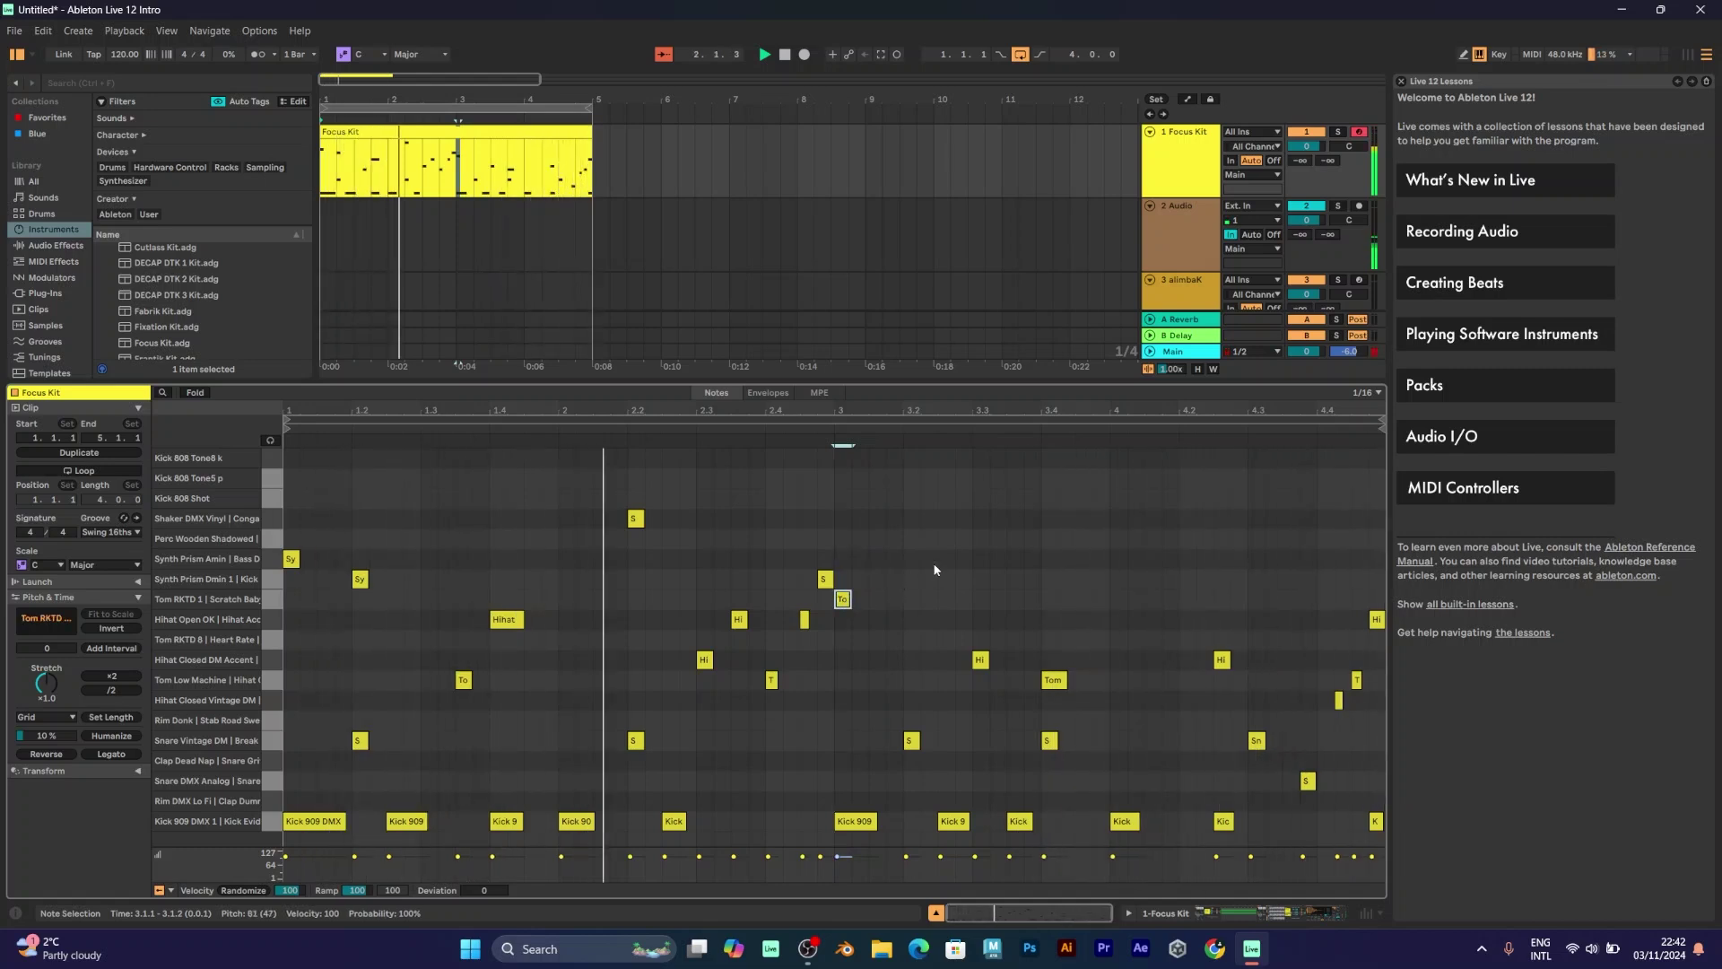
click(969, 542)
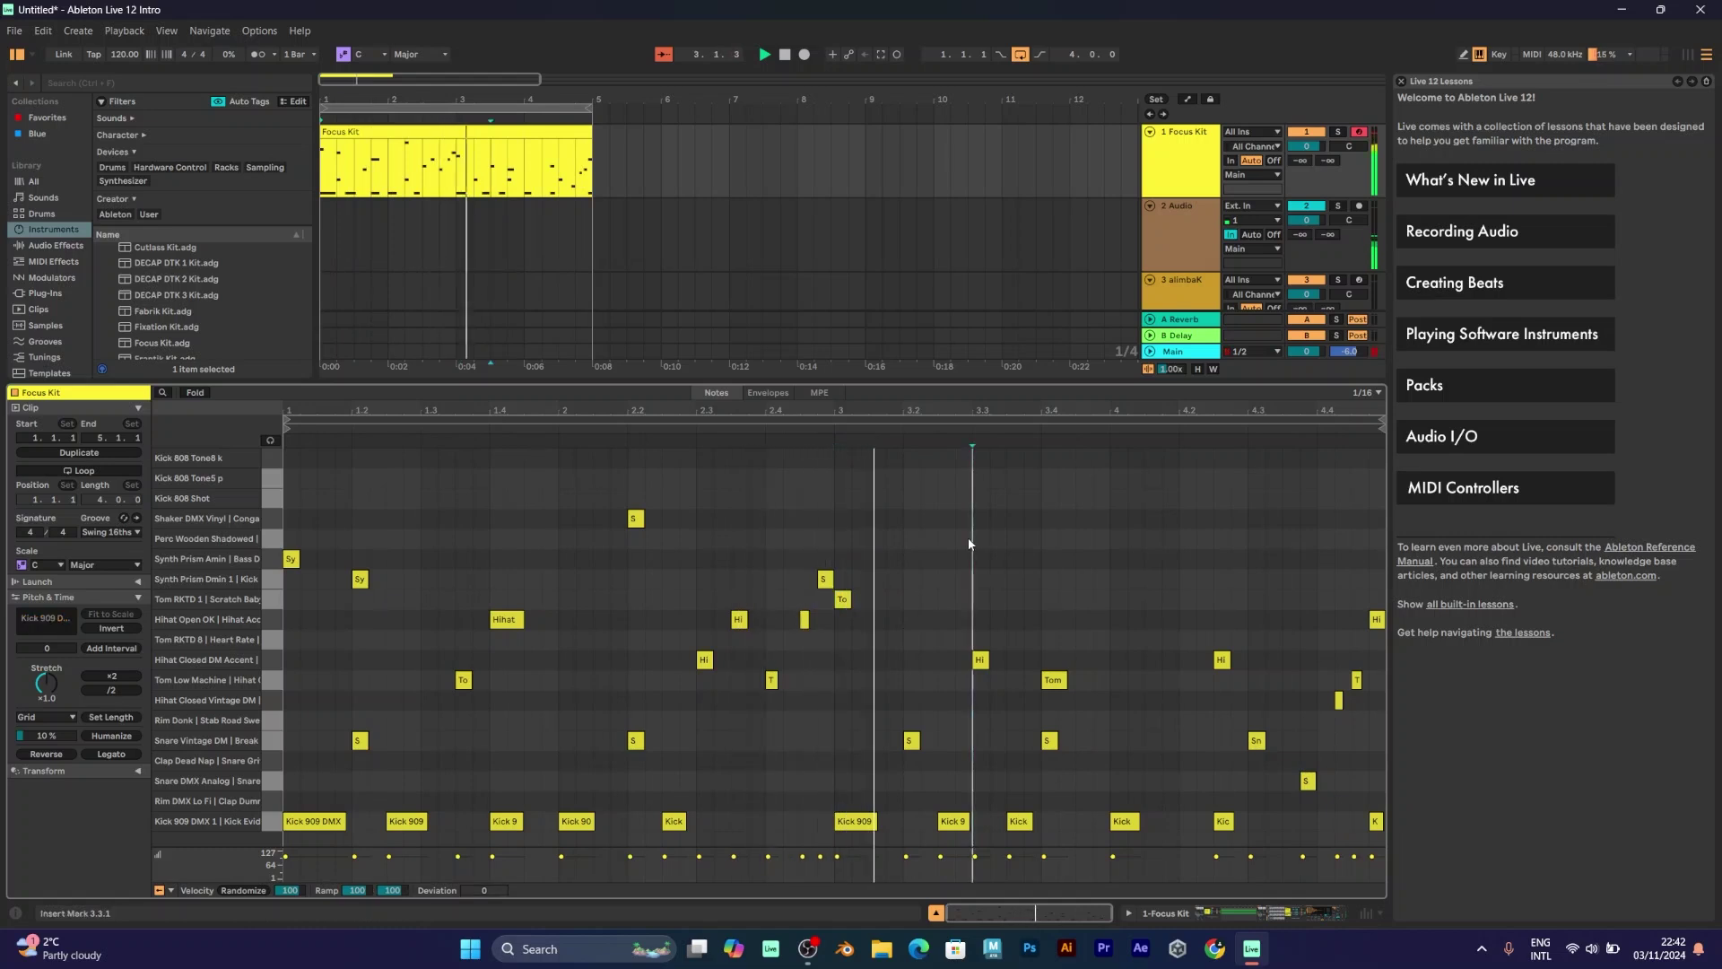
drag(843, 599, 845, 561)
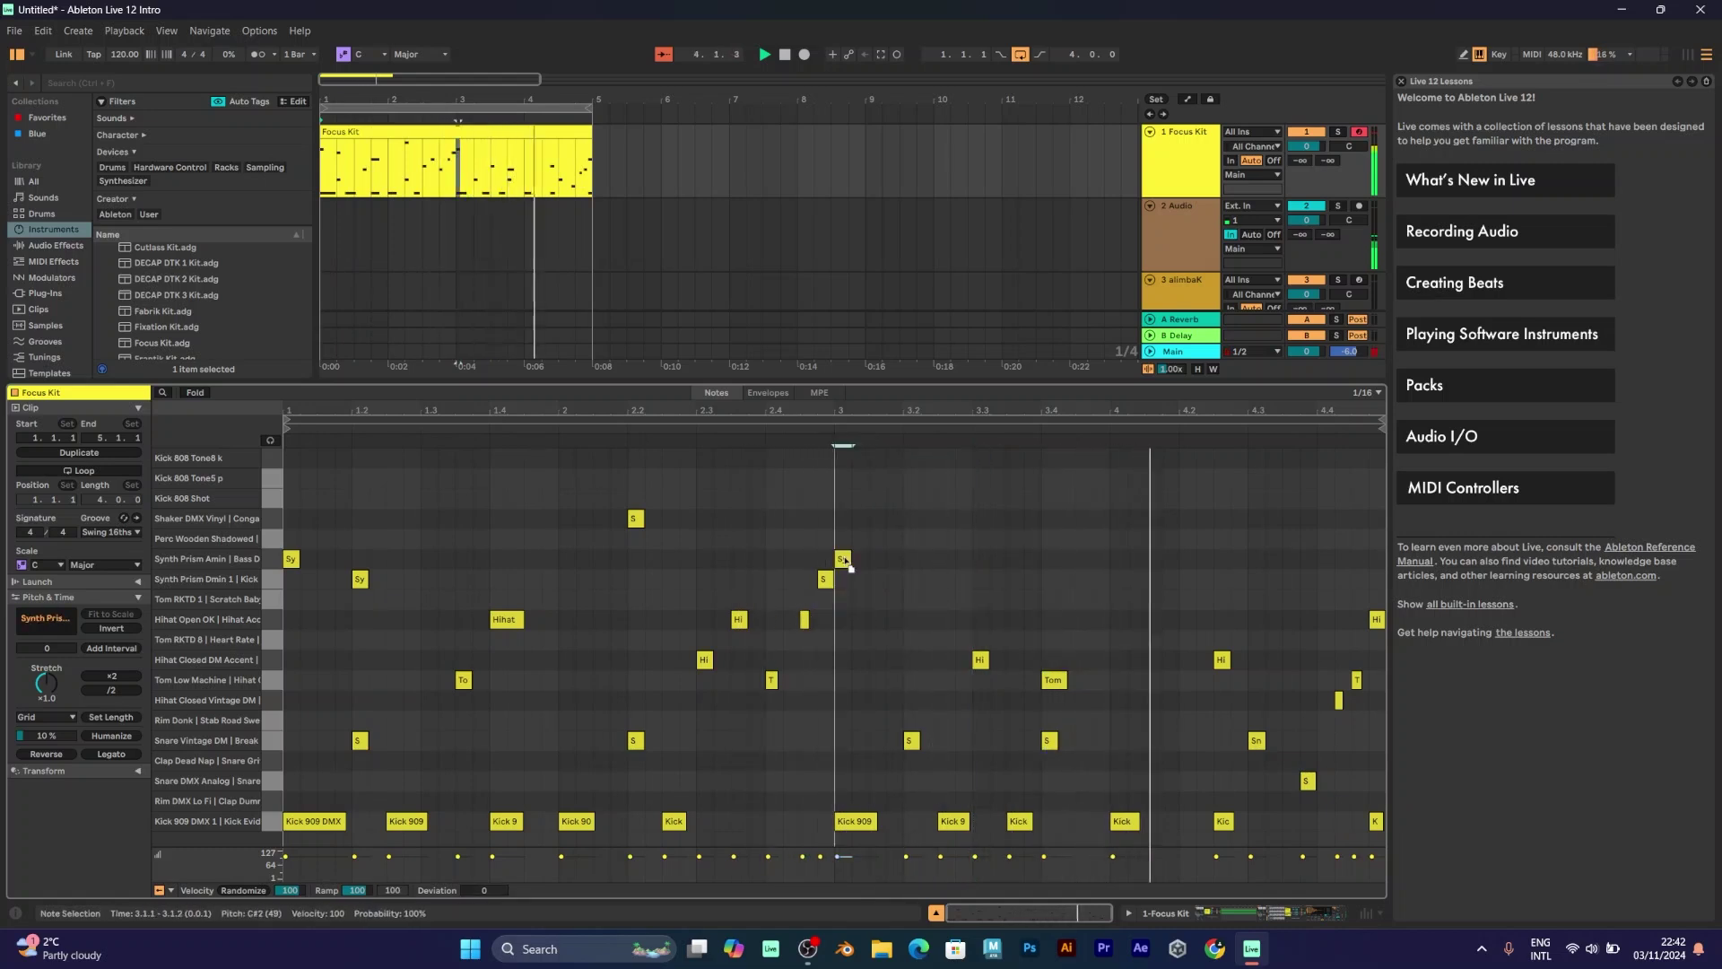
key(space)
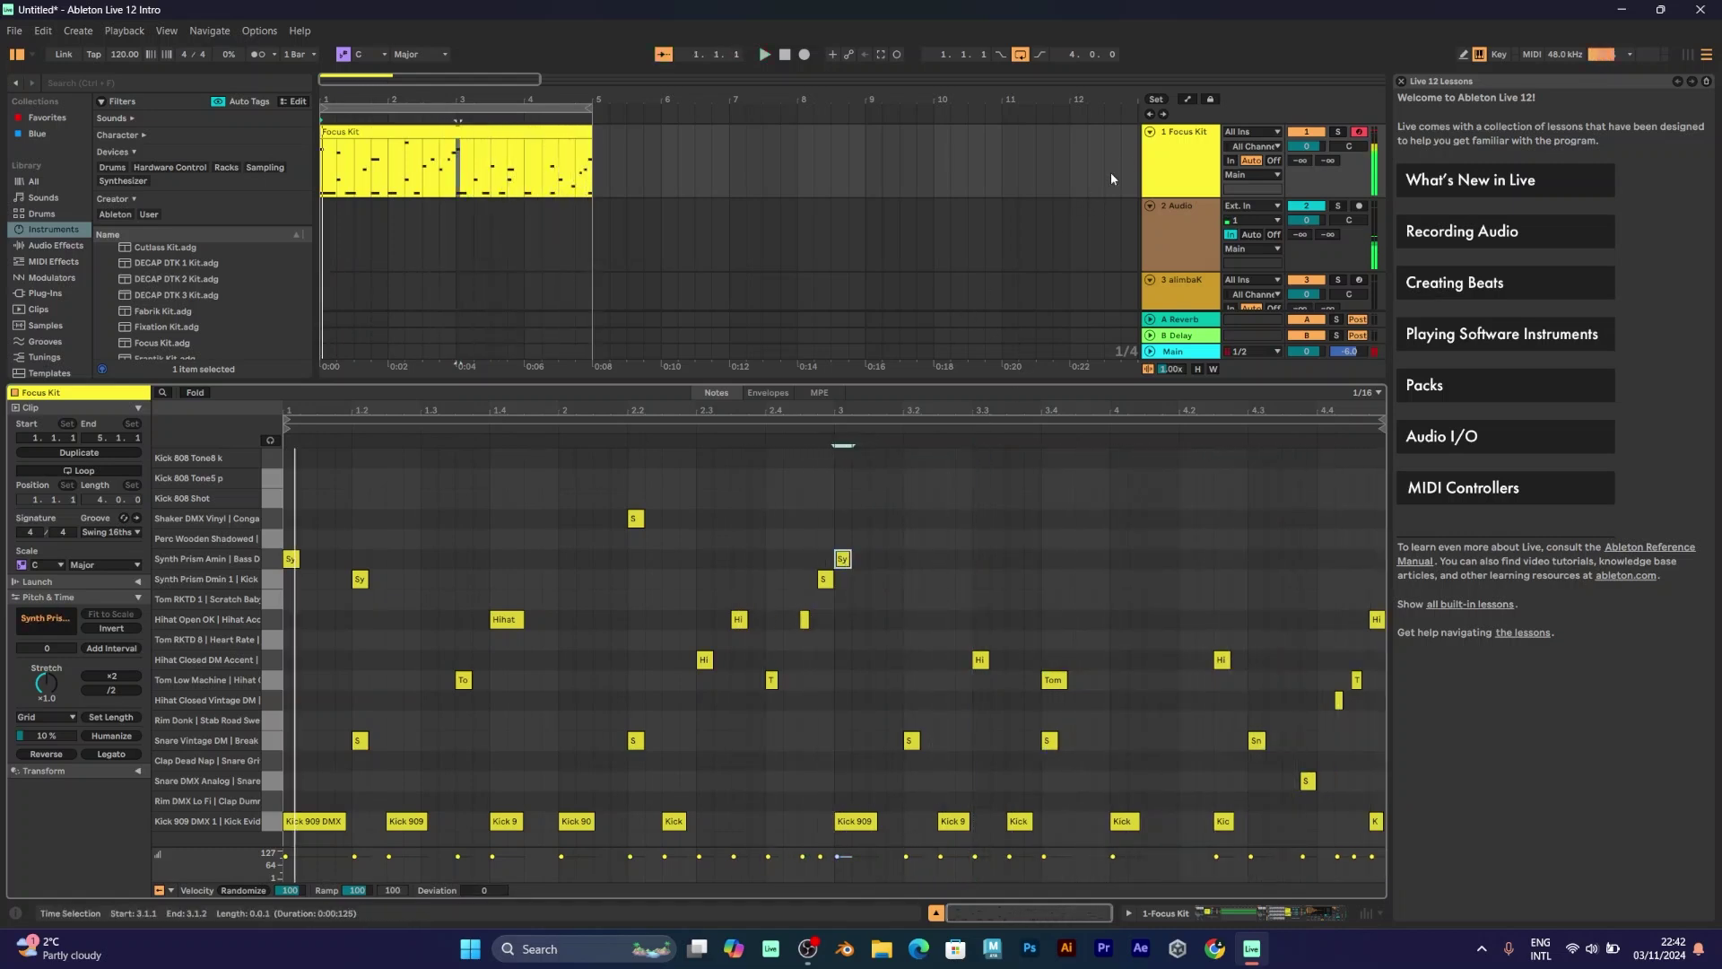
double_click(1180, 162)
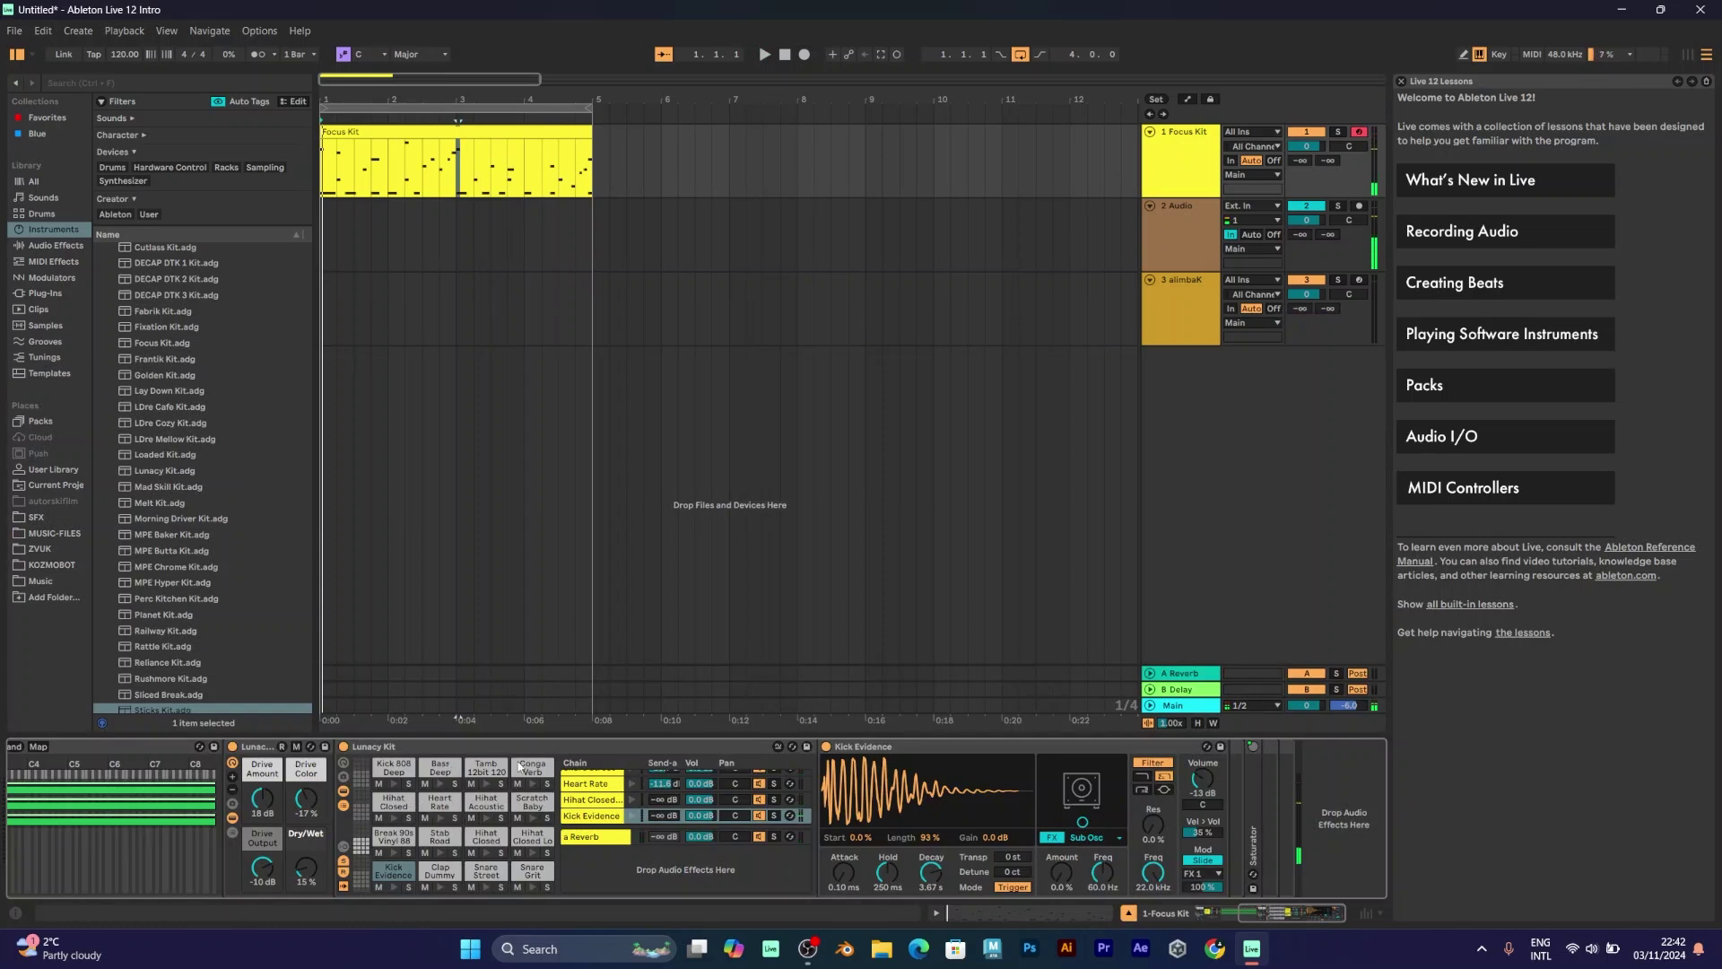
Select the Synth Prism Amin pad in the Focus Kit layer and reveal its sample controls.
drag(1271, 912, 1219, 913)
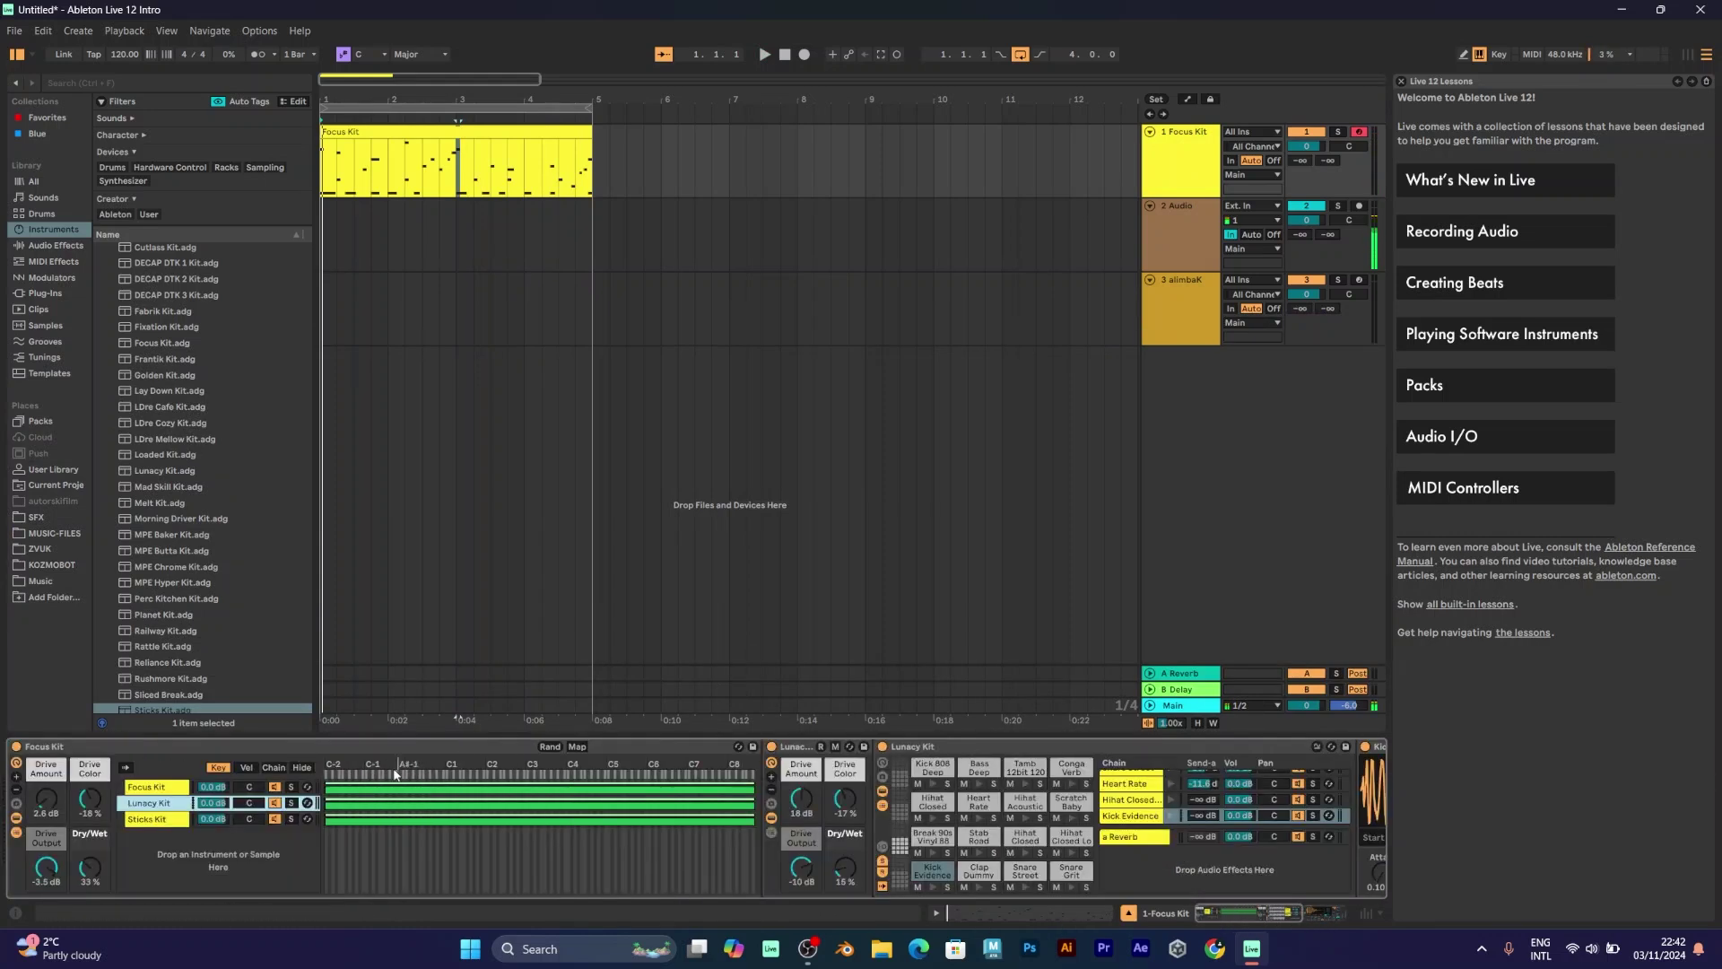
click(148, 788)
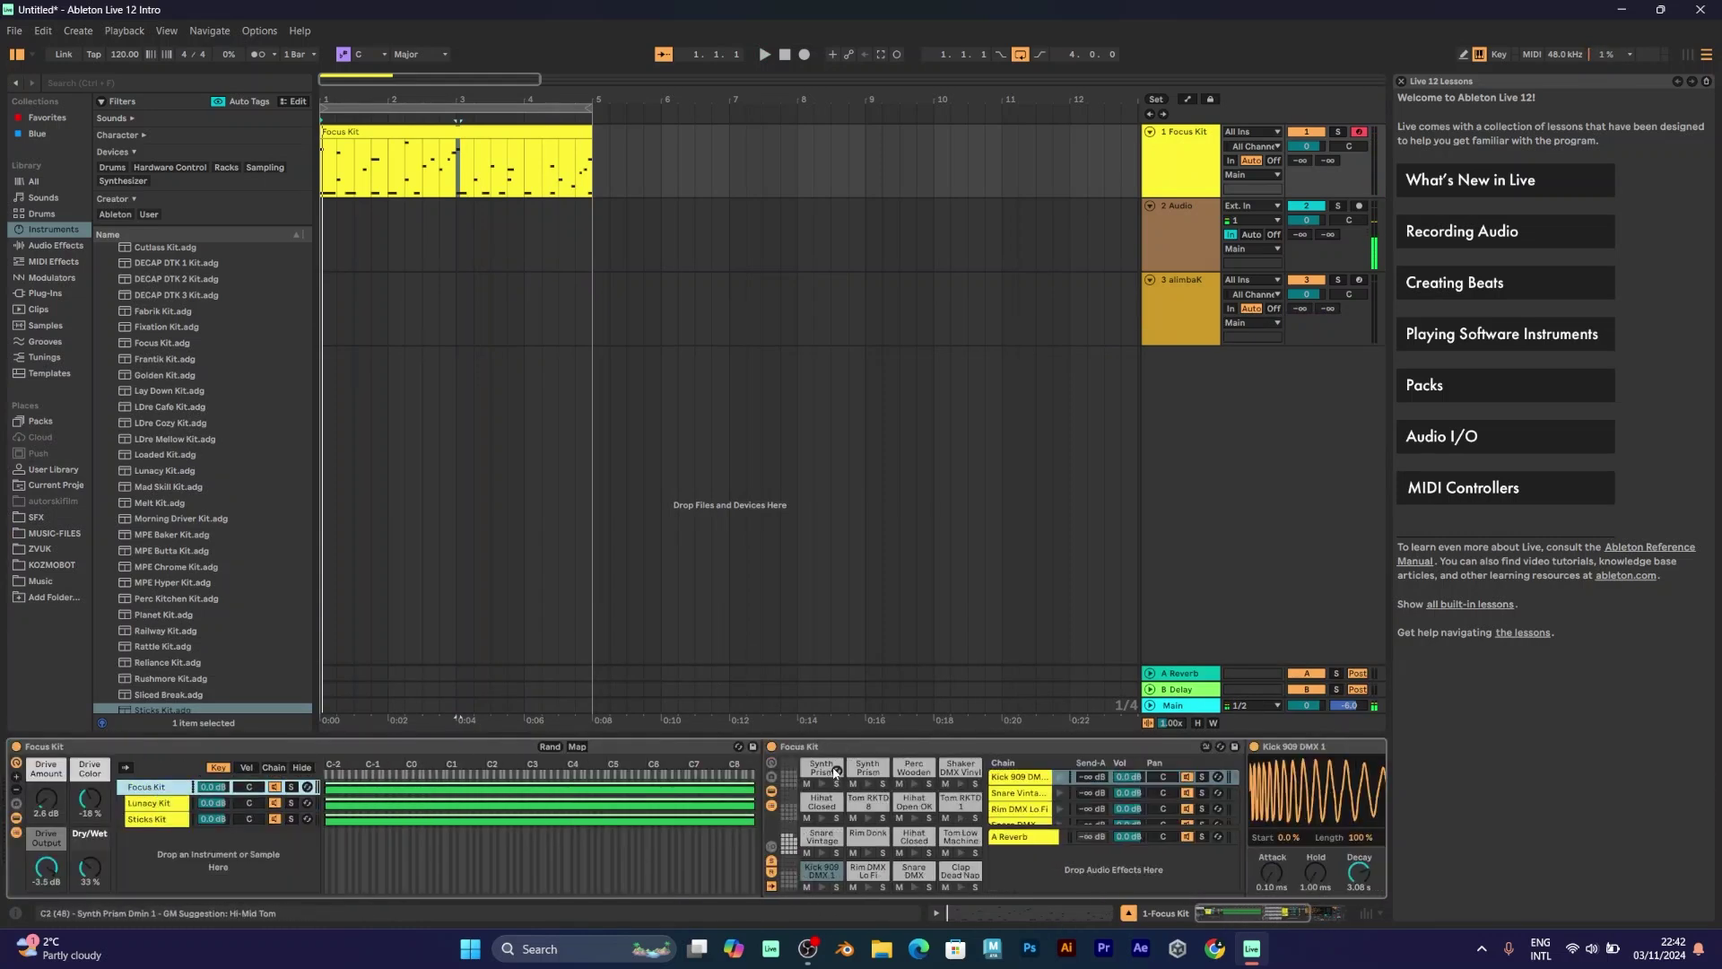
click(834, 771)
click(869, 769)
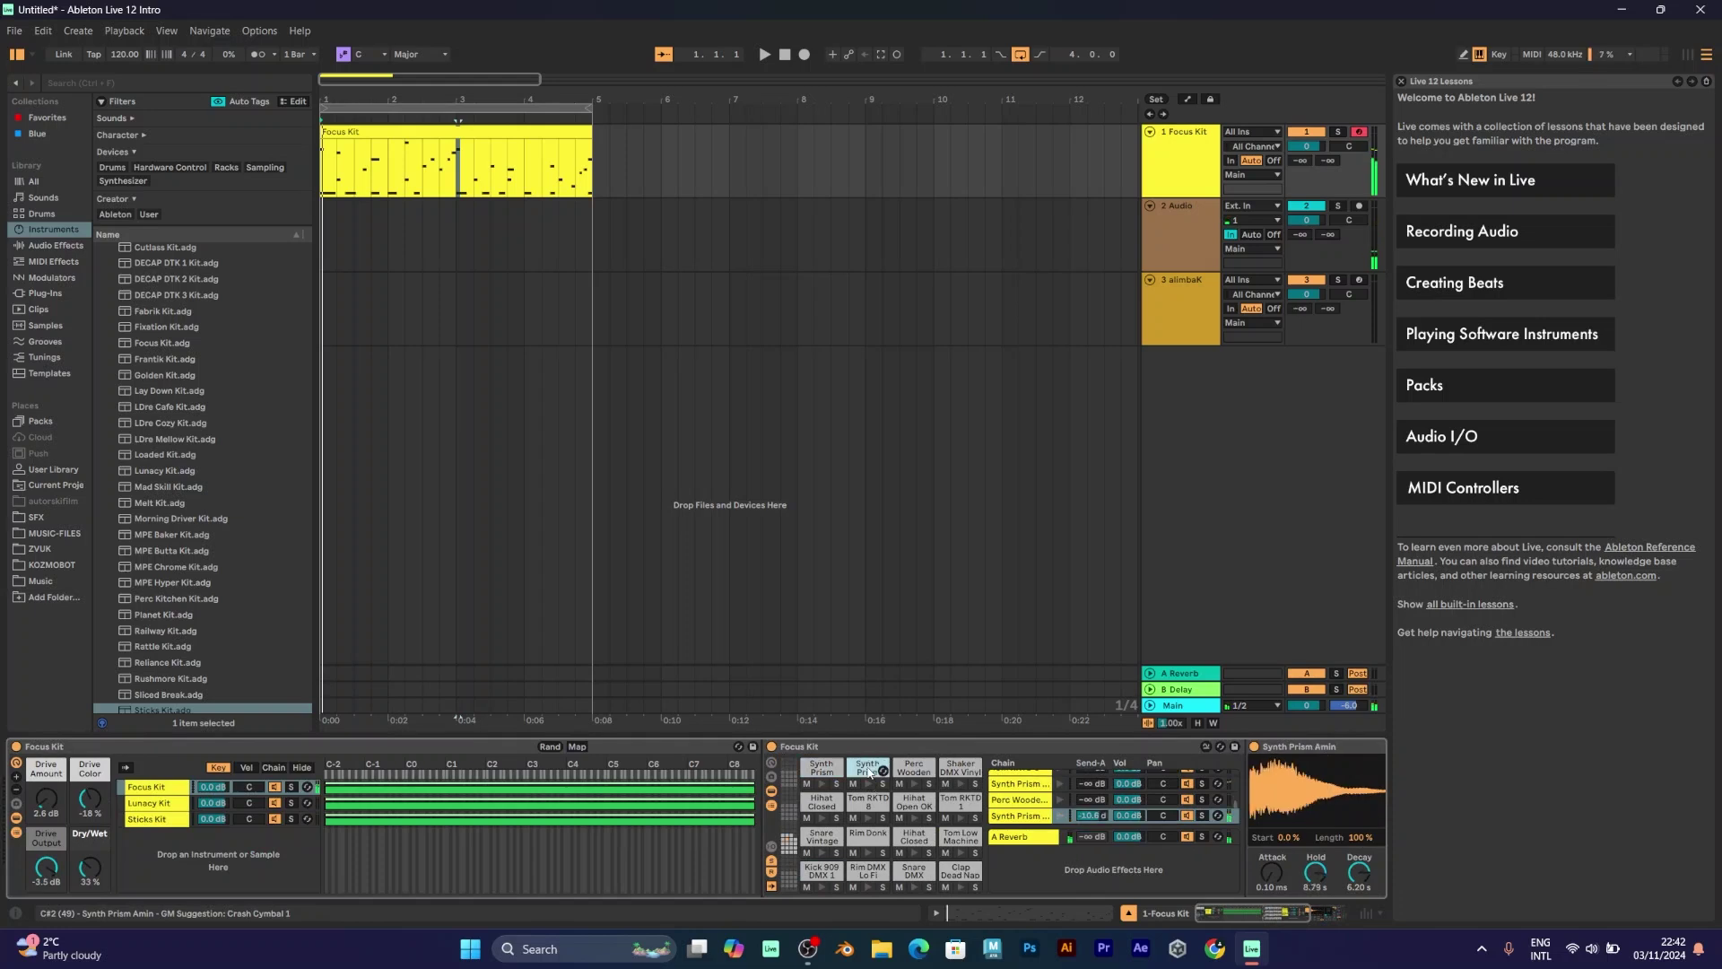
click(1303, 913)
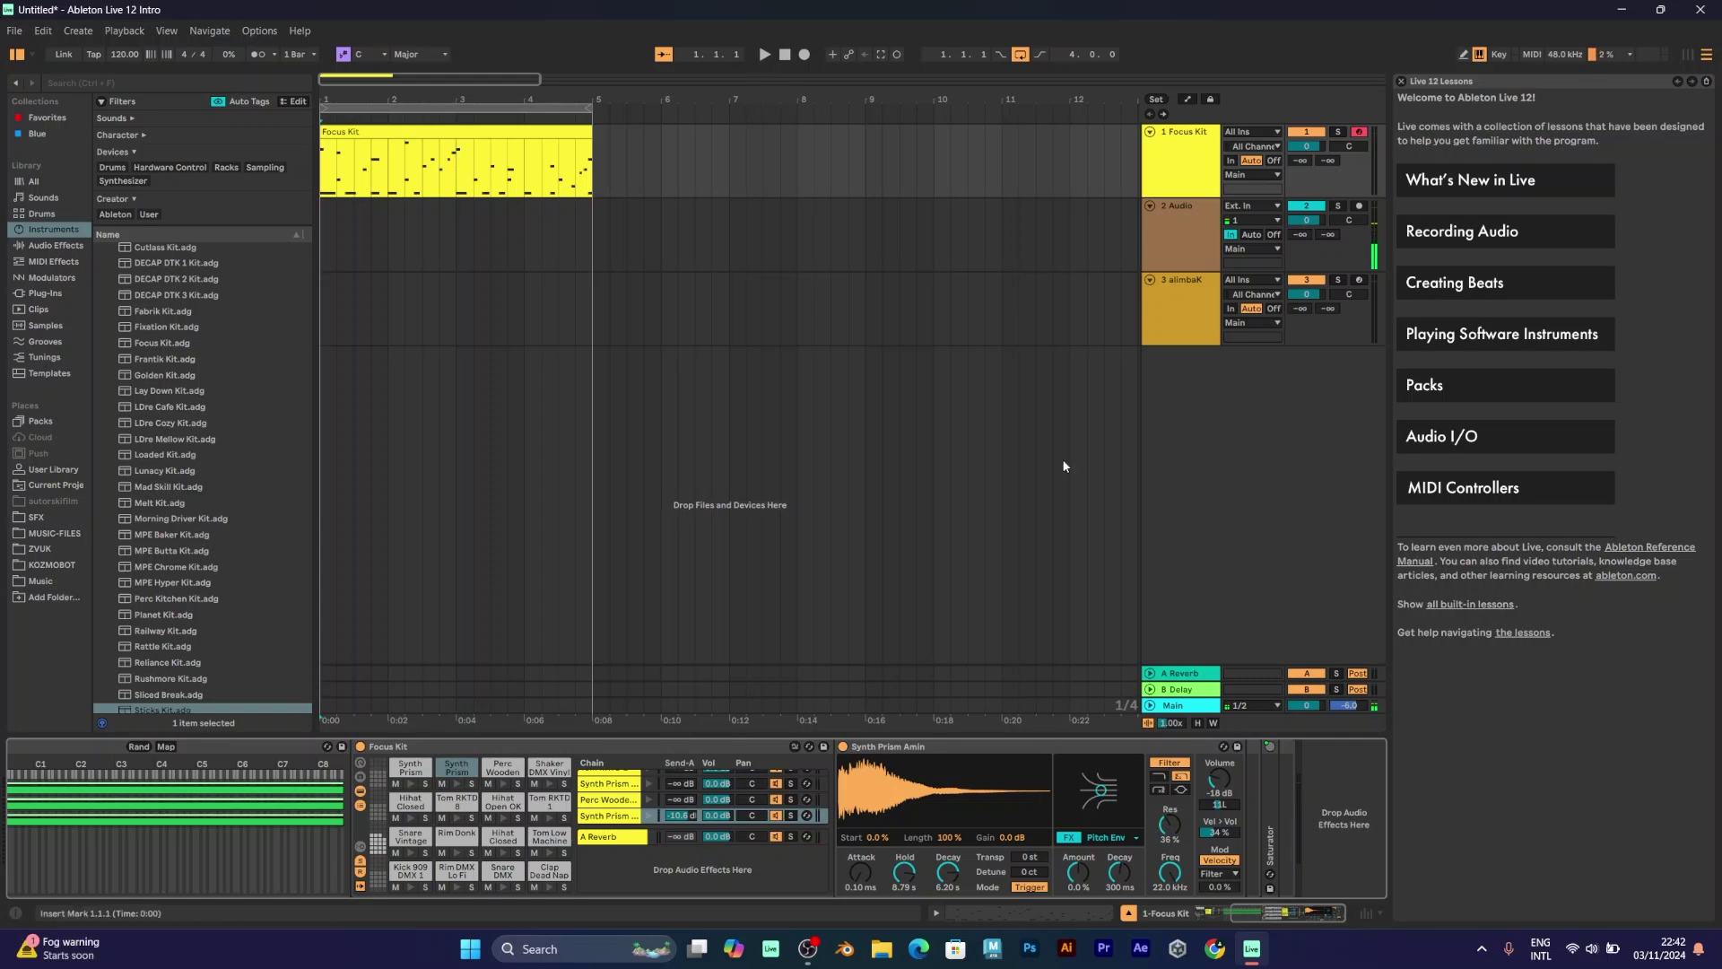
Automate Pitch Env Amount rising to 52% then falling to 32%, and set decay to 377 ms.
right_click(1079, 872)
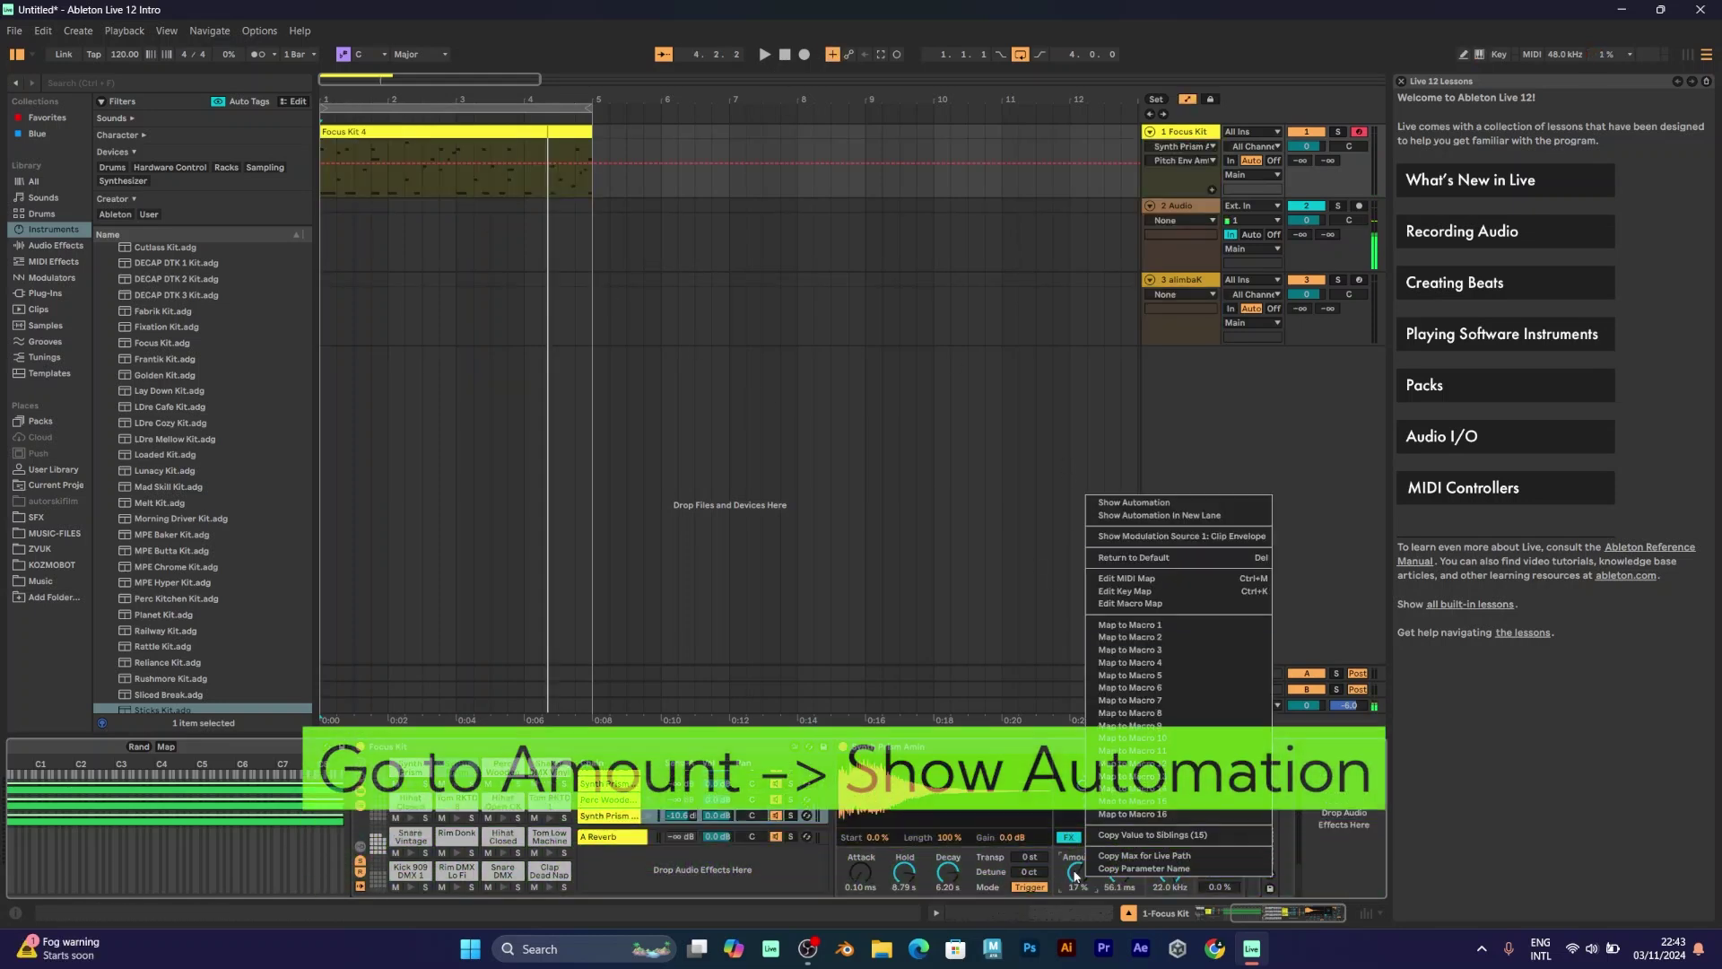
click(1133, 500)
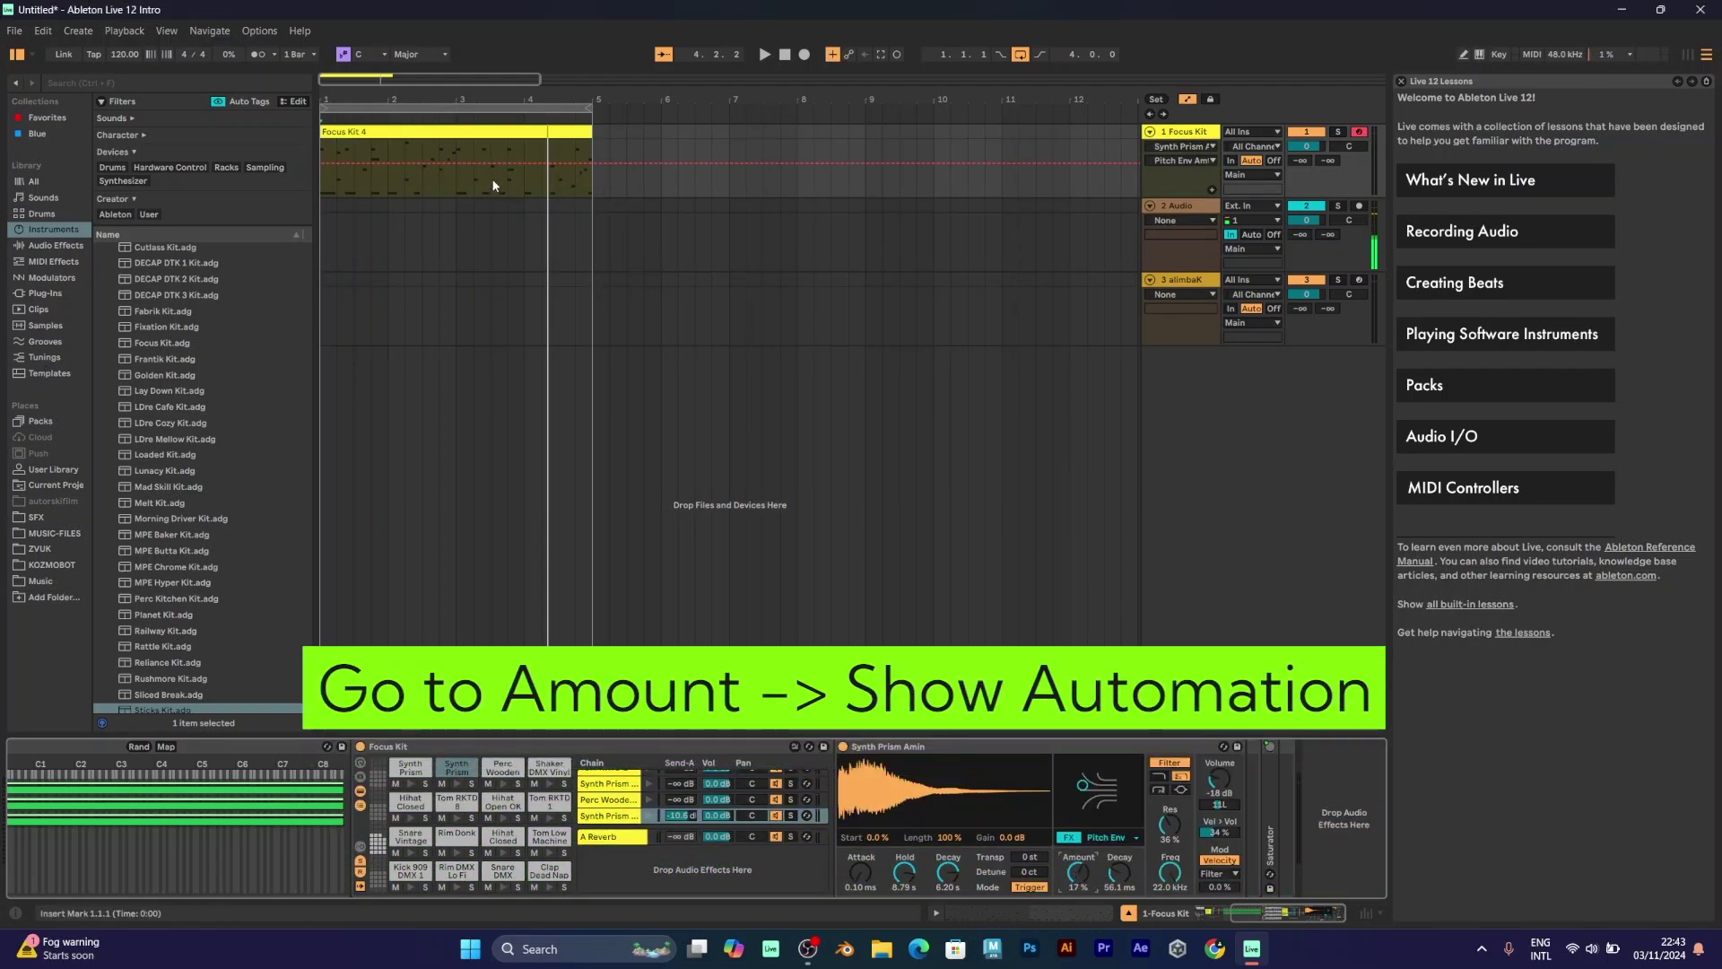
click(320, 163)
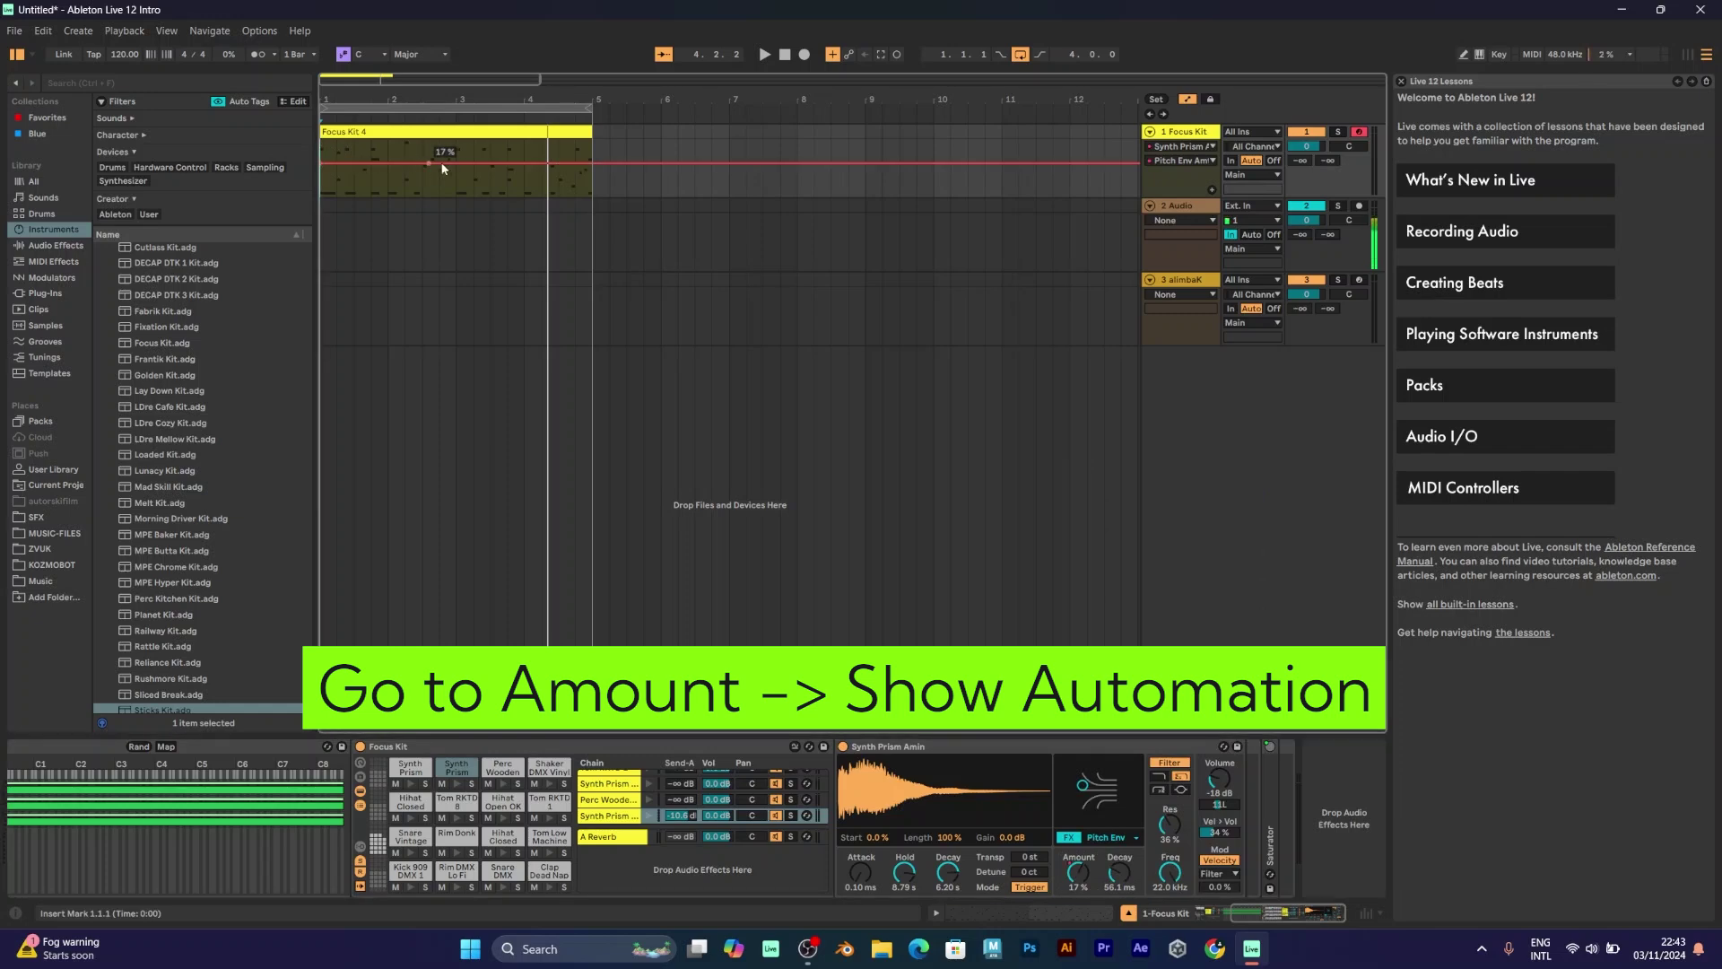
drag(457, 162, 457, 144)
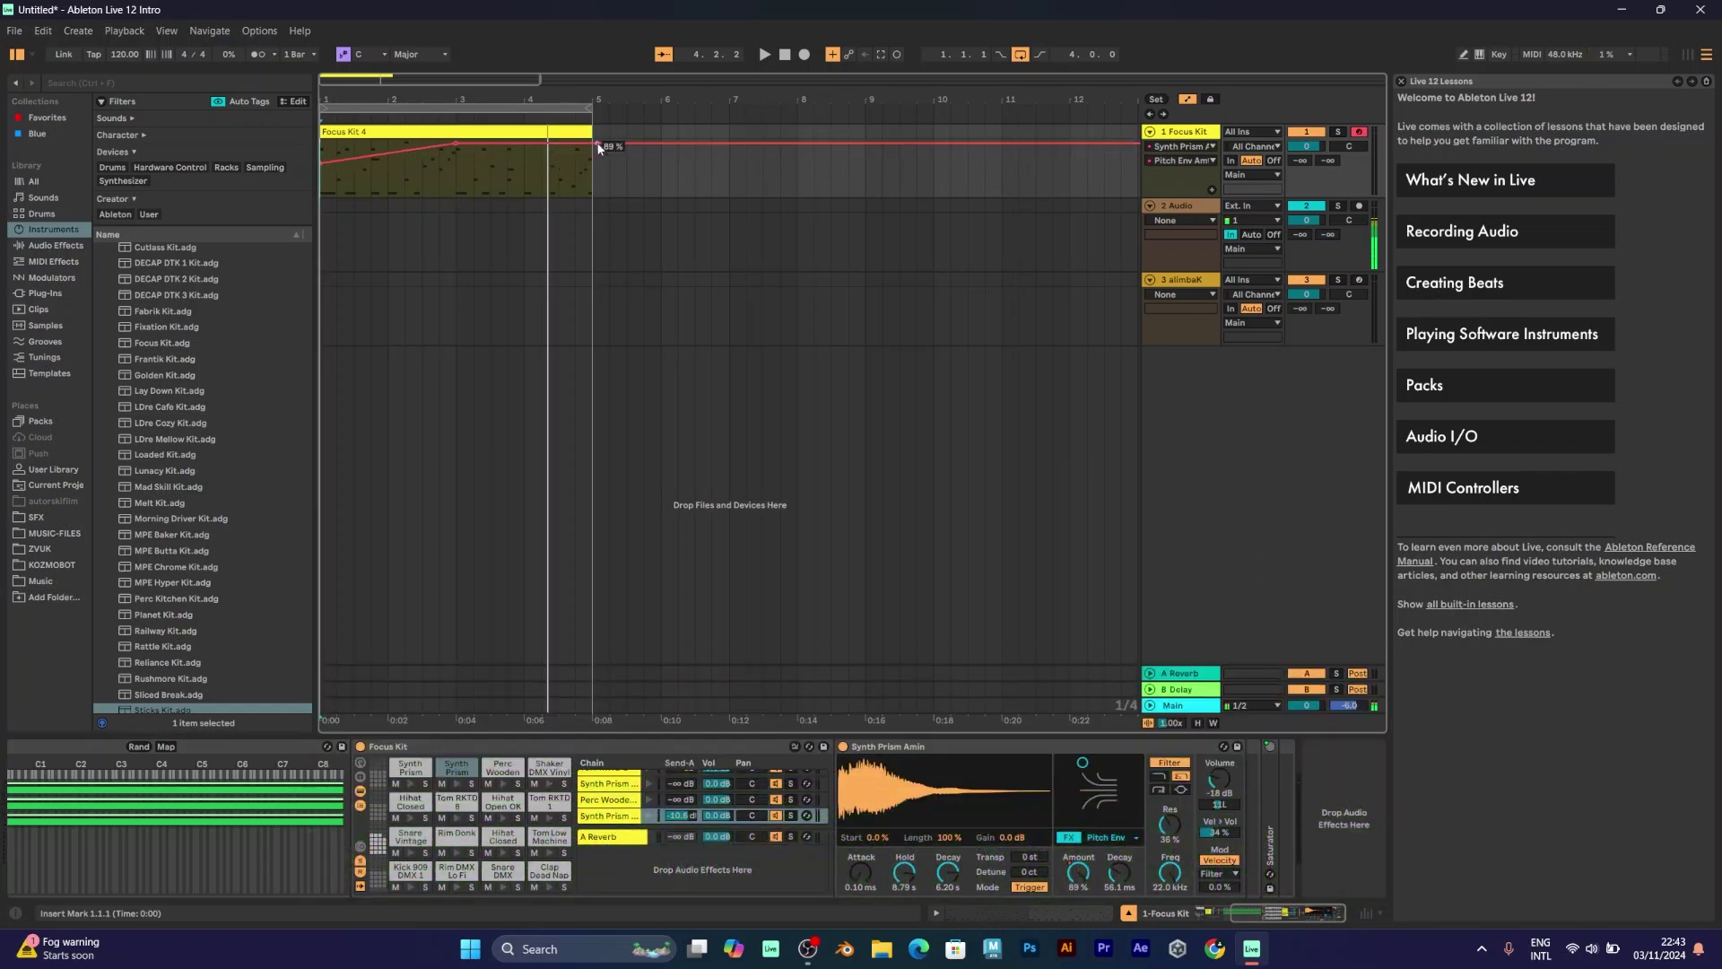
drag(597, 144, 597, 165)
key(space)
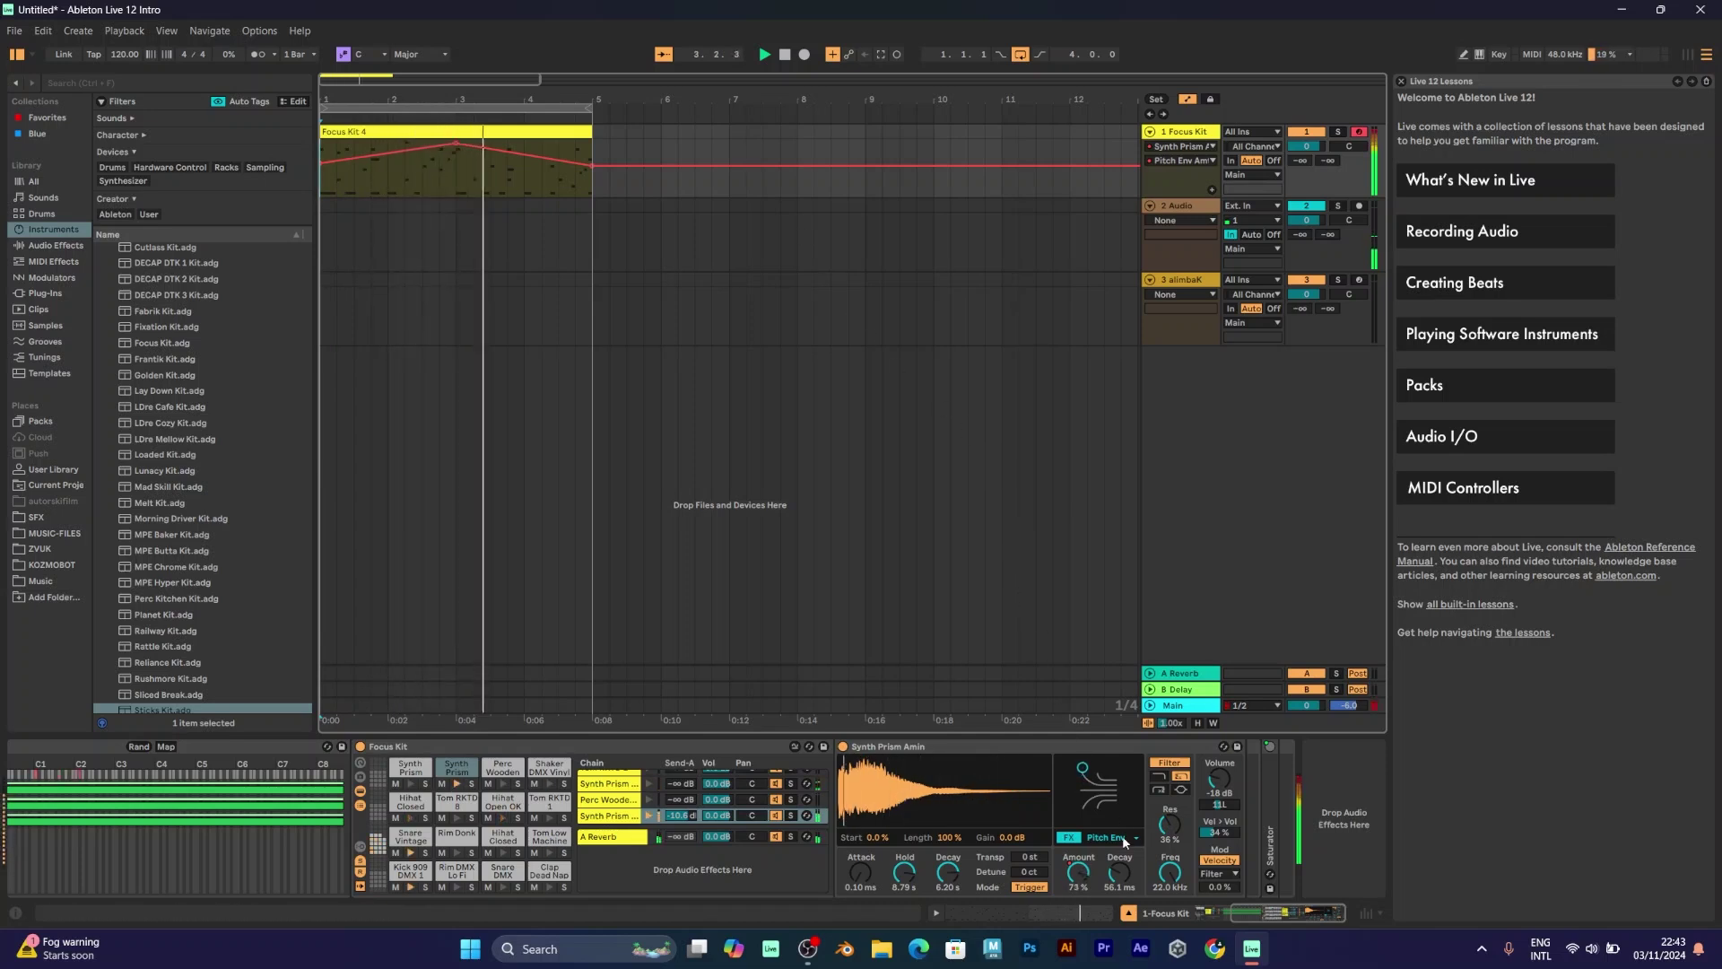
mouse_move(1119, 872)
mouse_down()
mouse_move(1119, 826)
mouse_move(1119, 847)
mouse_up()
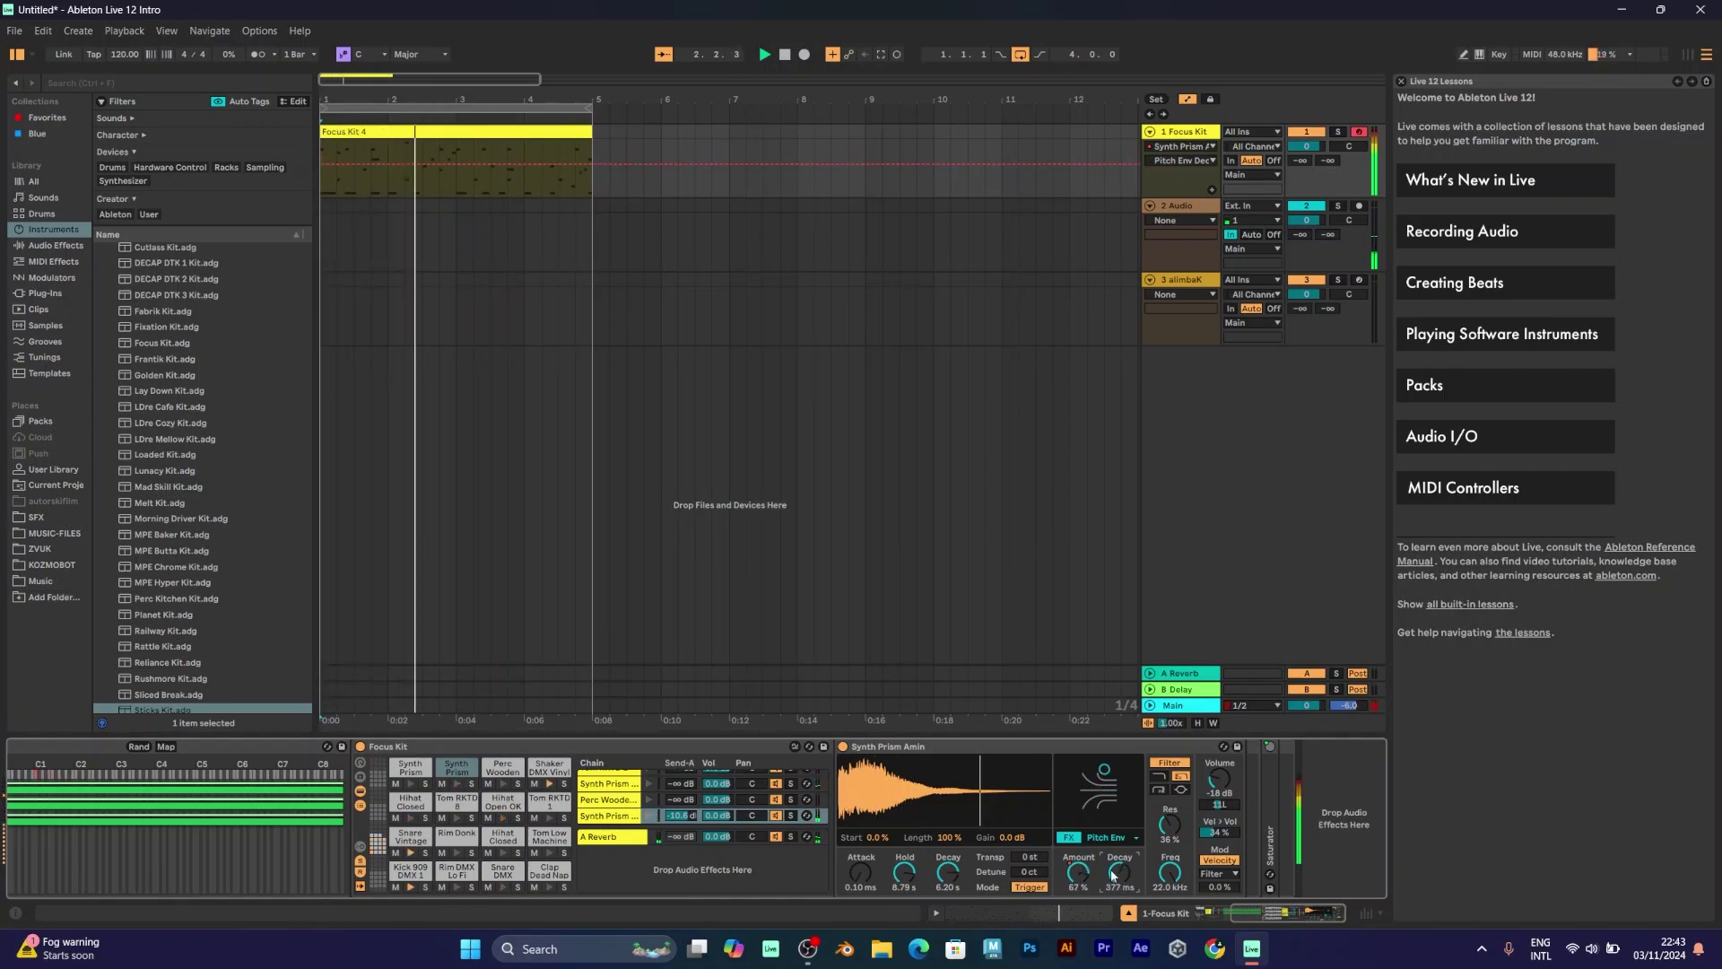
click(1112, 838)
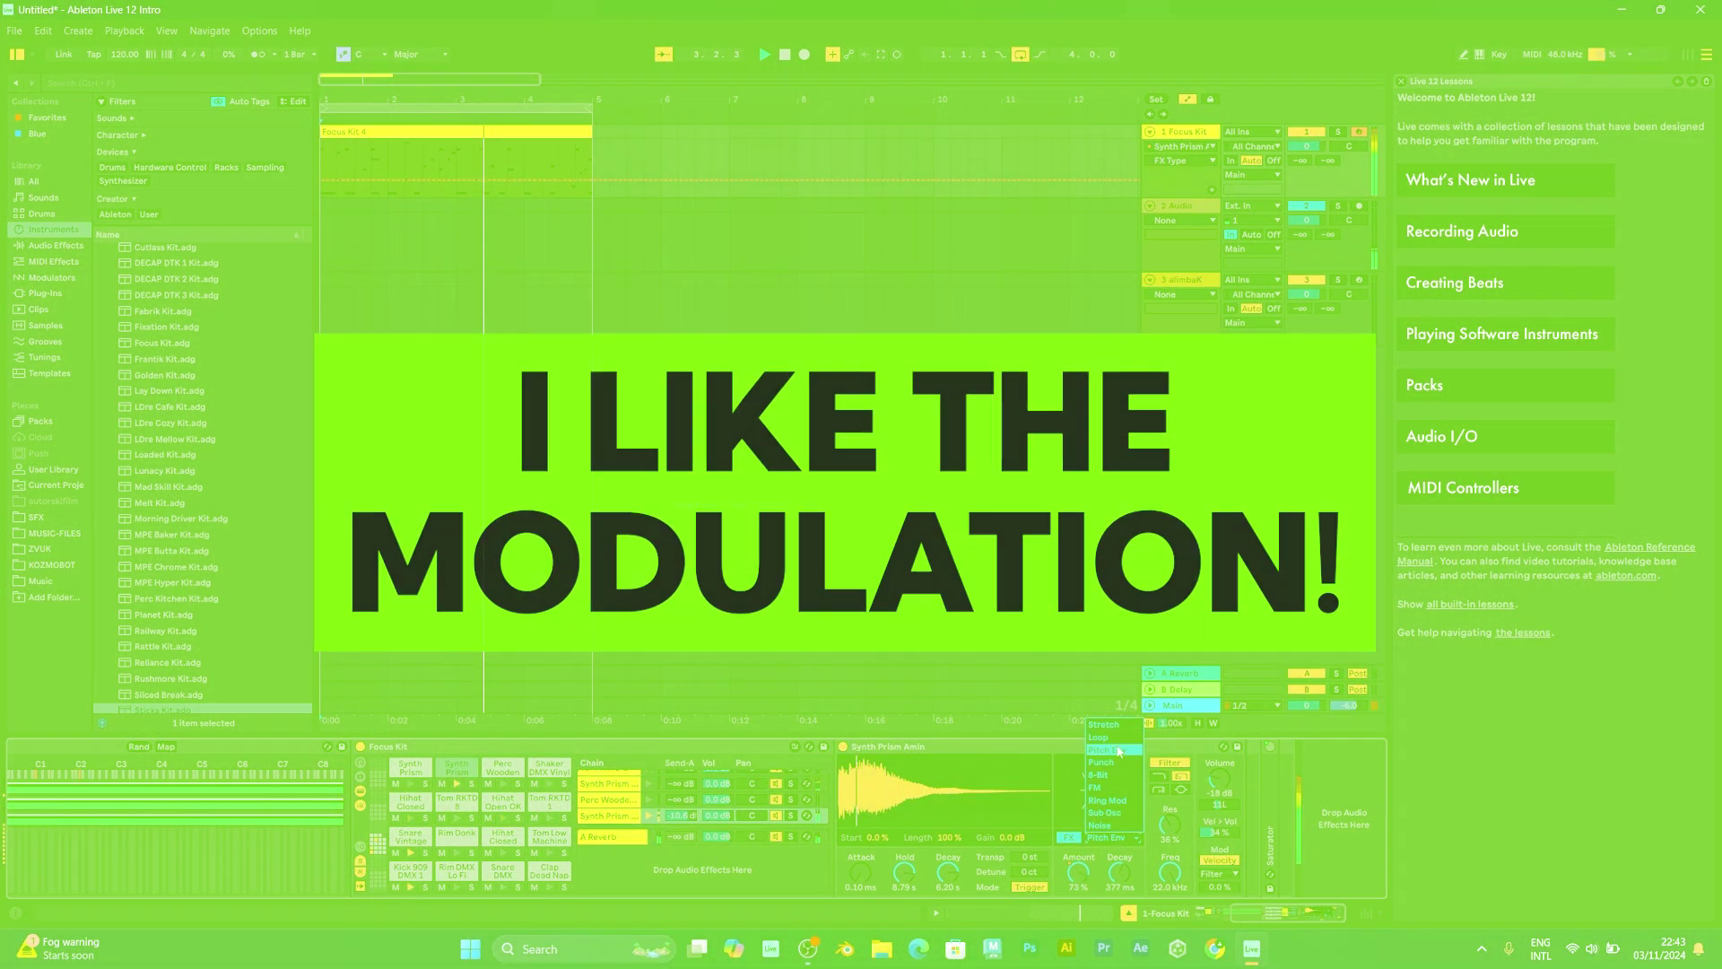
click(1105, 724)
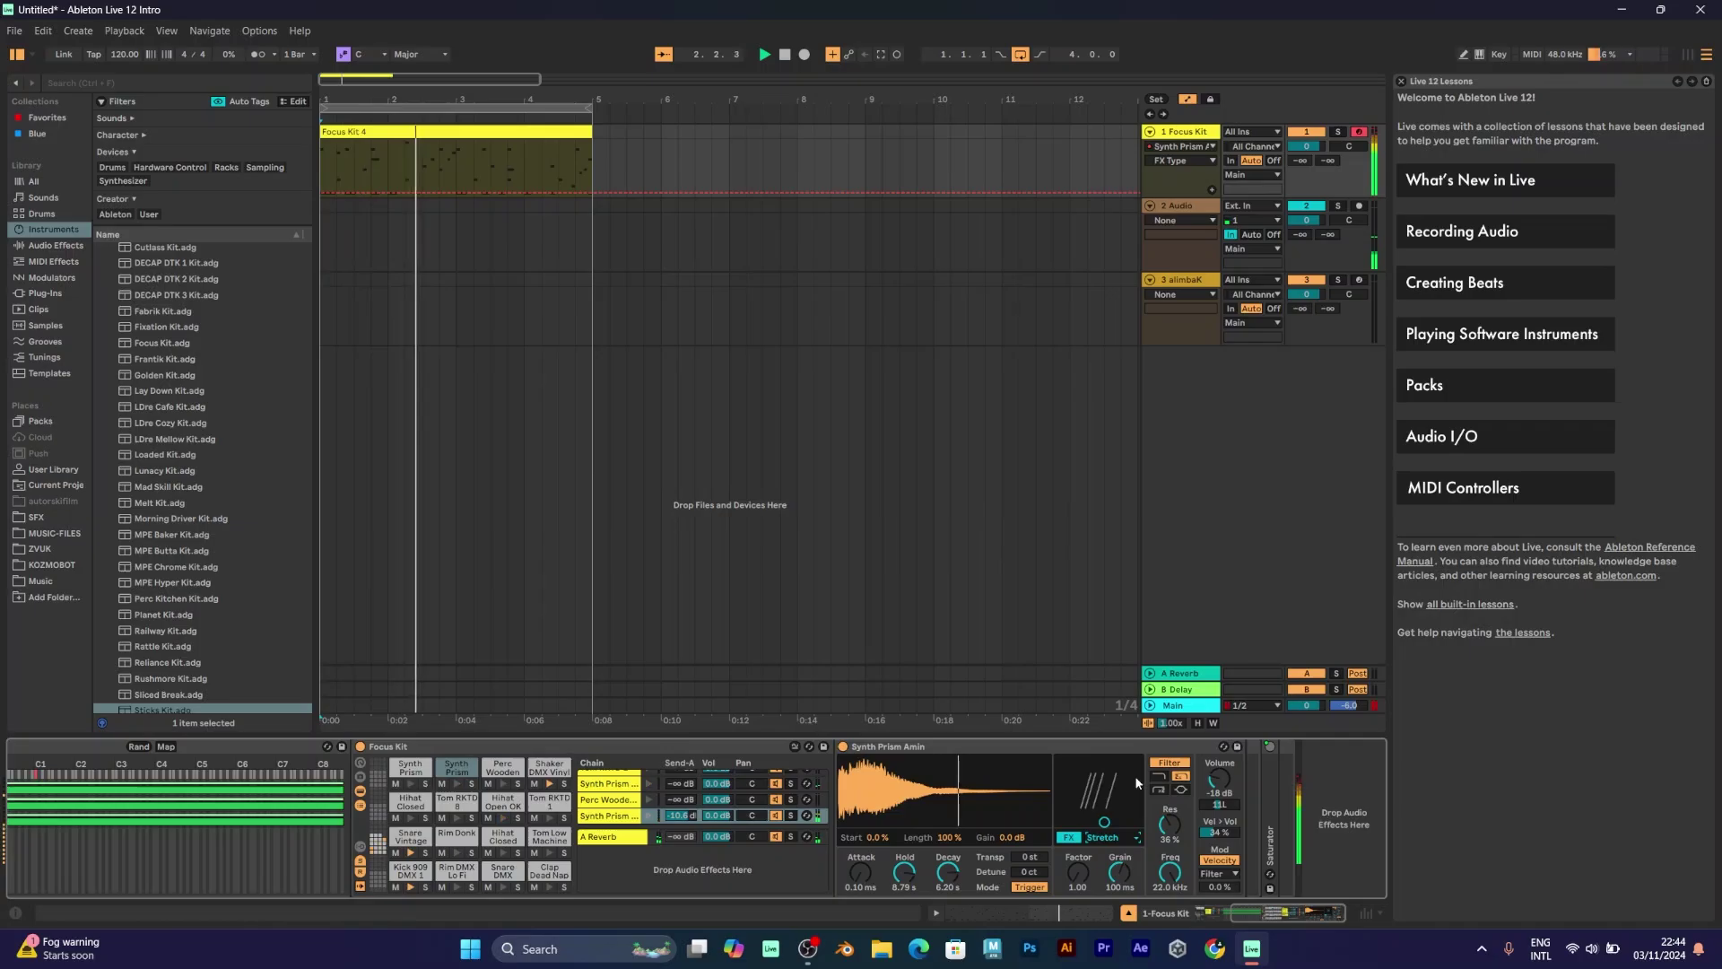
key(ctrl+z)
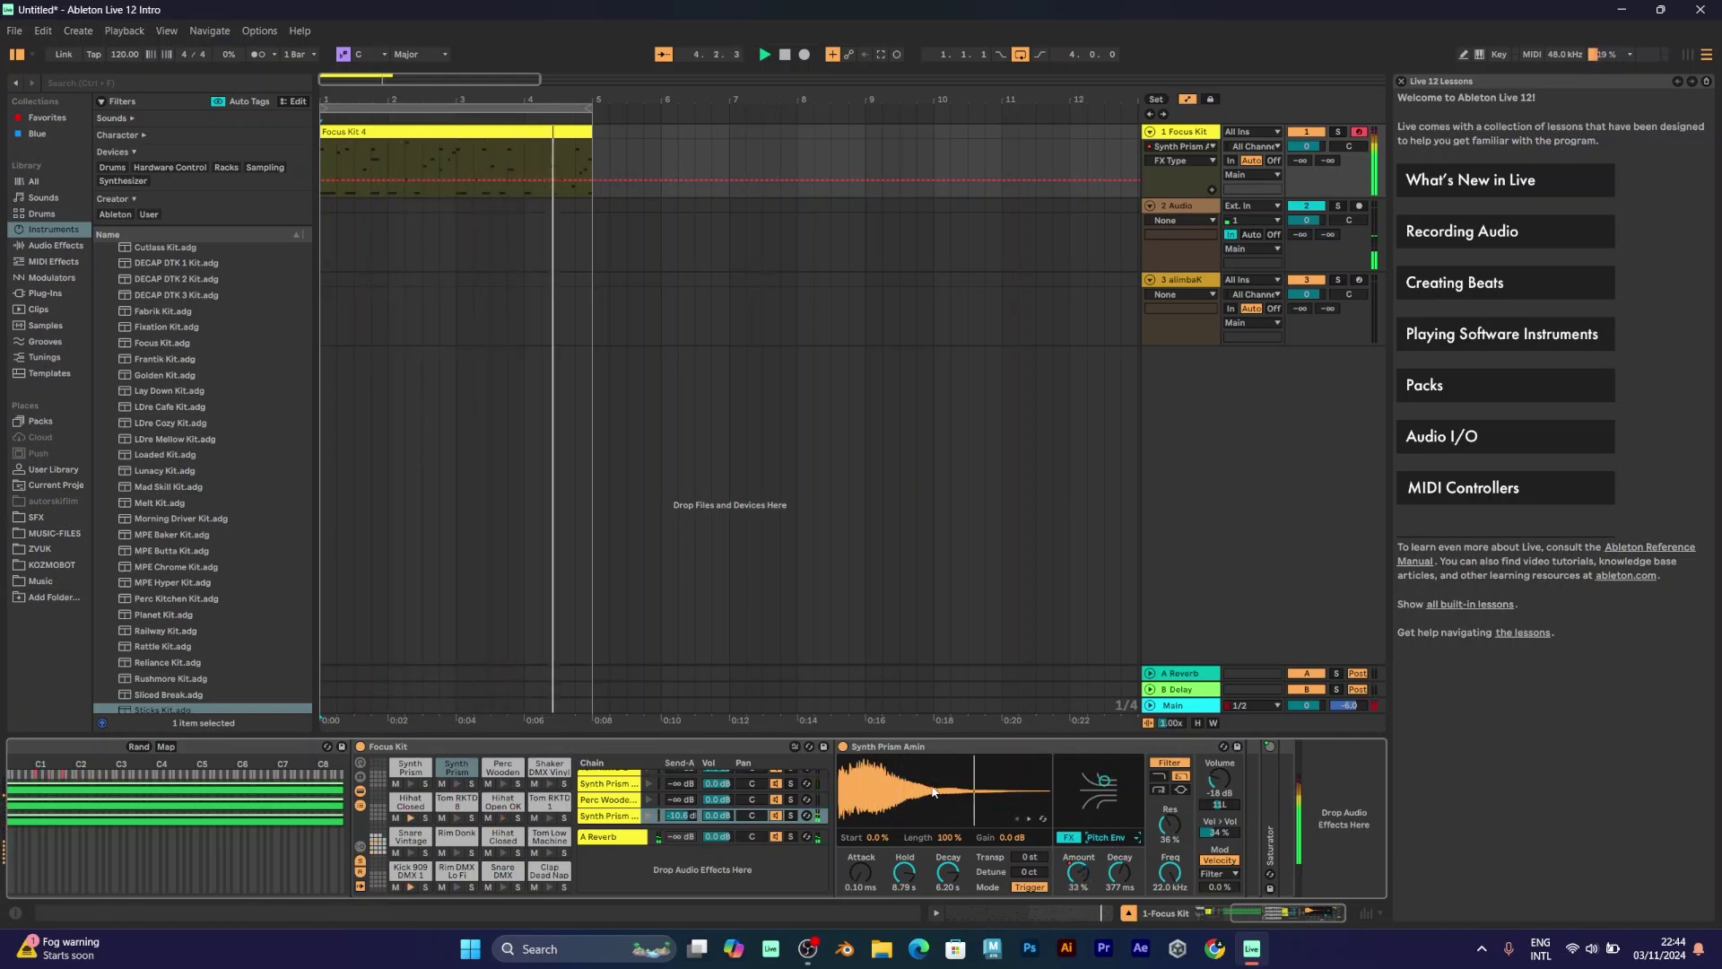
key(space)
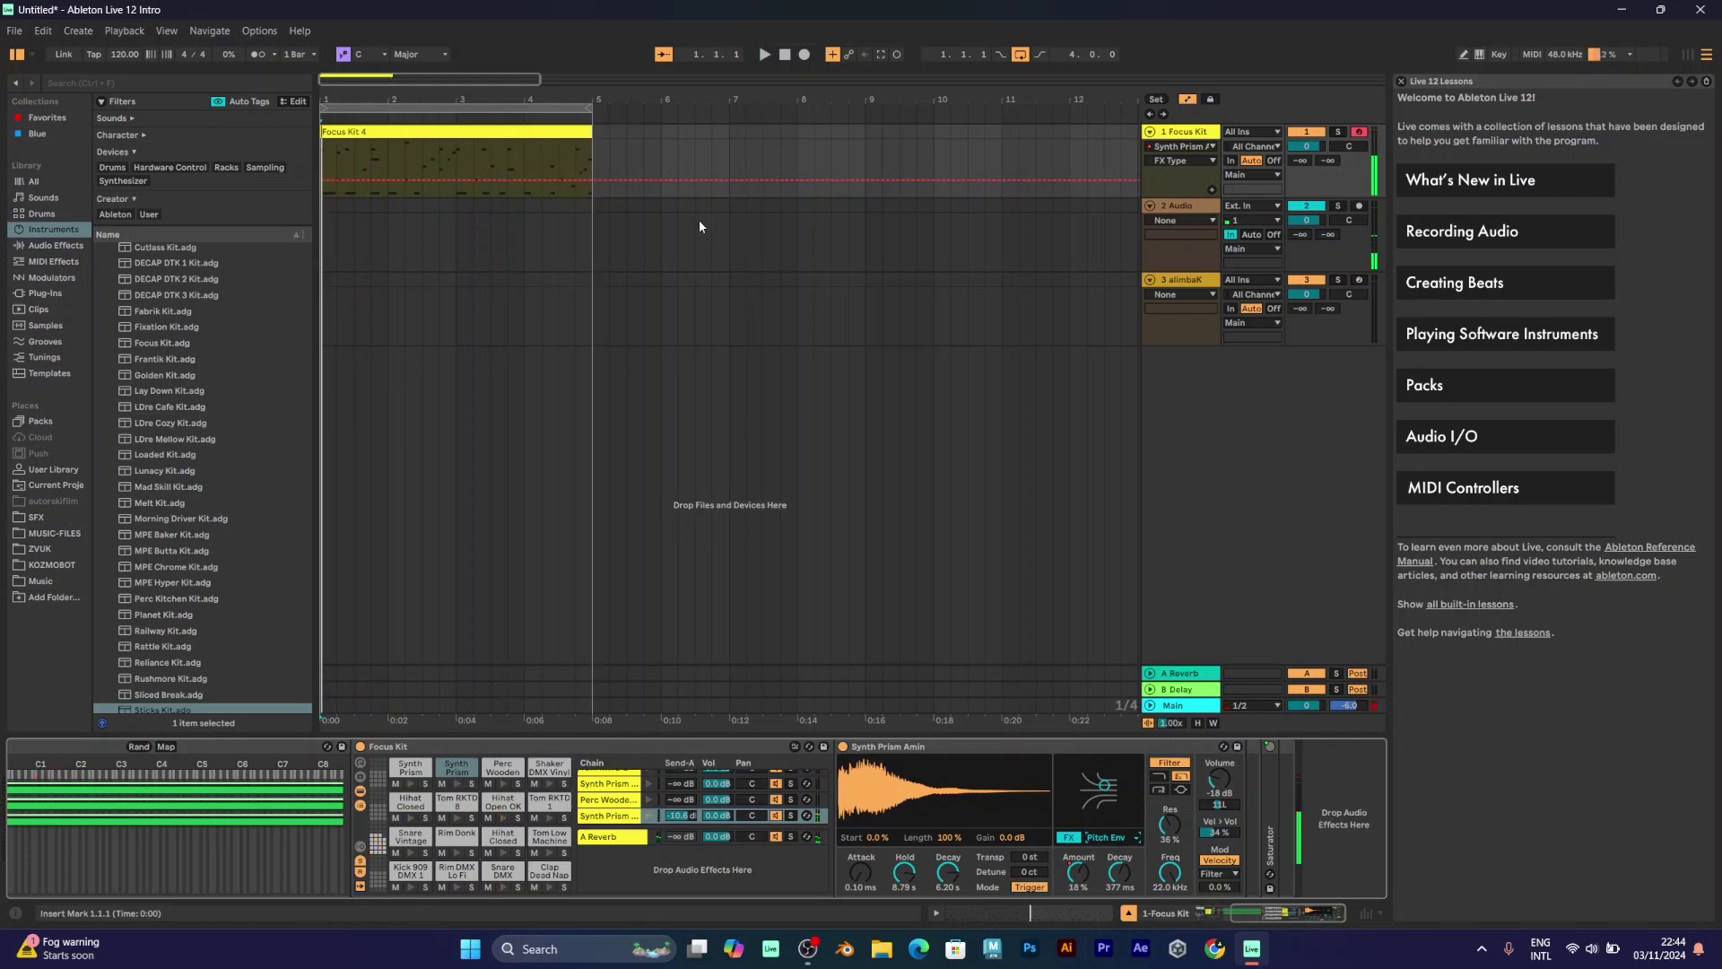